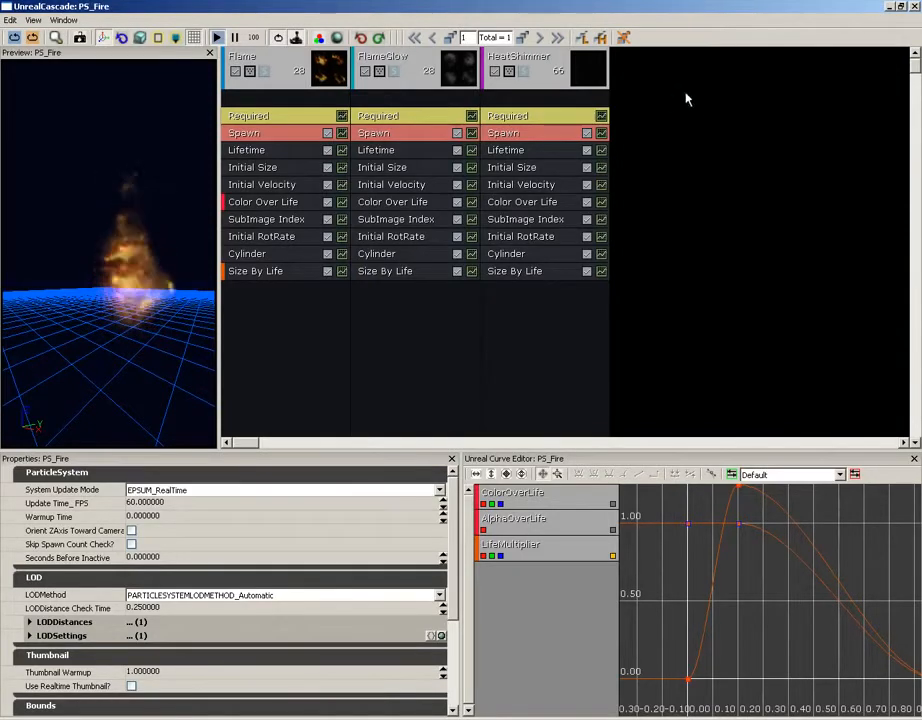
Add a new particle sprite emitter beside HeatShimmer and rename it Smoke.
right_click(660, 98)
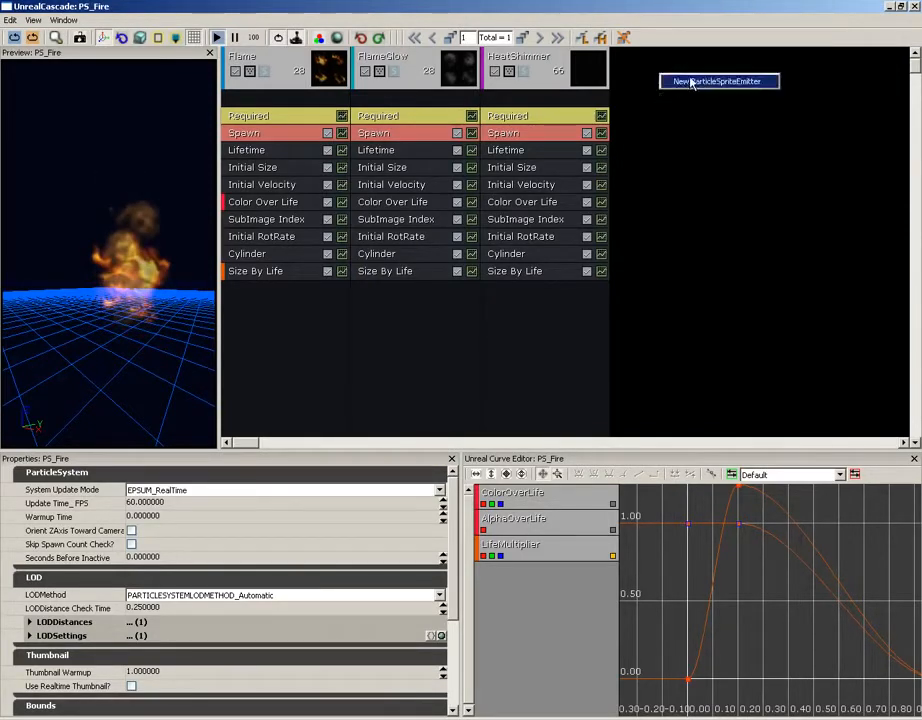
left_click(754, 83)
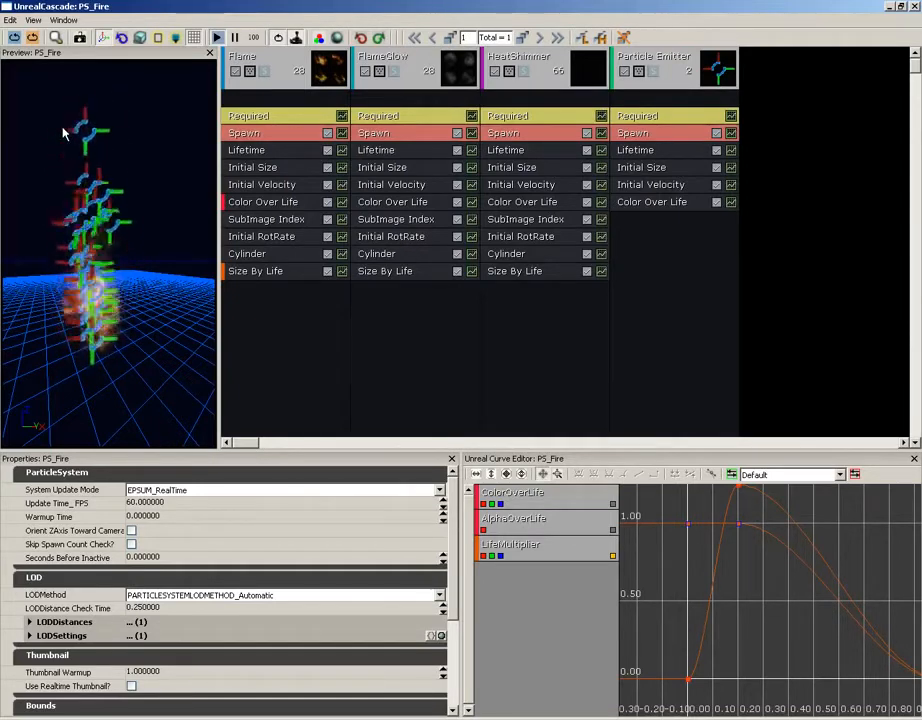
left_click(665, 92)
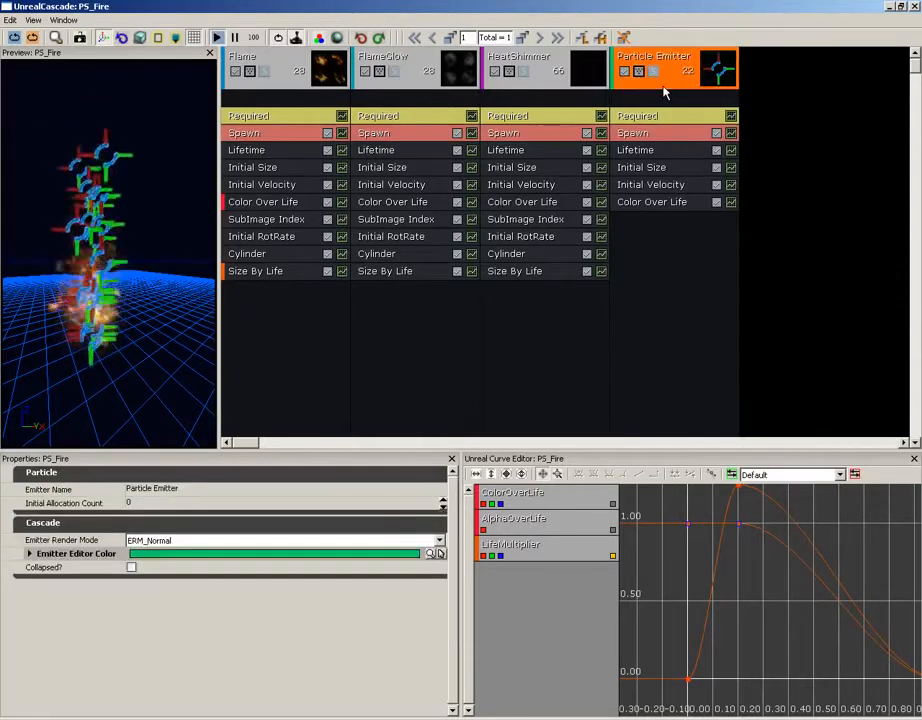
right_click(665, 72)
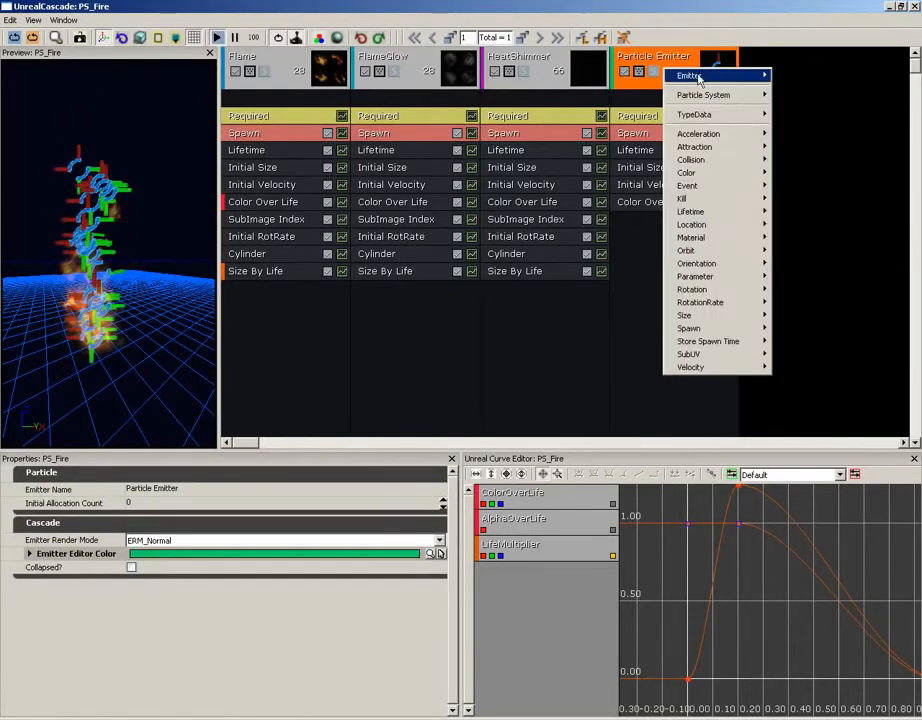
mouse_move(762, 76)
left_click(822, 77)
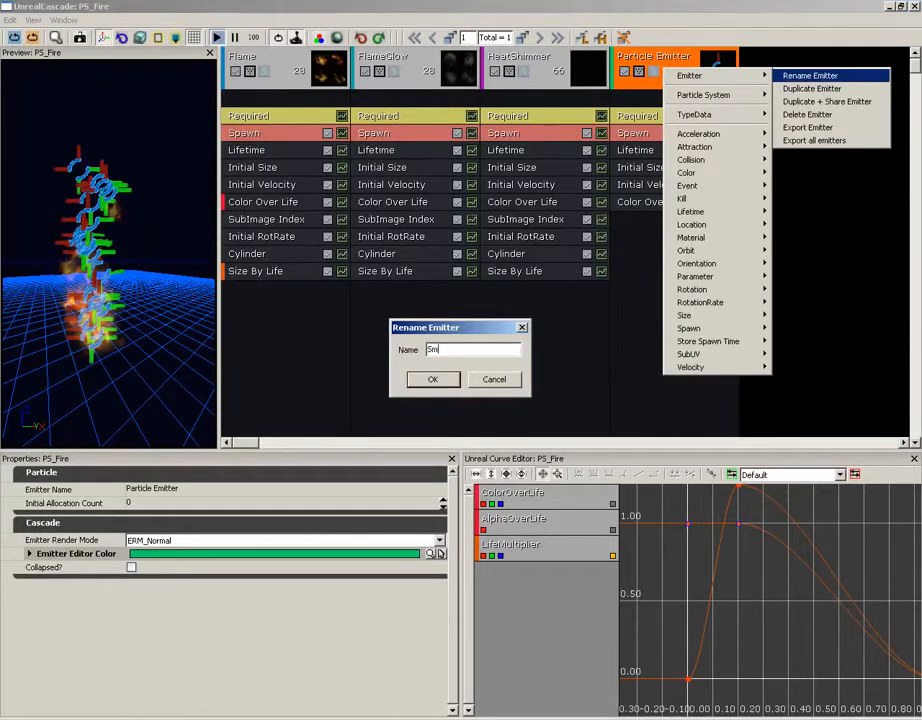
type("Smoke")
key("Return")
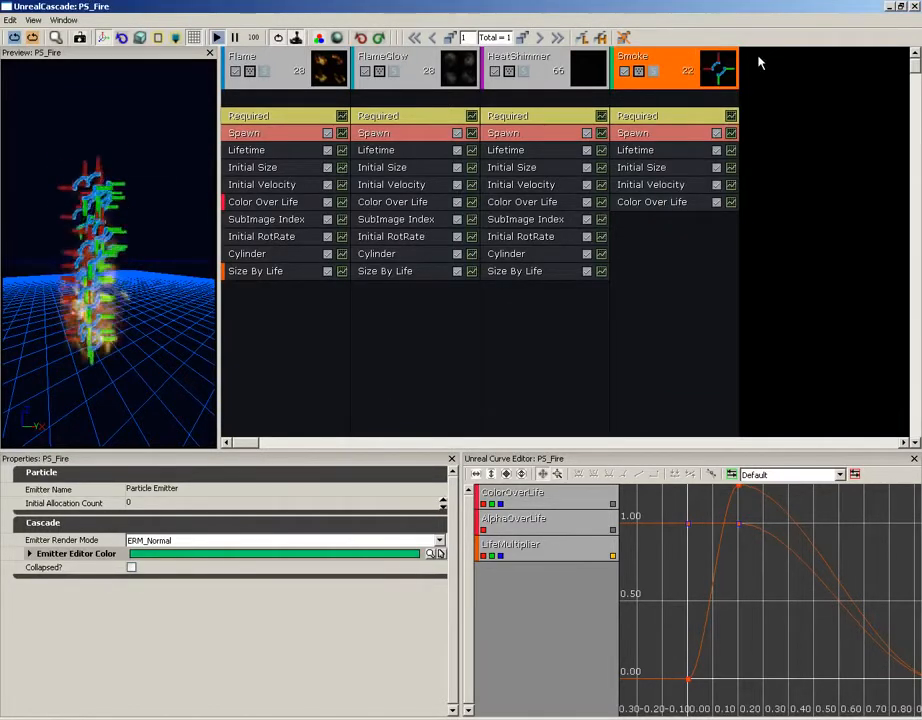
Assign the M_Smoke material from the ParticleDemo package to the Smoke emitter's Required module.
left_click(663, 117)
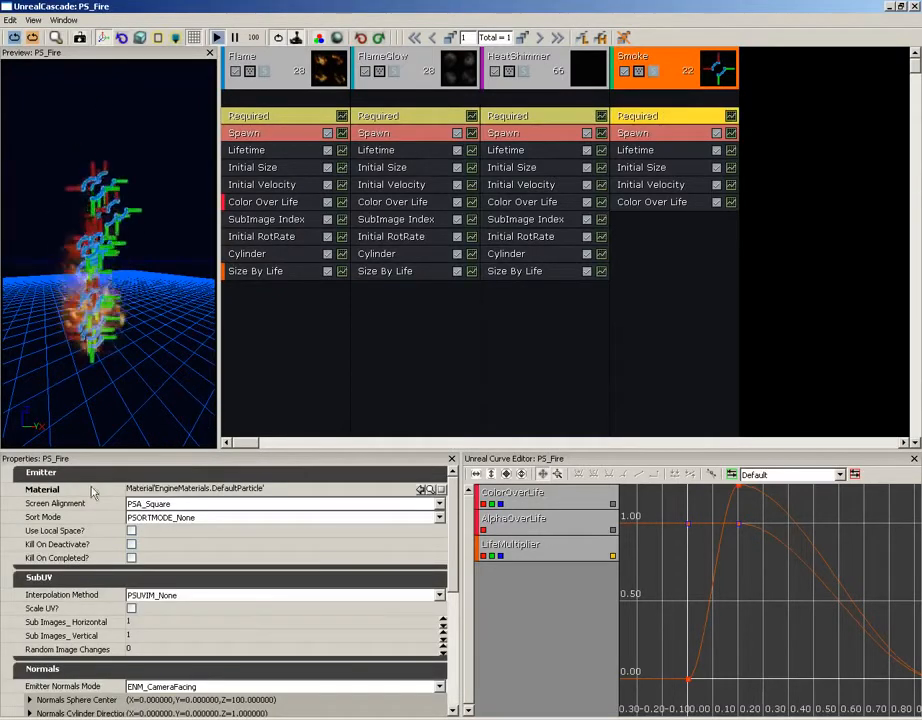
left_click(890, 7)
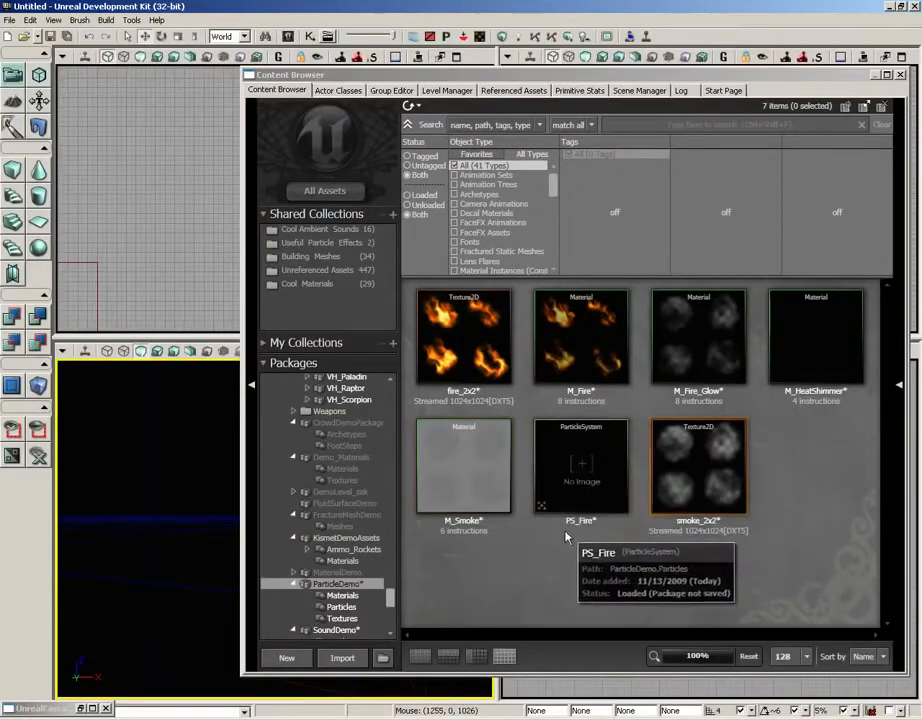
left_click(461, 515)
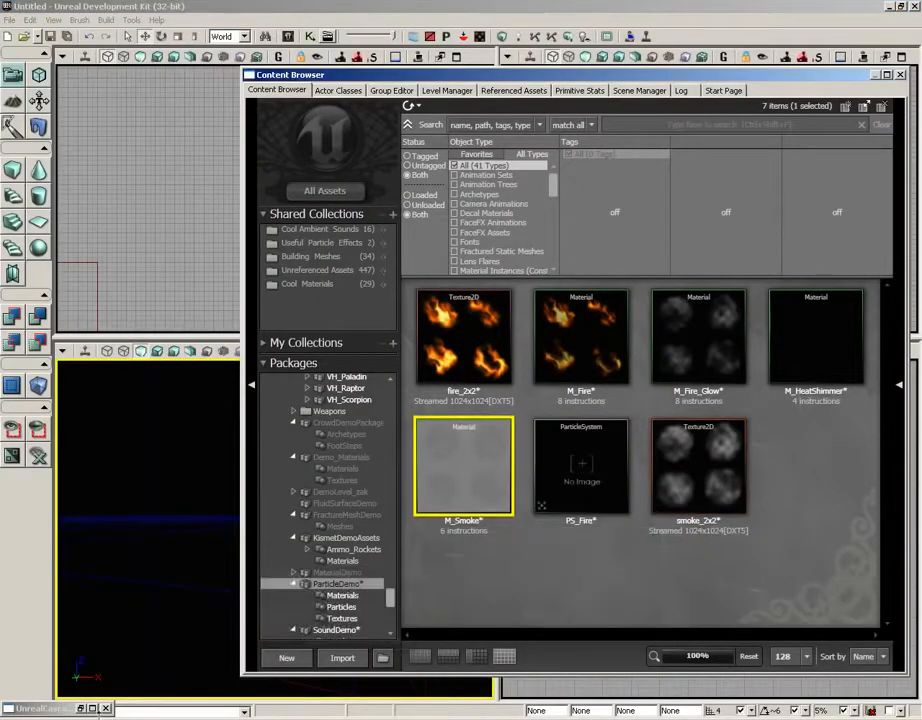
left_click(82, 708)
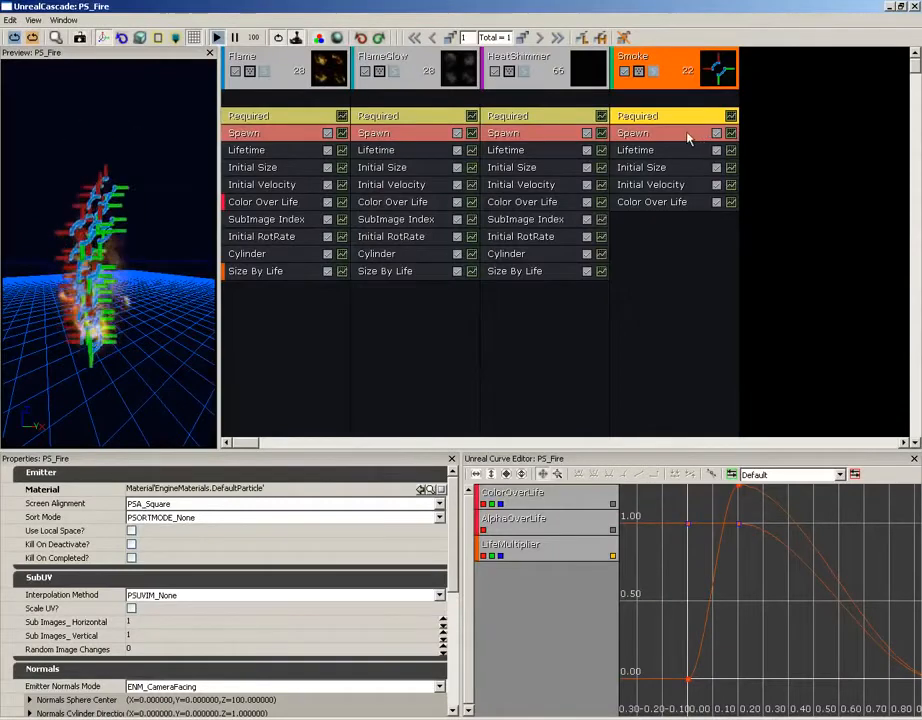
left_click(421, 489)
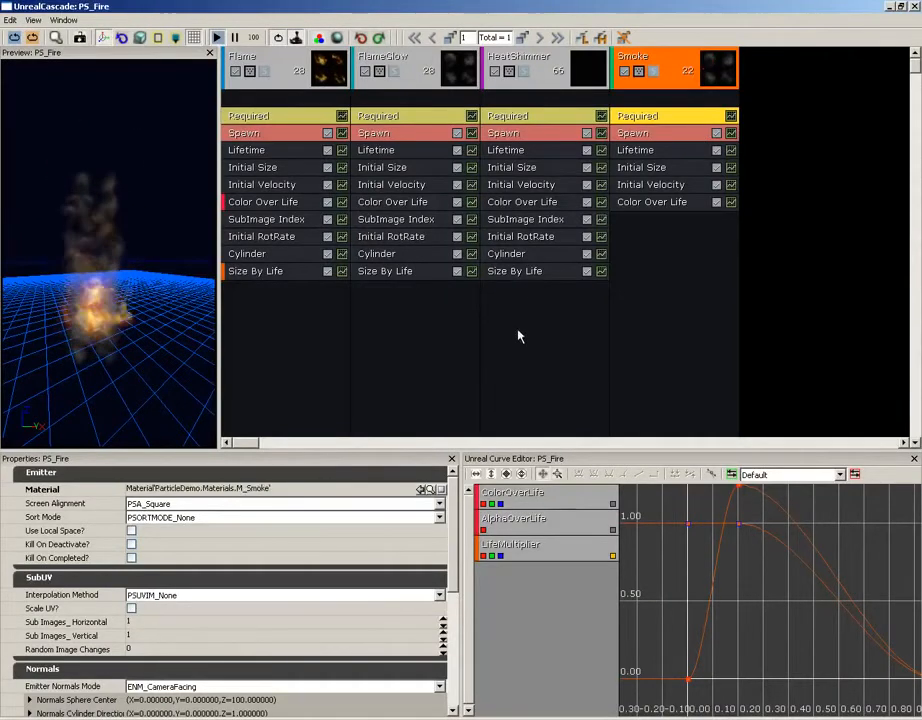
Set the Smoke emitter's SubUV interpolation method to PSUVIM_Random with 2 horizontal and 2 vertical sub-images.
left_click(198, 595)
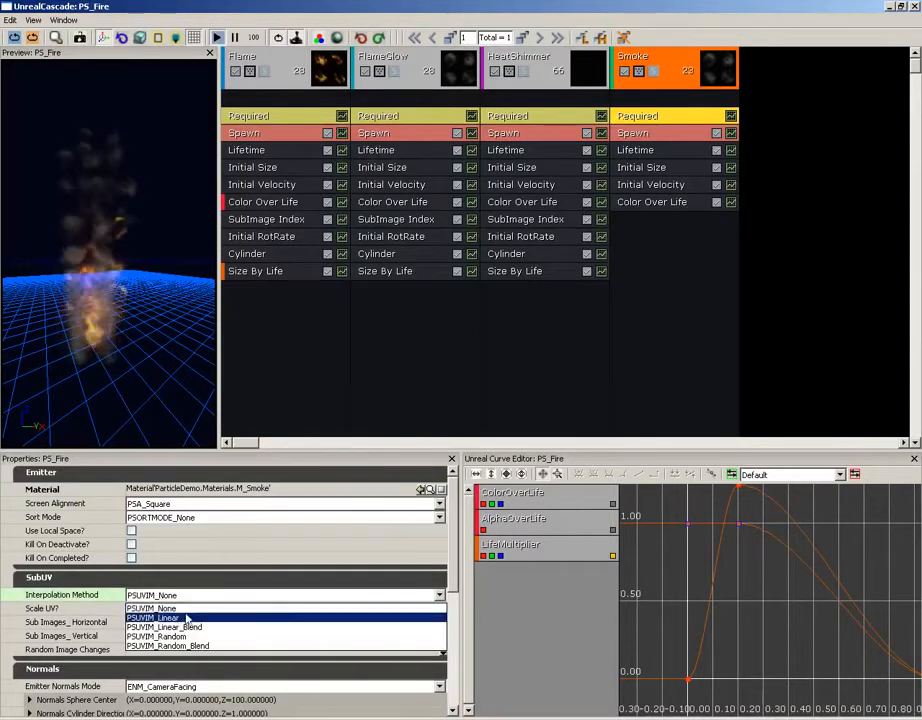
left_click(179, 637)
left_click(165, 622)
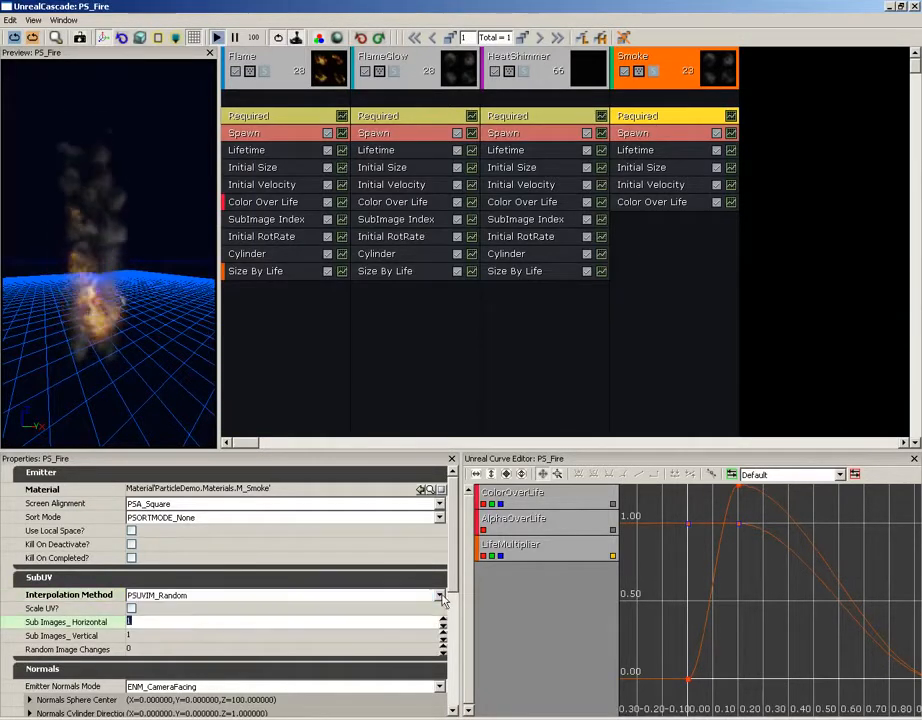
type("2")
key("Tab")
type("2")
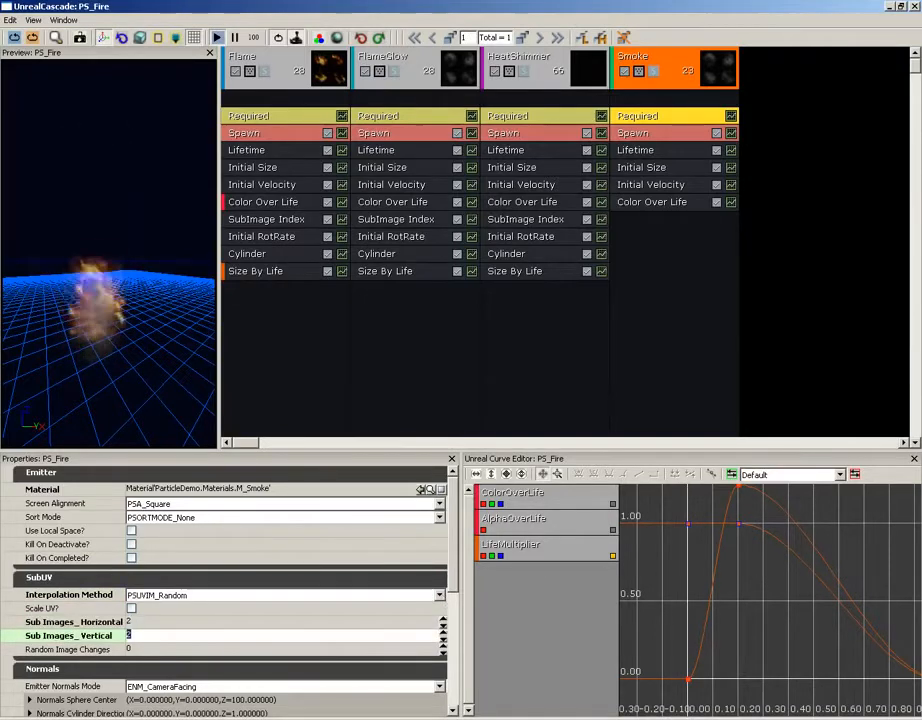
Set the Smoke emitter's constant spawn rate to 10.
scroll(123, 250, "down", 5)
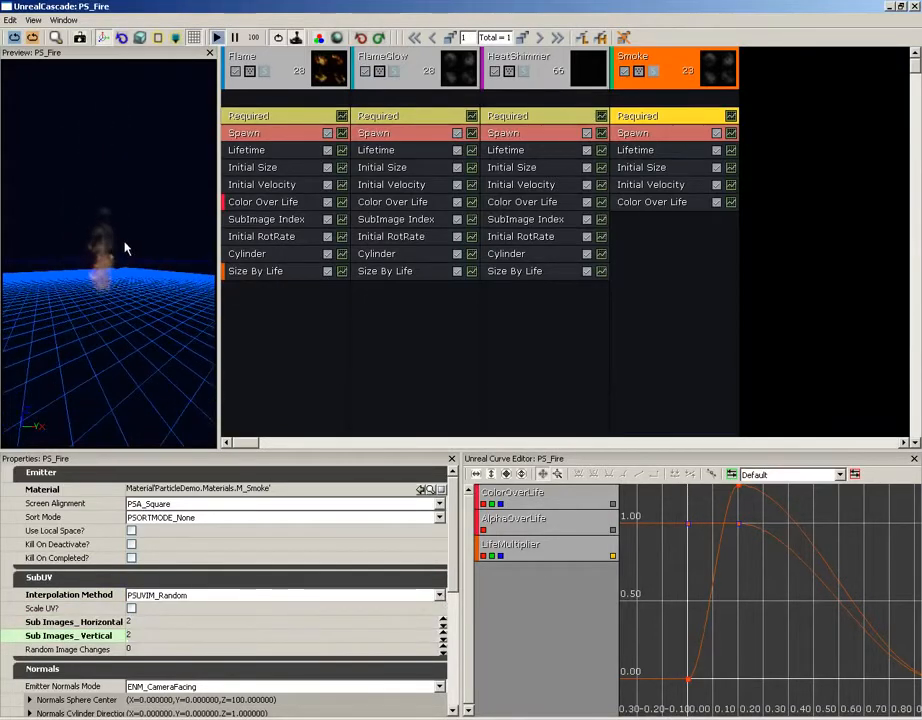
scroll(123, 255, "down", 2)
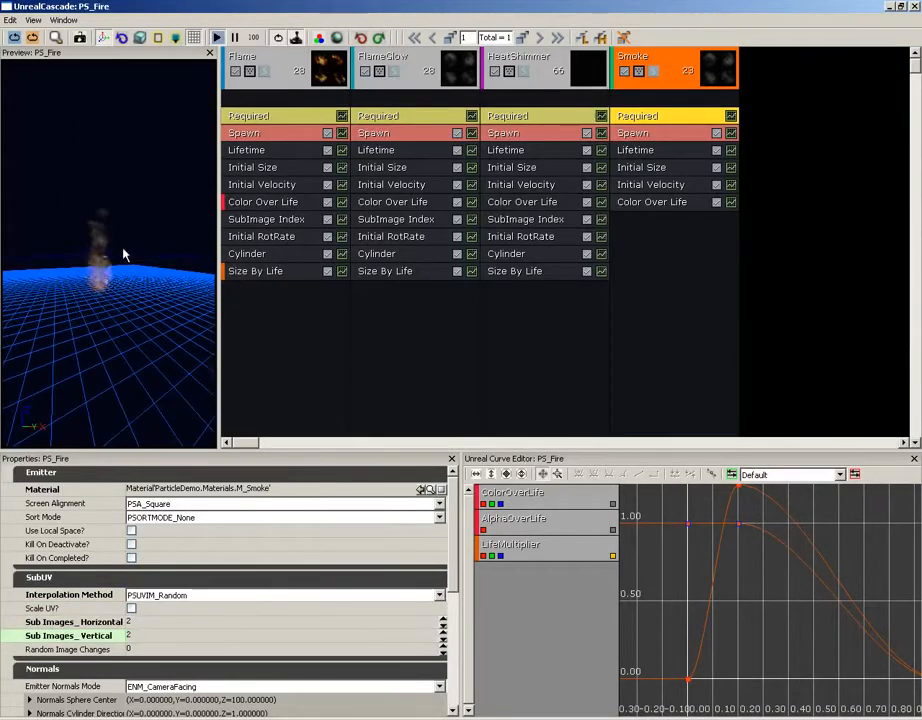
left_click(652, 134)
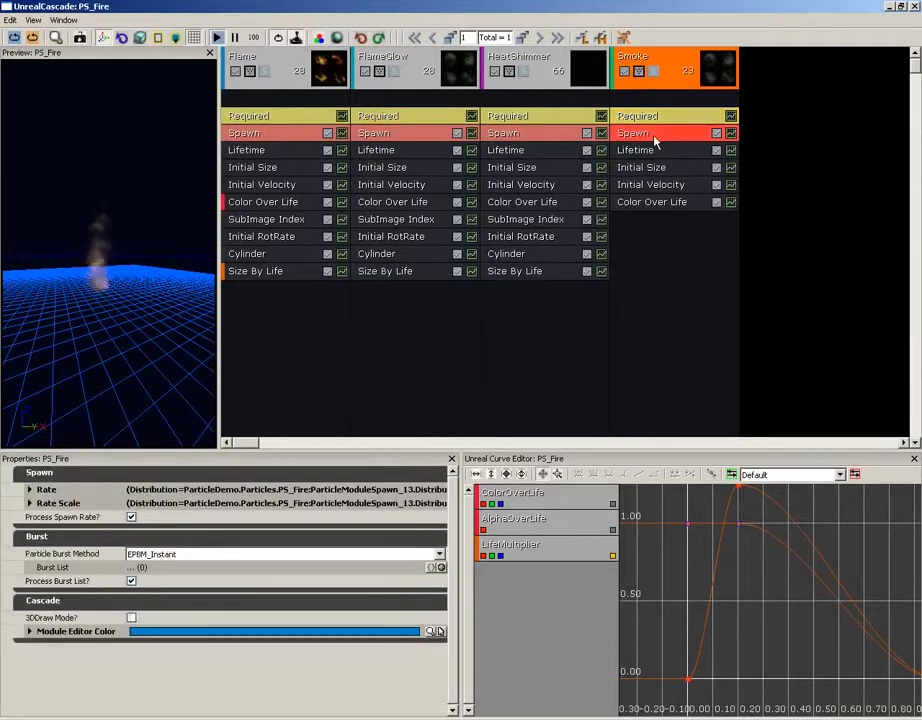
left_click(53, 490)
left_click(41, 503)
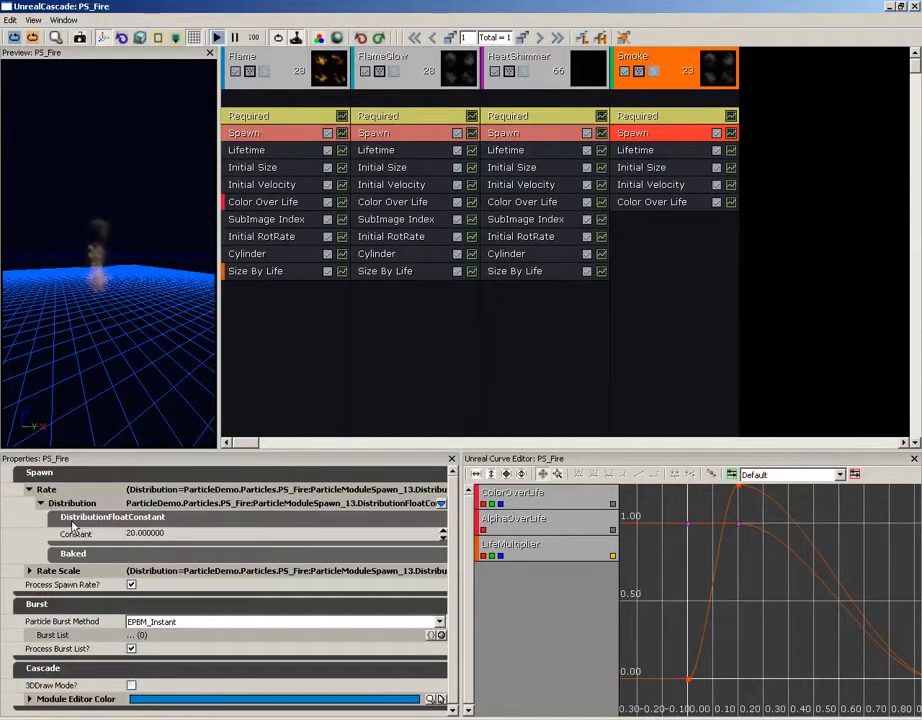
left_click(153, 536)
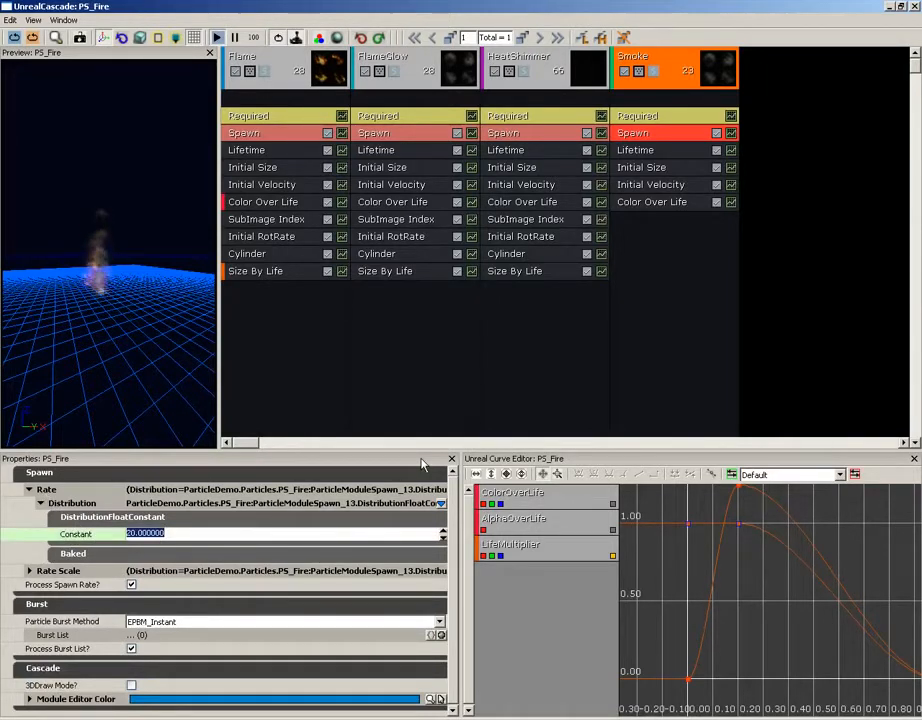
type("10")
key("Return")
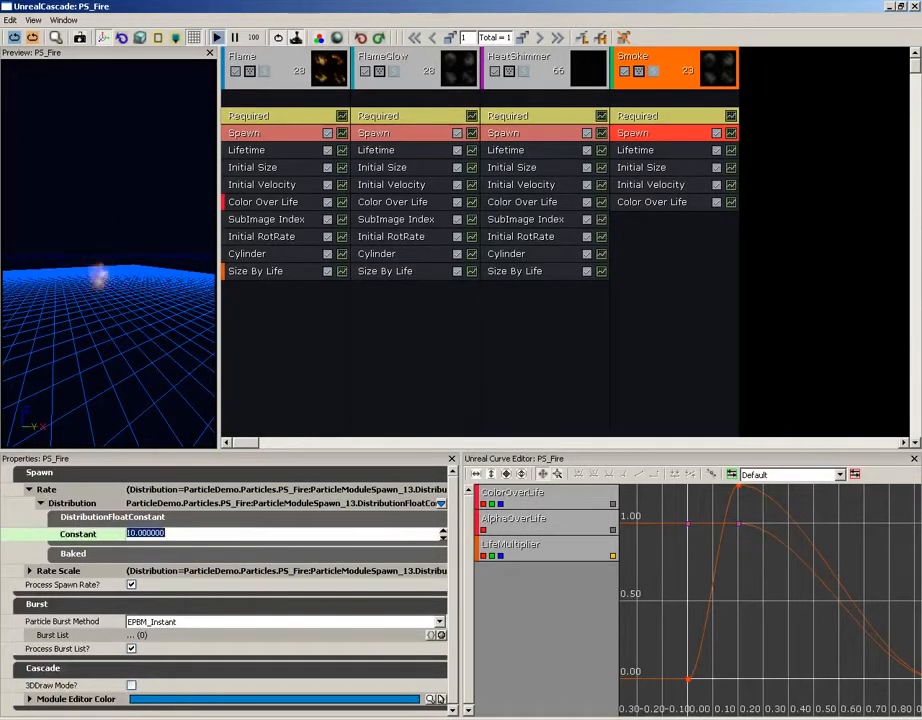
Set the Smoke emitter's Lifetime distribution to a minimum of 2.5 and a maximum of 3.5.
left_click(639, 152)
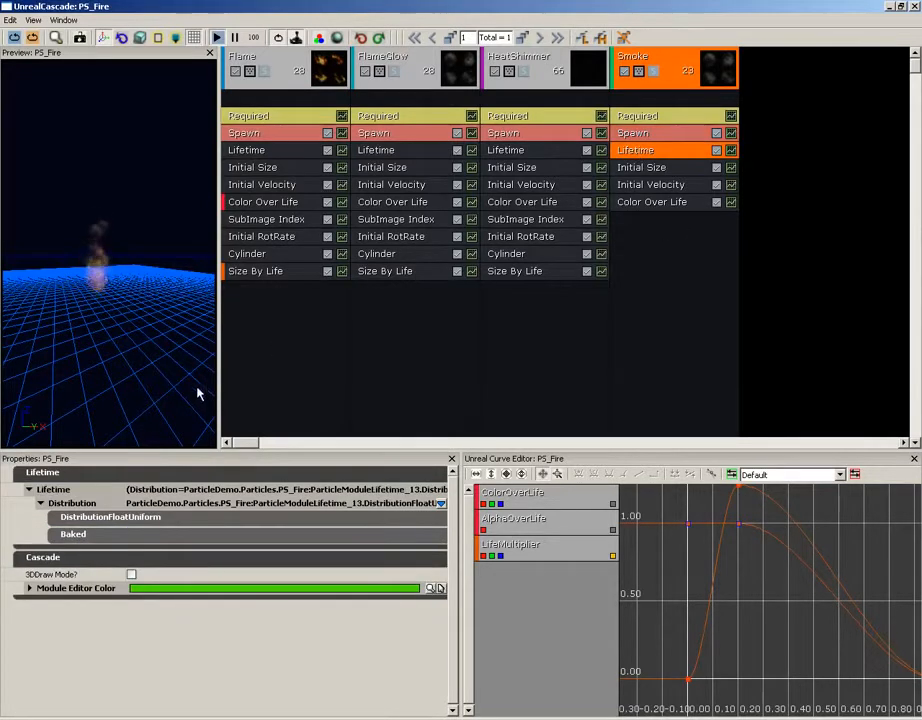
left_click(66, 521)
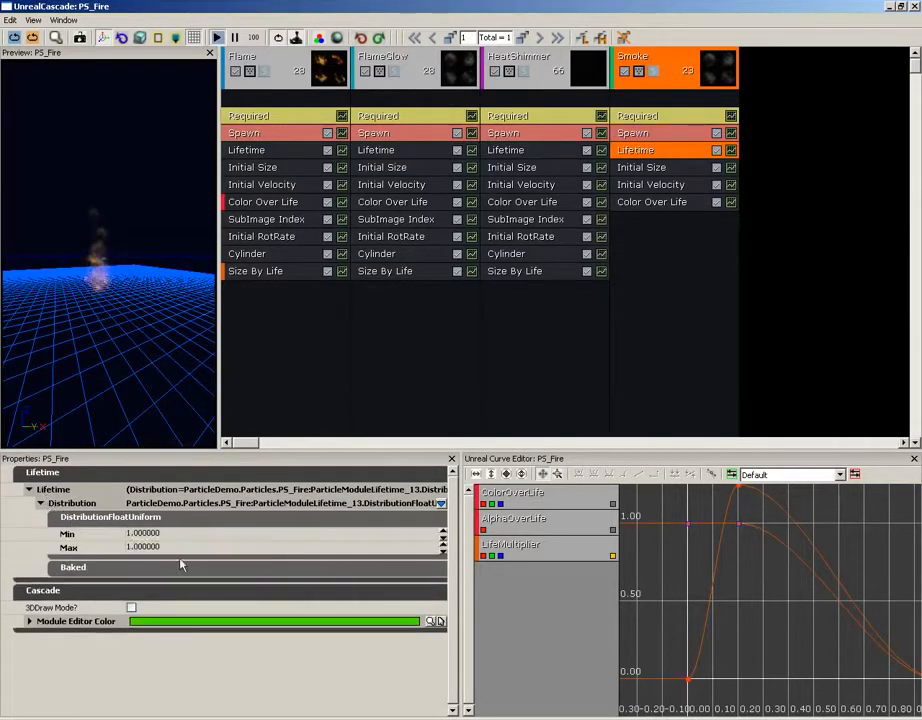
left_click(185, 535)
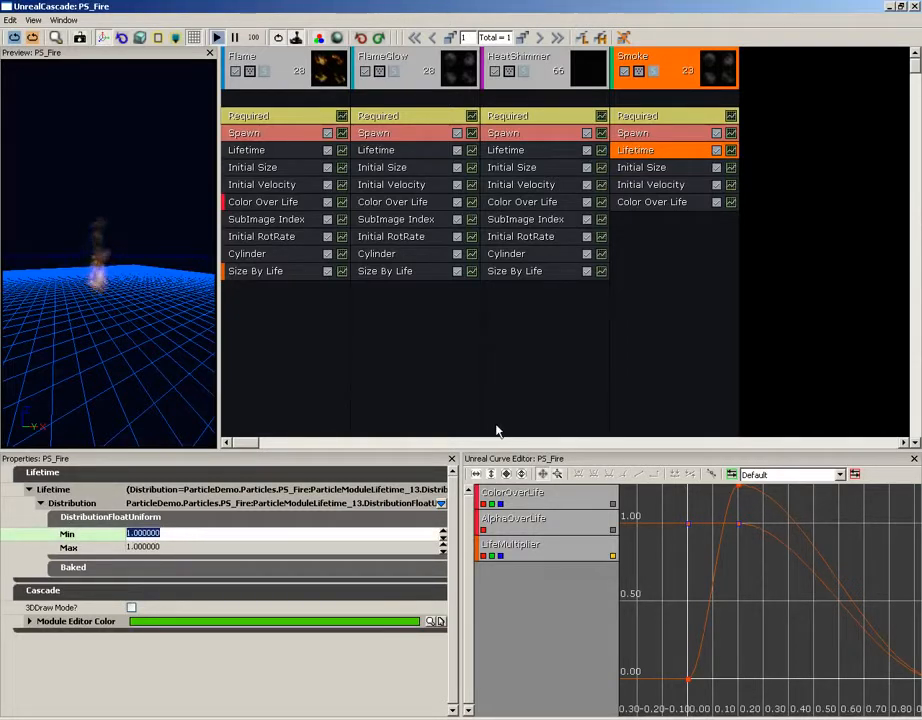
key("Tab")
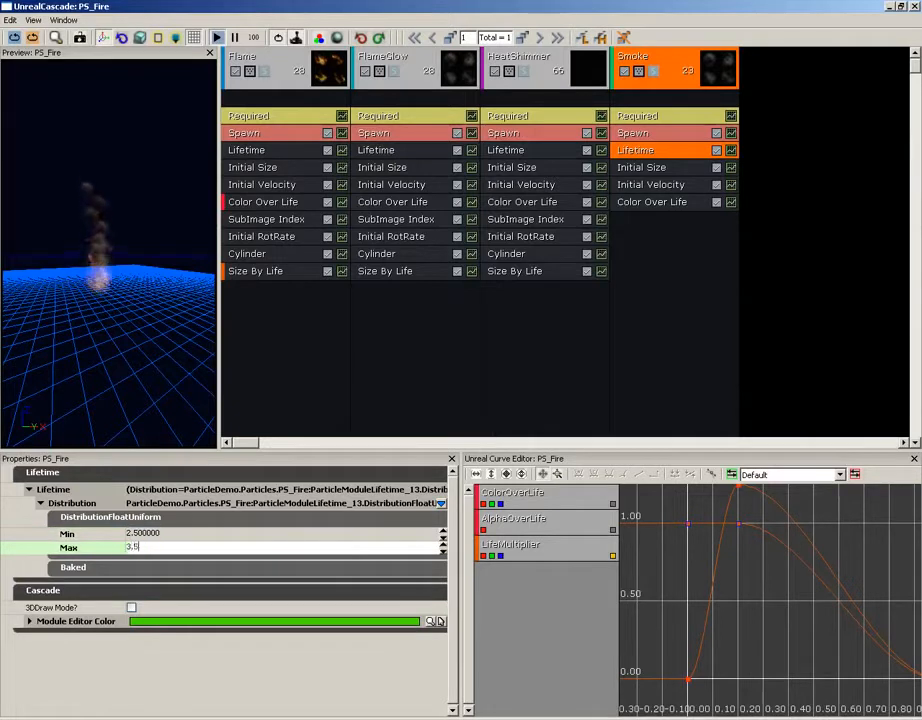
key("shift+Tab")
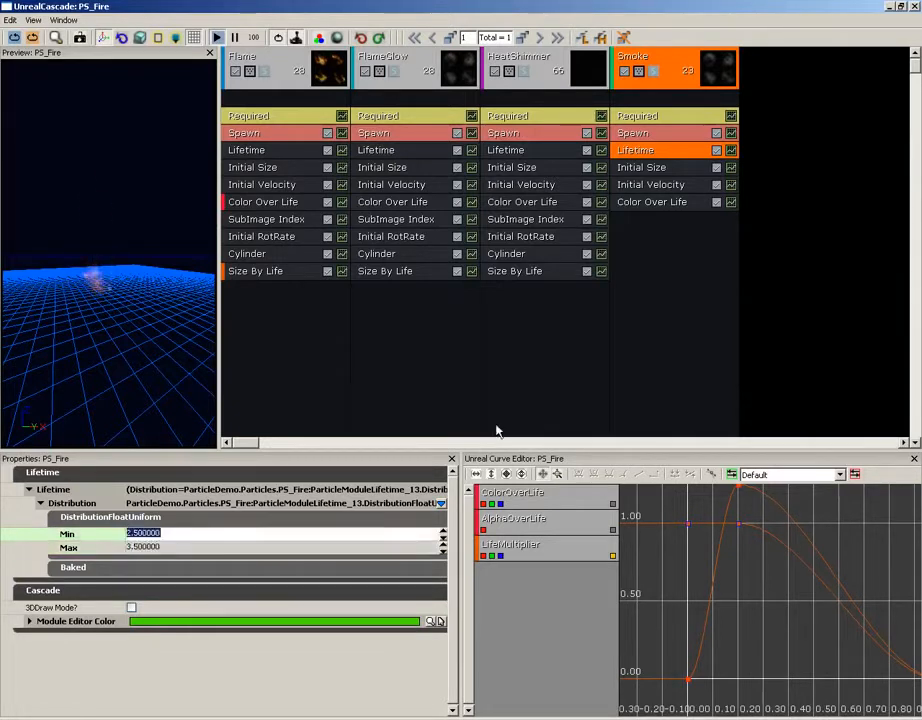
Set the maximum X value of the Smoke emitter's Initial Size to 35.
left_click(644, 169)
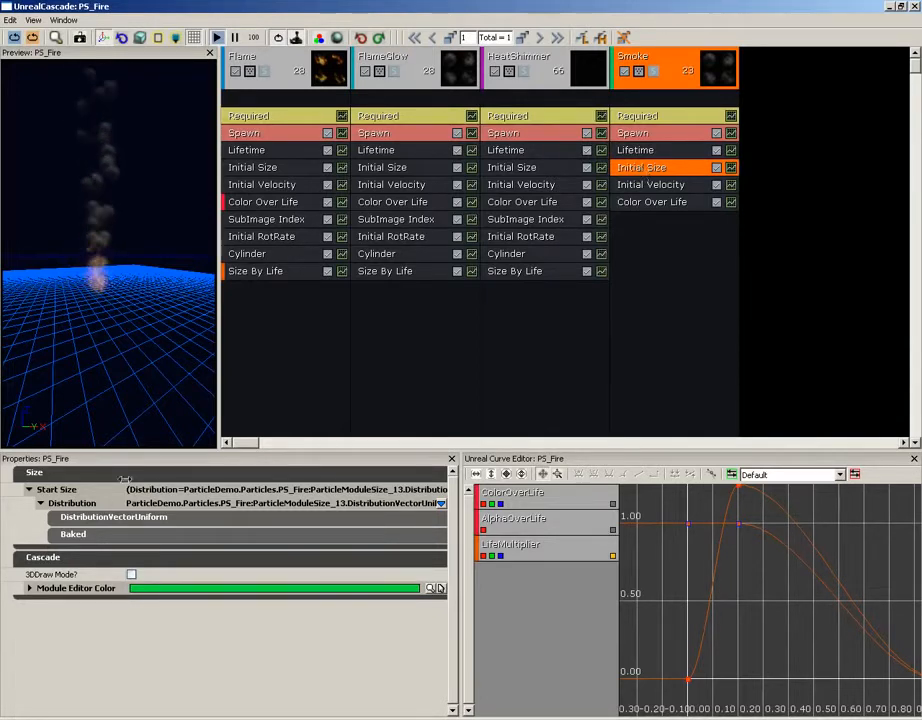
left_click(70, 518)
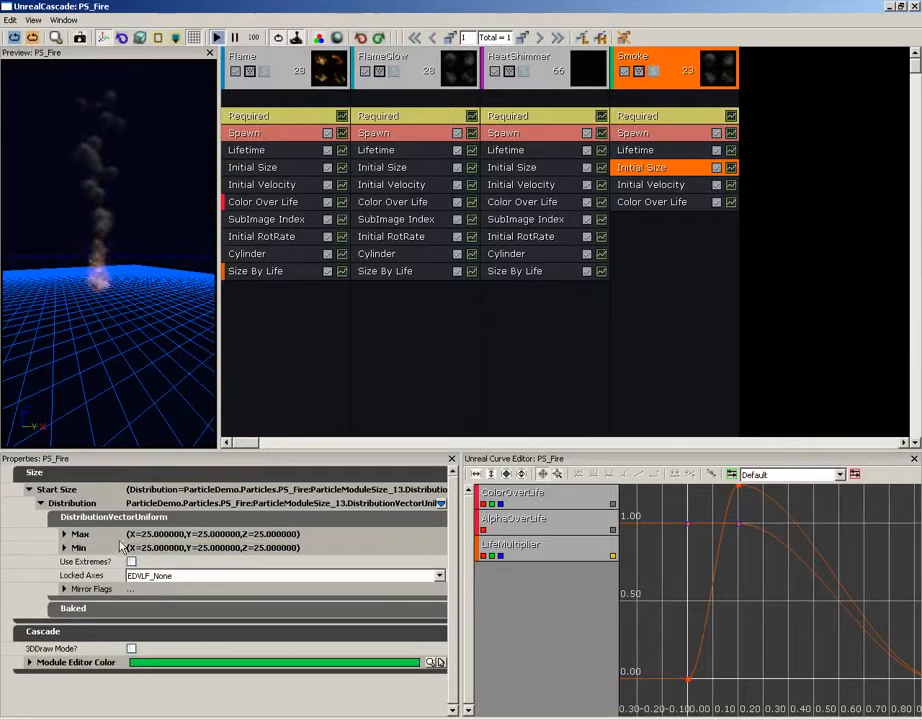
left_click(64, 534)
left_click(190, 548)
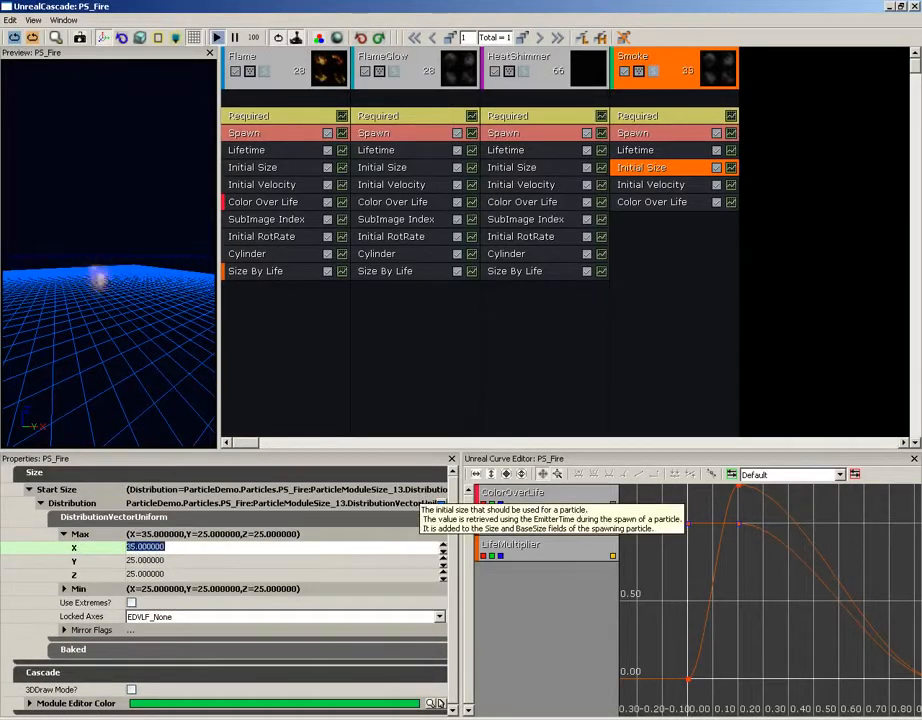
type("35")
key("Return")
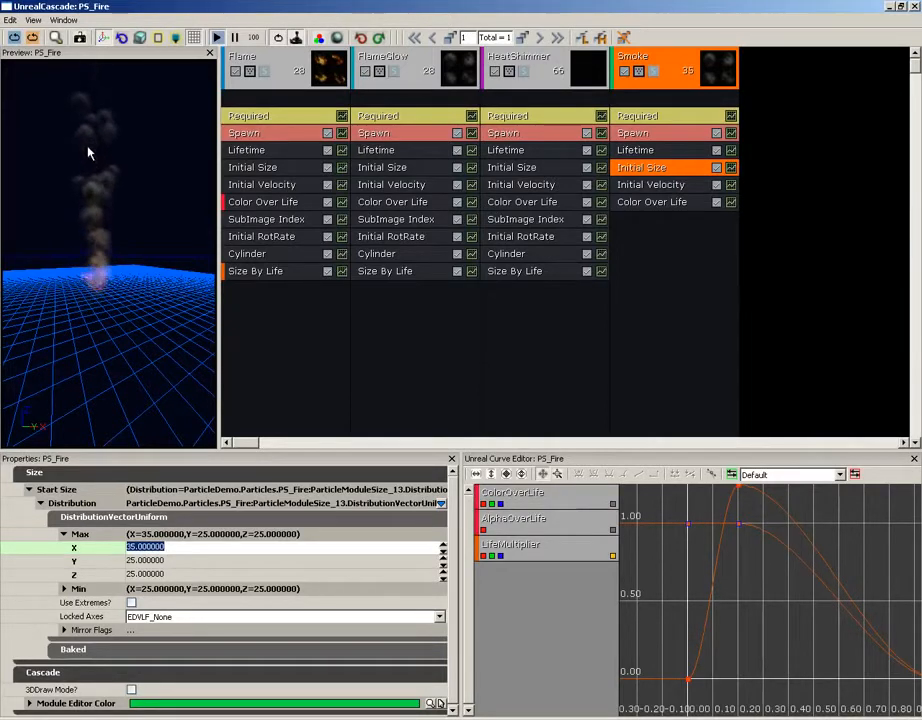
Open the Smoke emitter's Initial Velocity module and inspect the smoke's rise in the preview from different angles.
left_click(648, 188)
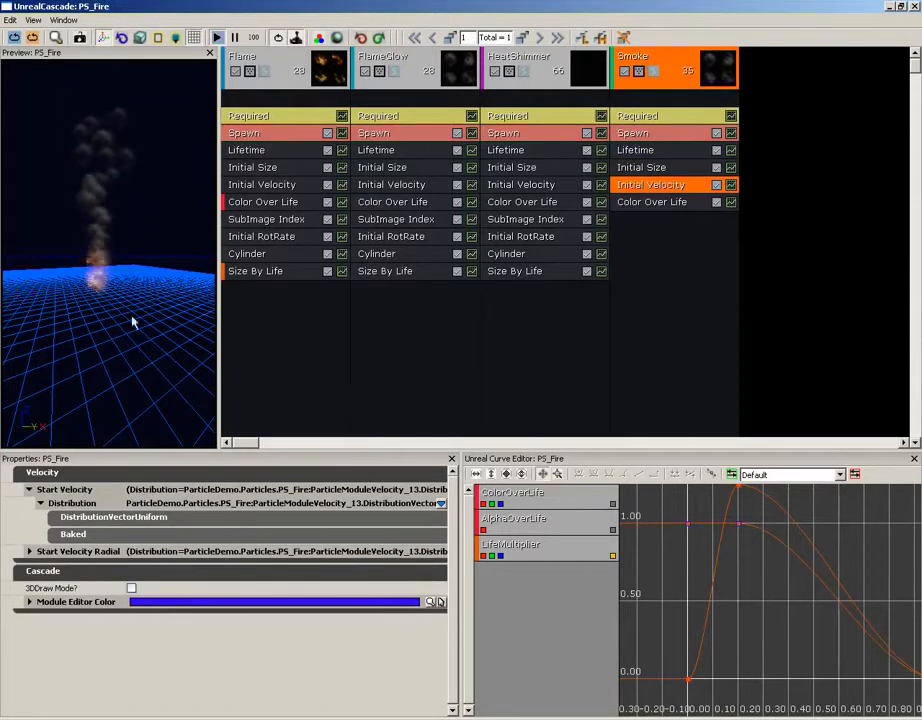
left_click_drag(134, 321, 154, 278)
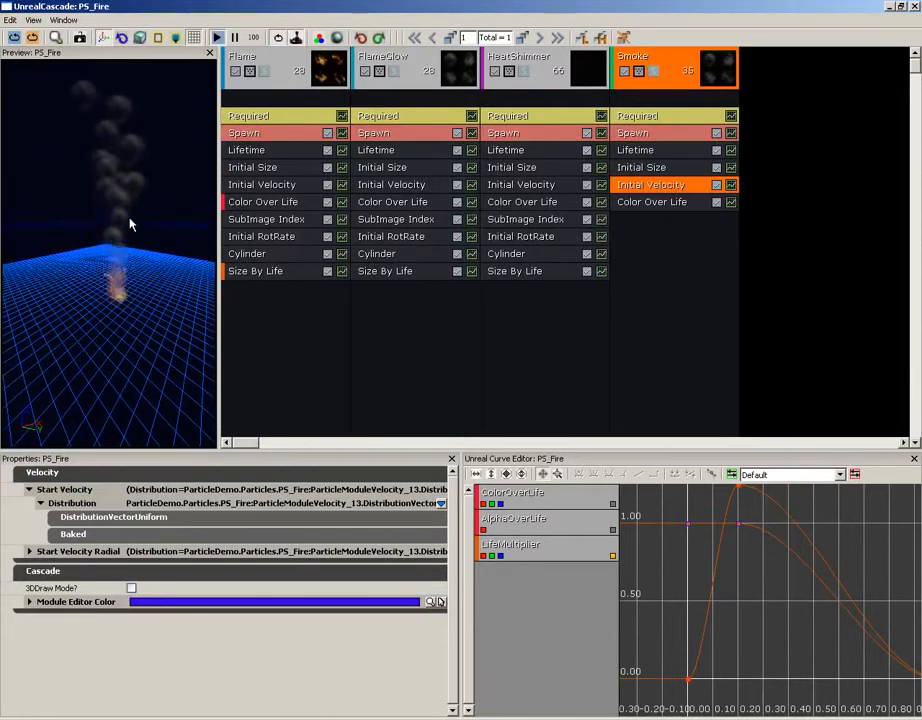
left_click_drag(123, 228, 148, 206)
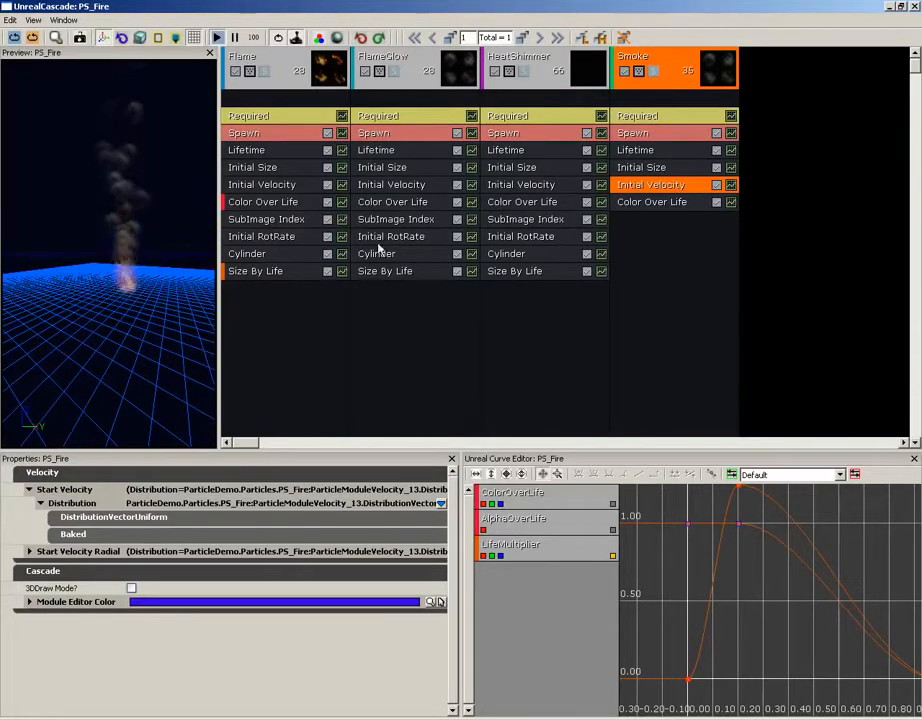
Delete the Color Over Life module from the Smoke emitter and check the effect in the preview.
left_click(654, 202)
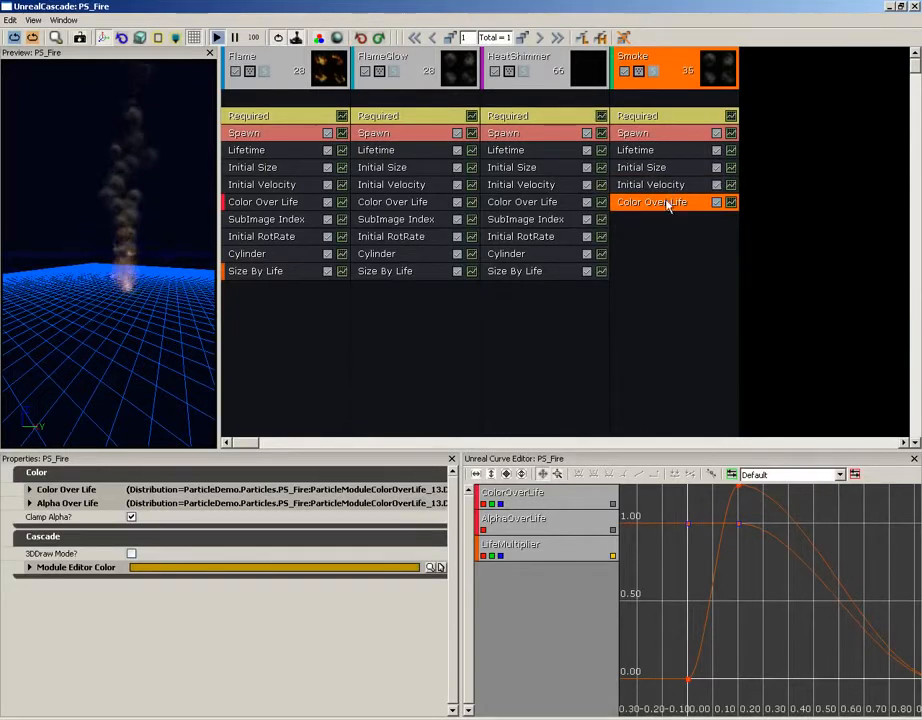
right_click(668, 204)
left_click(704, 189)
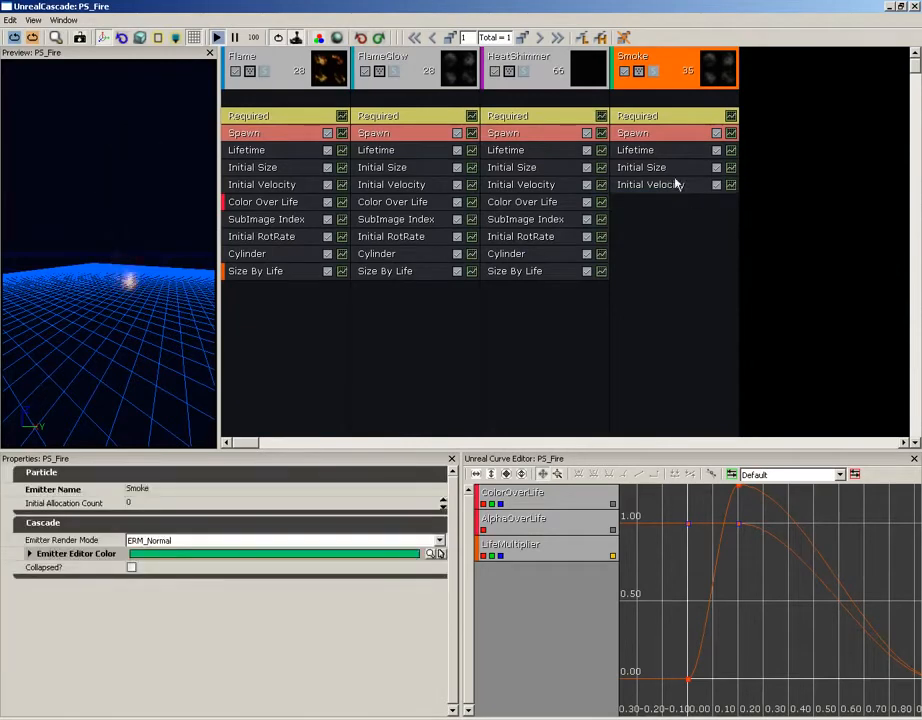
left_click_drag(160, 282, 184, 280)
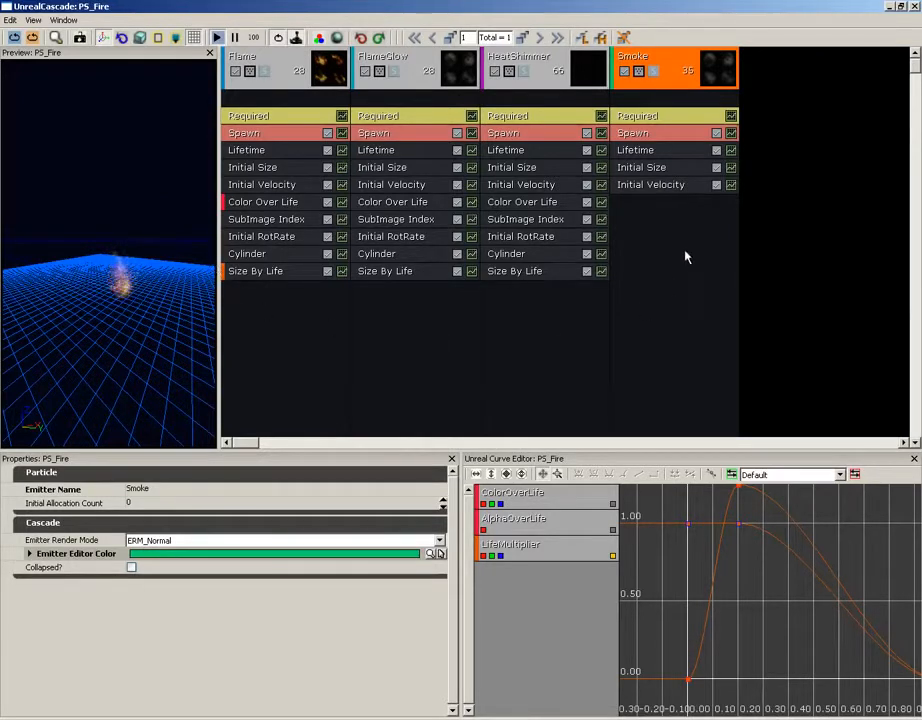
Add an Initial Color module to the Smoke emitter and check the smoke in the preview.
right_click(632, 211)
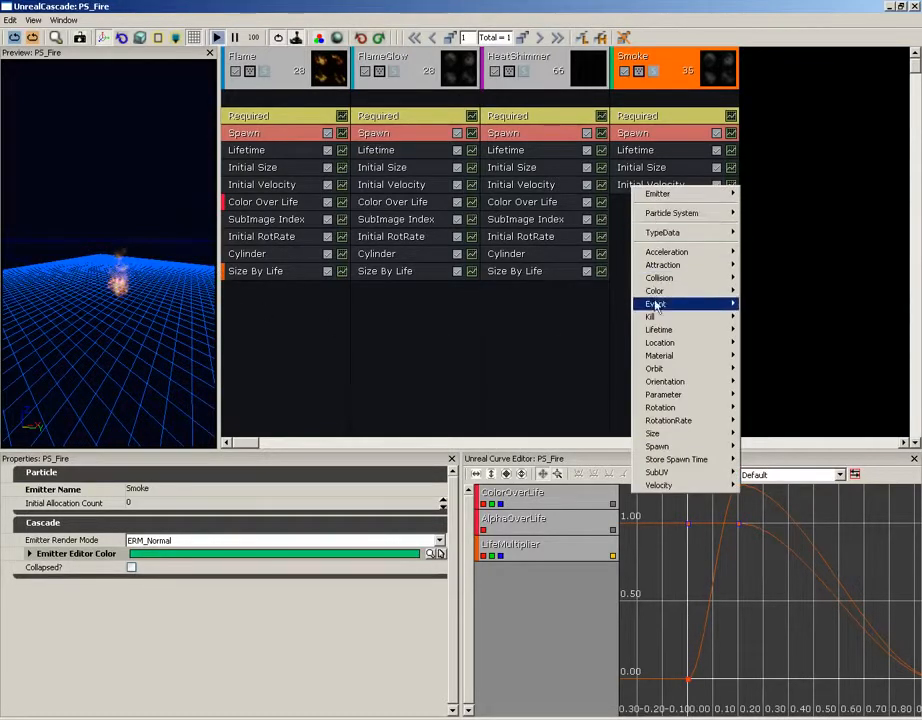
mouse_move(690, 290)
left_click(772, 291)
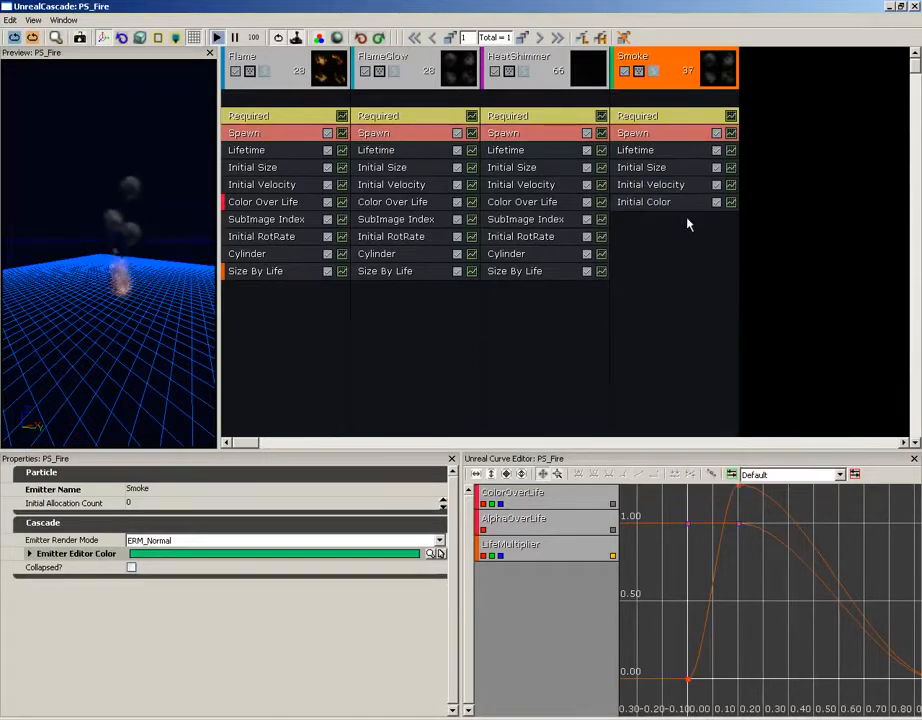
left_click_drag(140, 276, 132, 270)
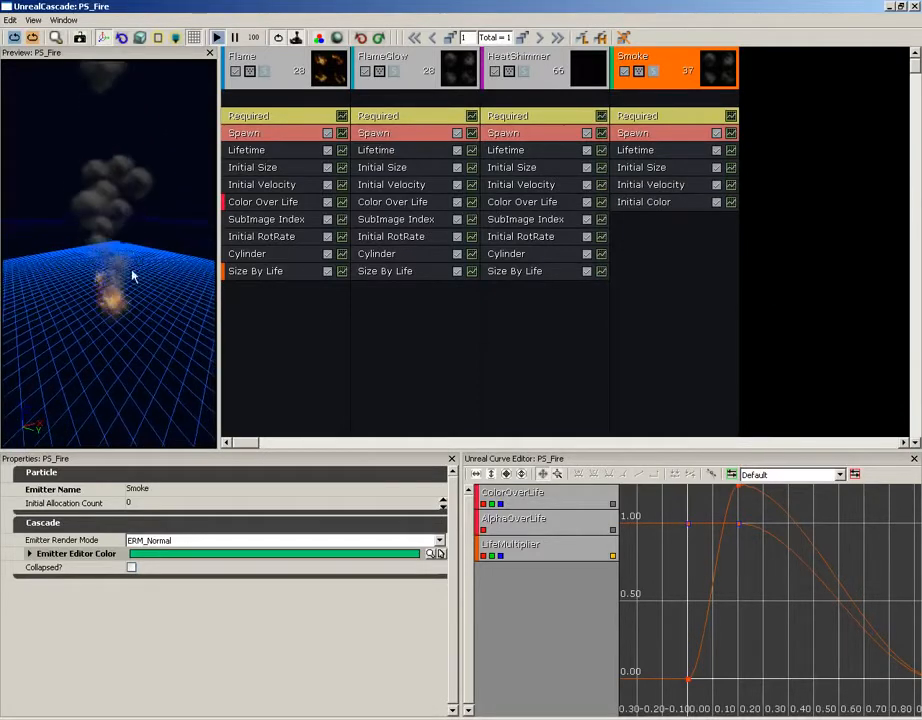
Change the Start Color distribution of the Smoke emitter's Initial Color module to DistributionVectorConstantCurve.
left_click(637, 204)
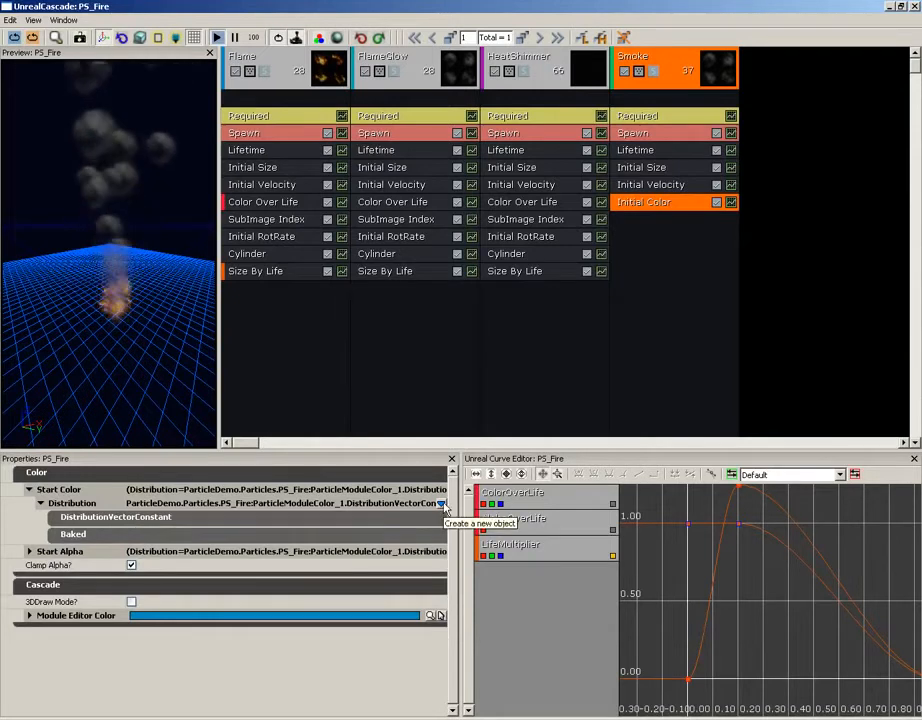
left_click(441, 504)
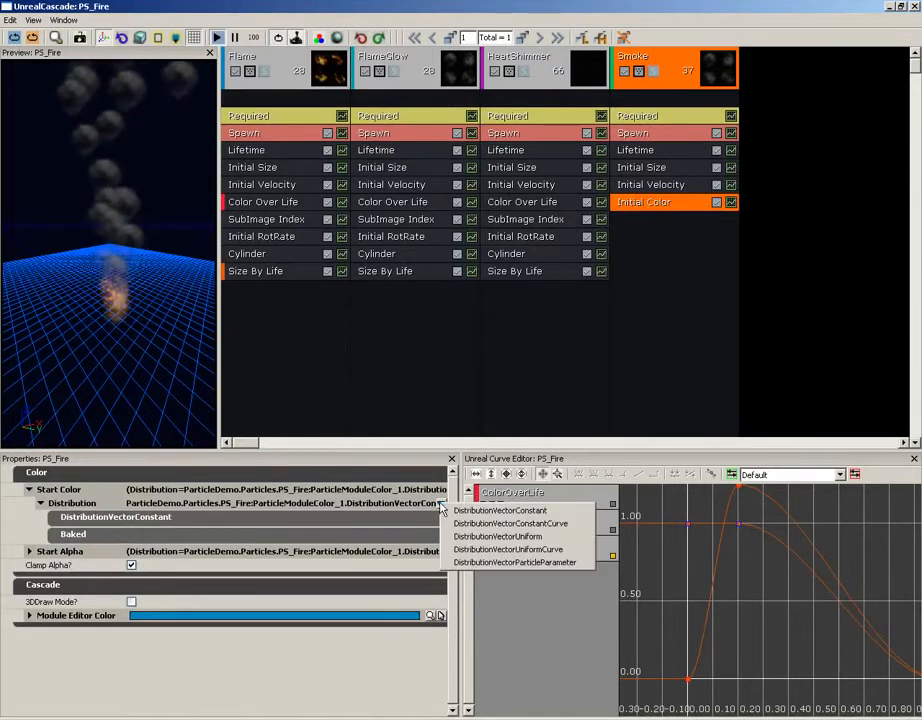
left_click(492, 524)
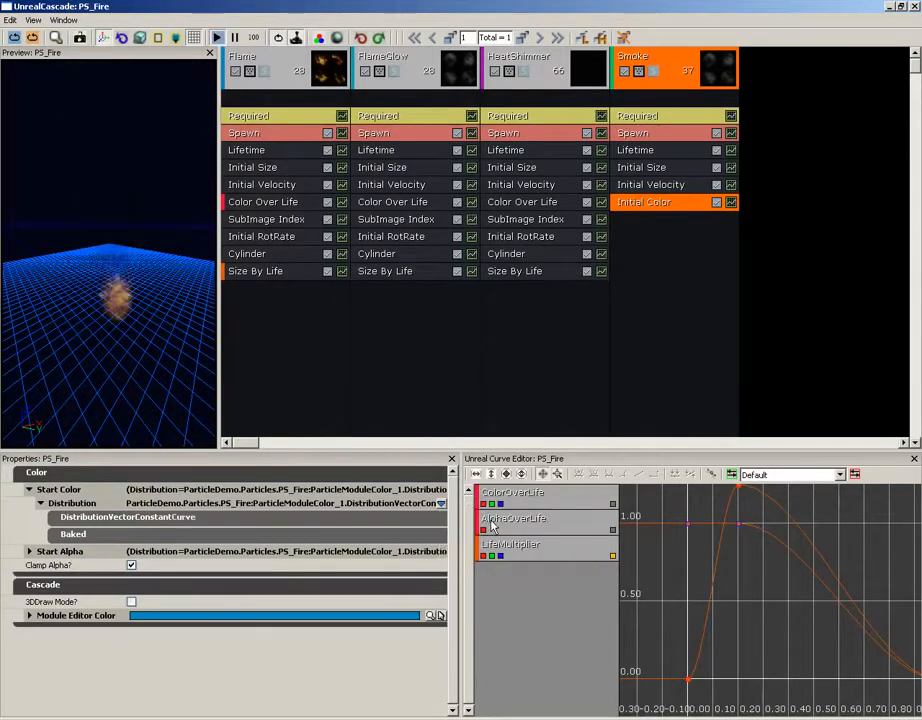
Add two points to the Constant Curve of the Smoke emitter's Start Color distribution.
left_click(115, 518)
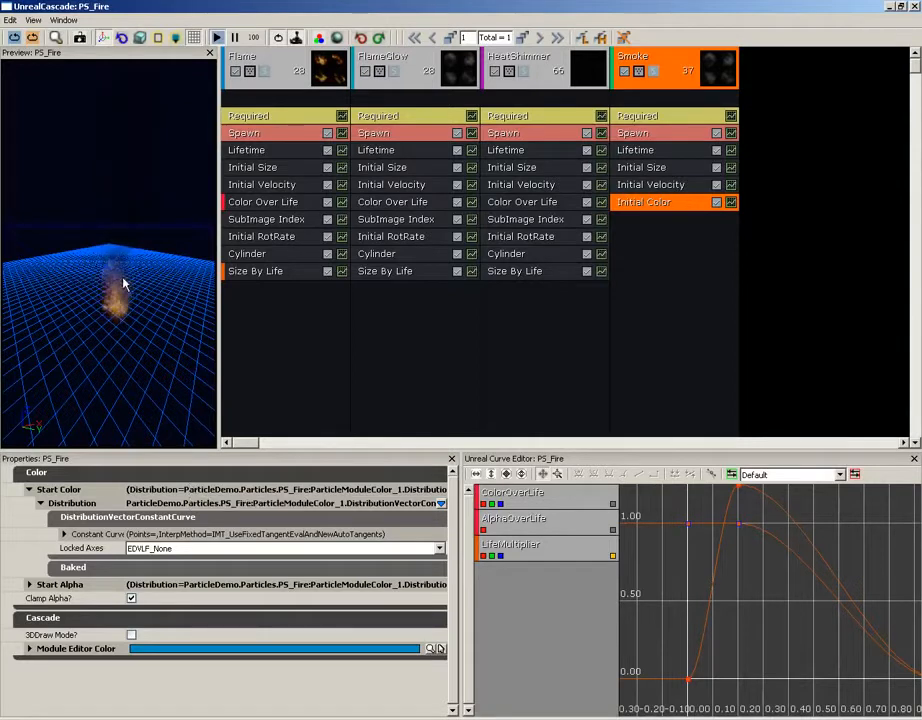
left_click(64, 535)
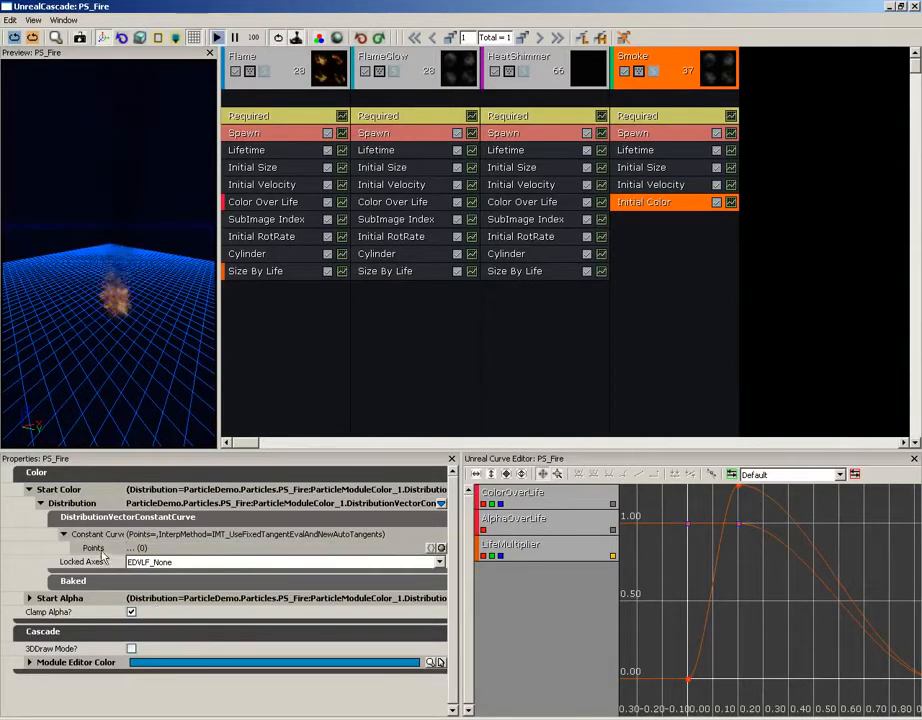
scroll(122, 288, "up", 4)
scroll(128, 308, "down", 2)
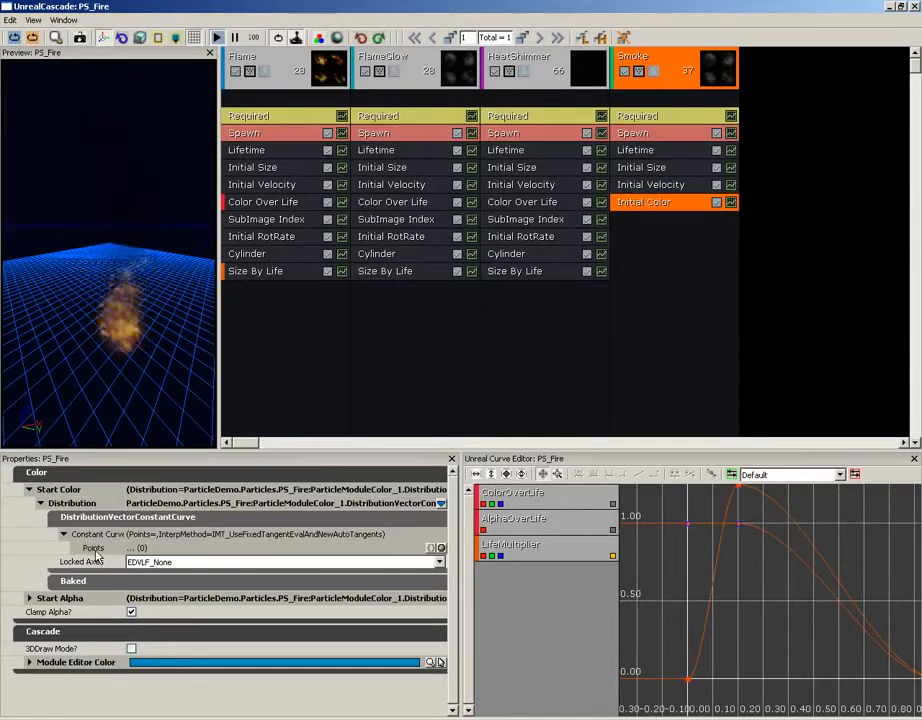
left_click(431, 548)
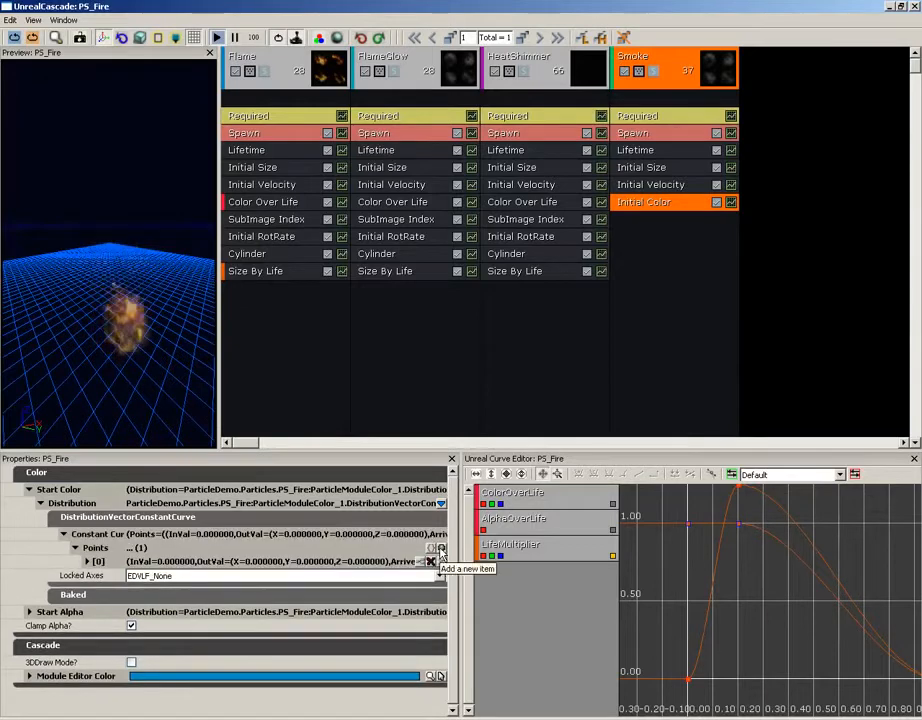
left_click(431, 548)
Set the In Val of point [1] on the Start Color curve to 1.
left_click(87, 561)
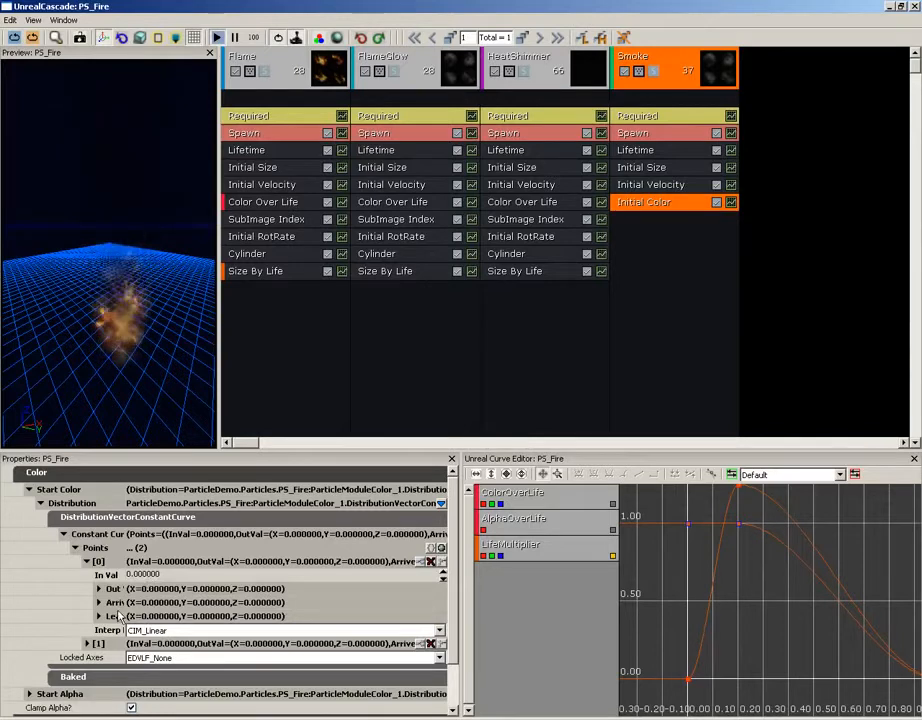
left_click(87, 561)
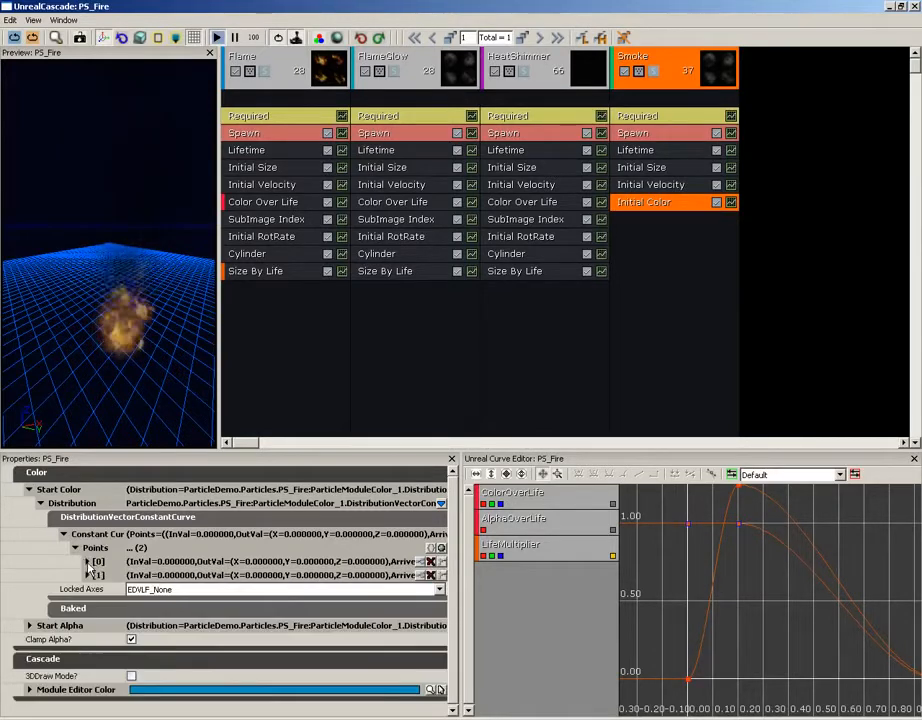
left_click(88, 576)
left_click(105, 588)
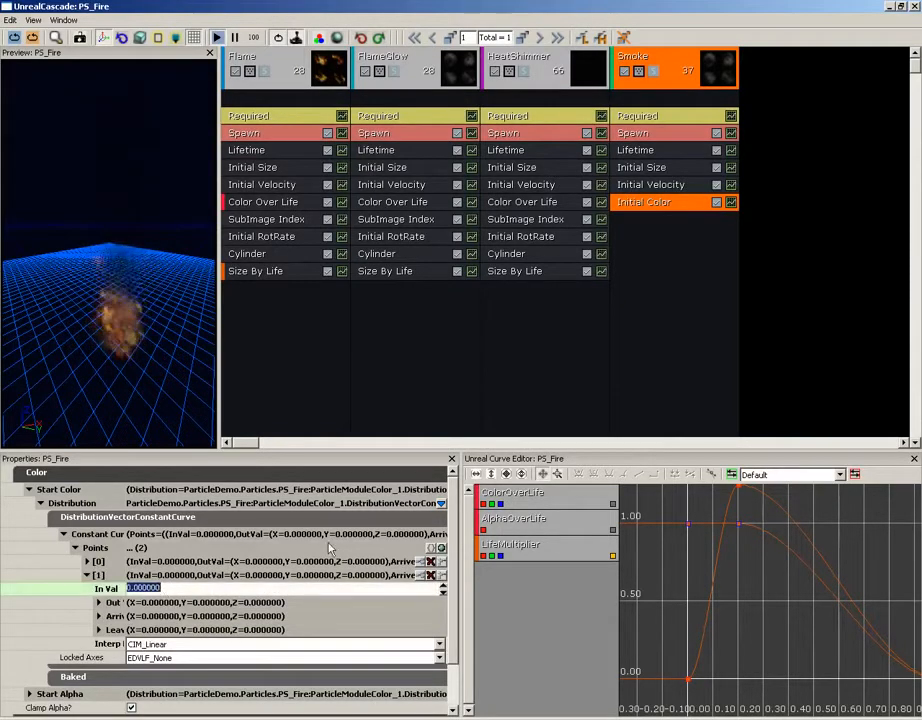
type("1")
key("Return")
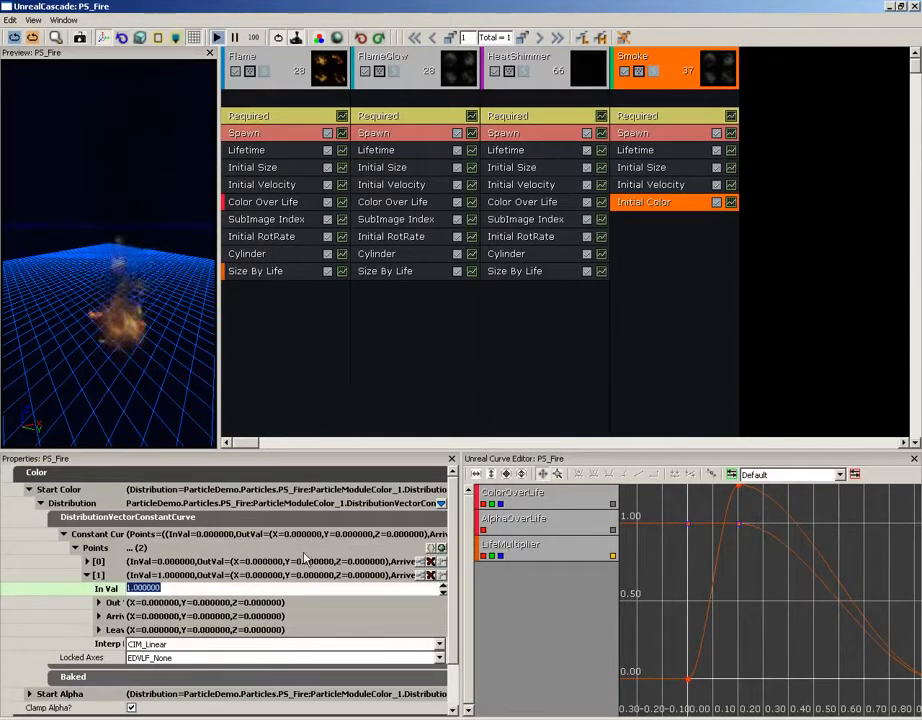
Set the Out Val of Start Color point [1] to 0.5 for X, Y and Z, and inspect the smoke in the preview.
left_click(101, 603)
left_click(165, 615)
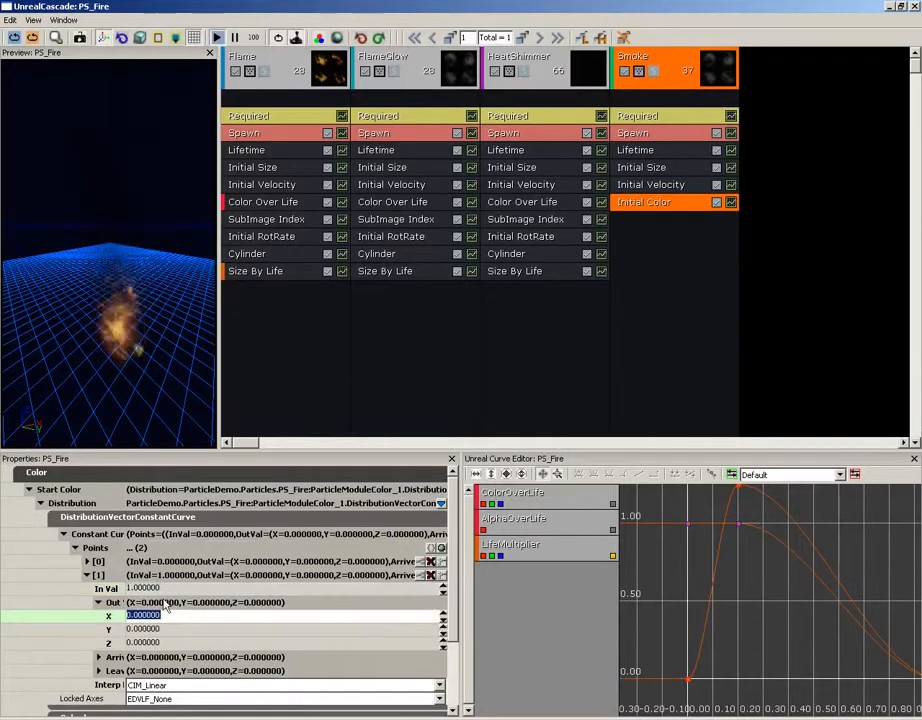
type(".5")
key("Tab")
type(".5")
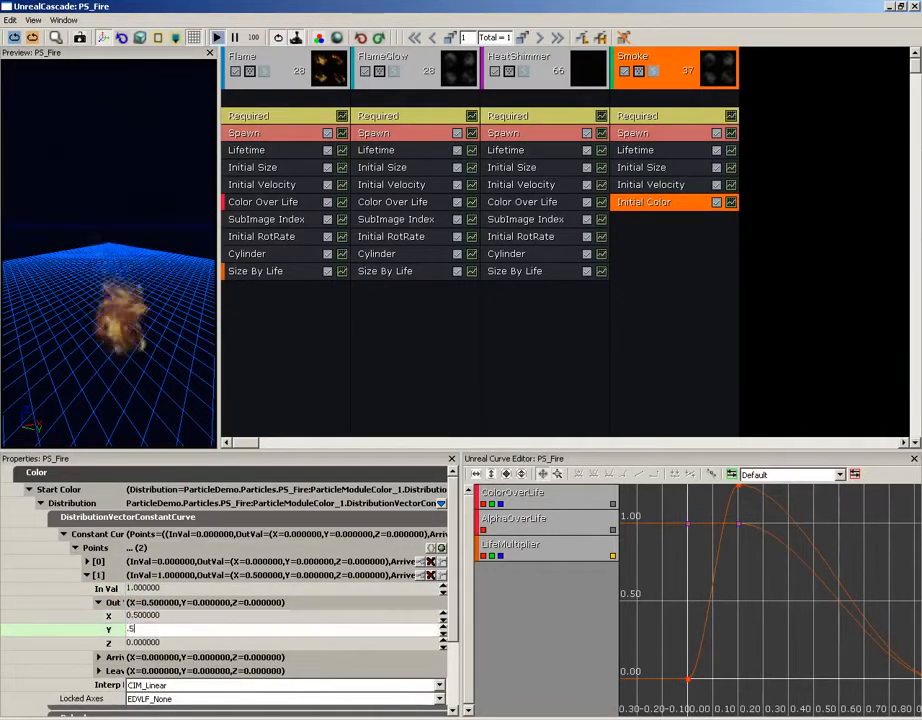
key("Tab")
type(".")
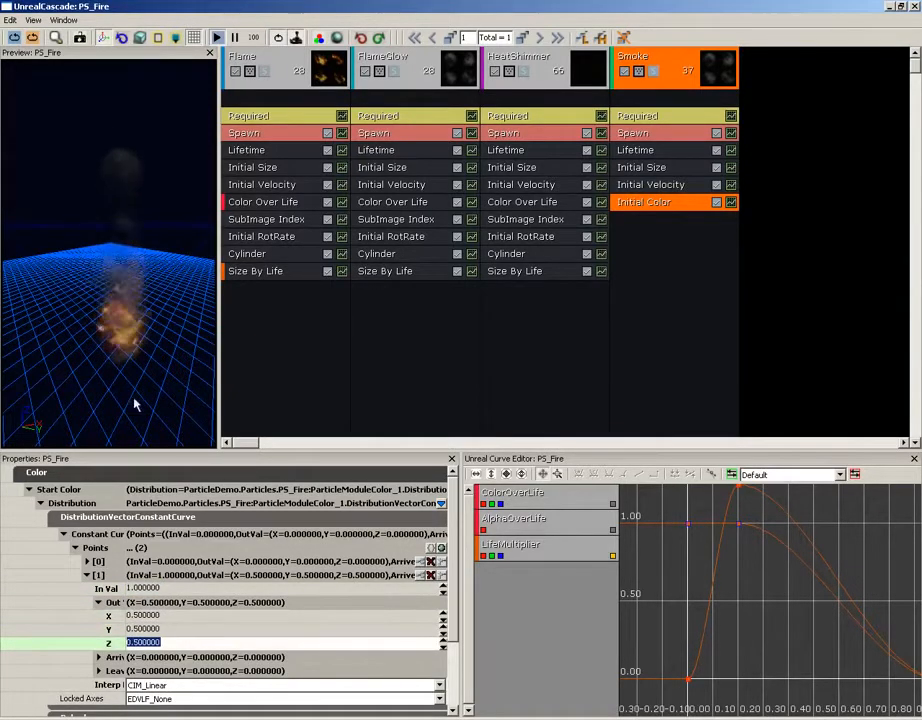
left_click_drag(136, 400, 177, 237)
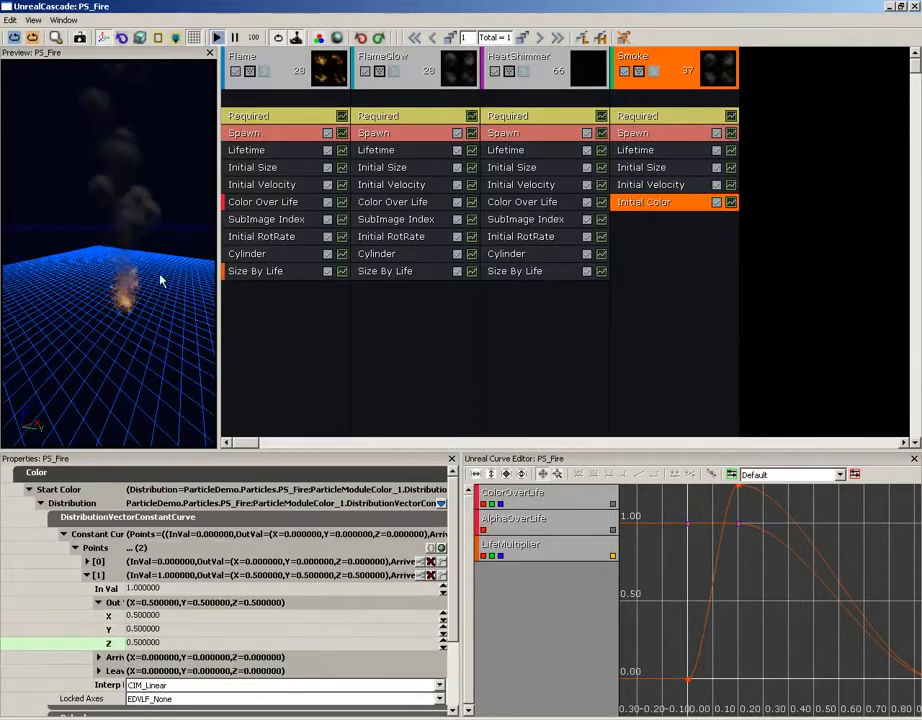
left_click_drag(193, 313, 144, 241)
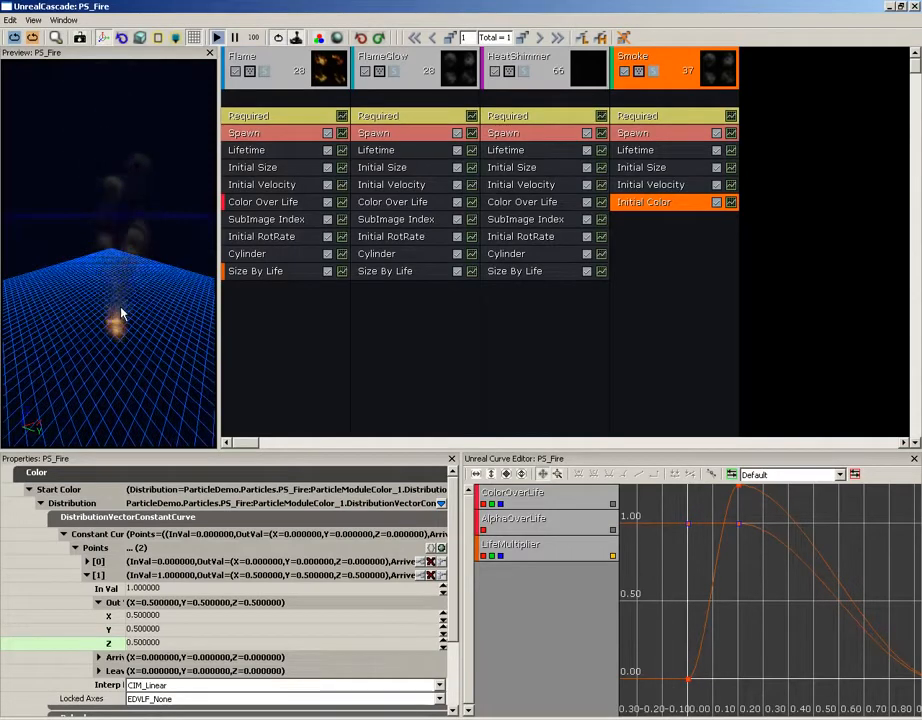
left_click_drag(121, 313, 164, 273)
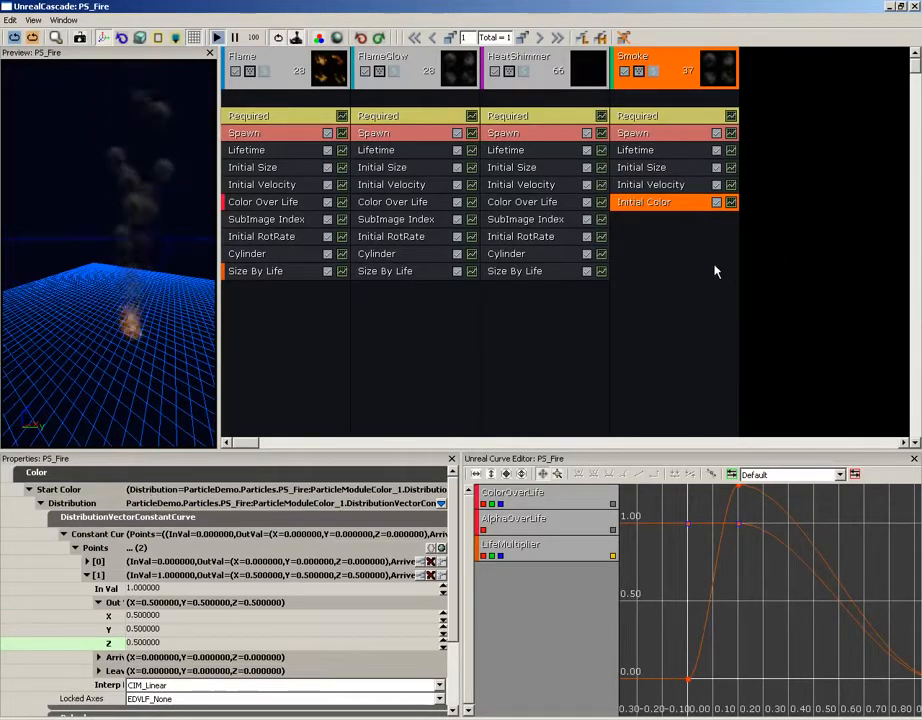
mouse_move(165, 191)
left_mouse_down()
mouse_move(150, 263)
mouse_move(165, 196)
mouse_move(165, 210)
mouse_move(160, 189)
left_mouse_up()
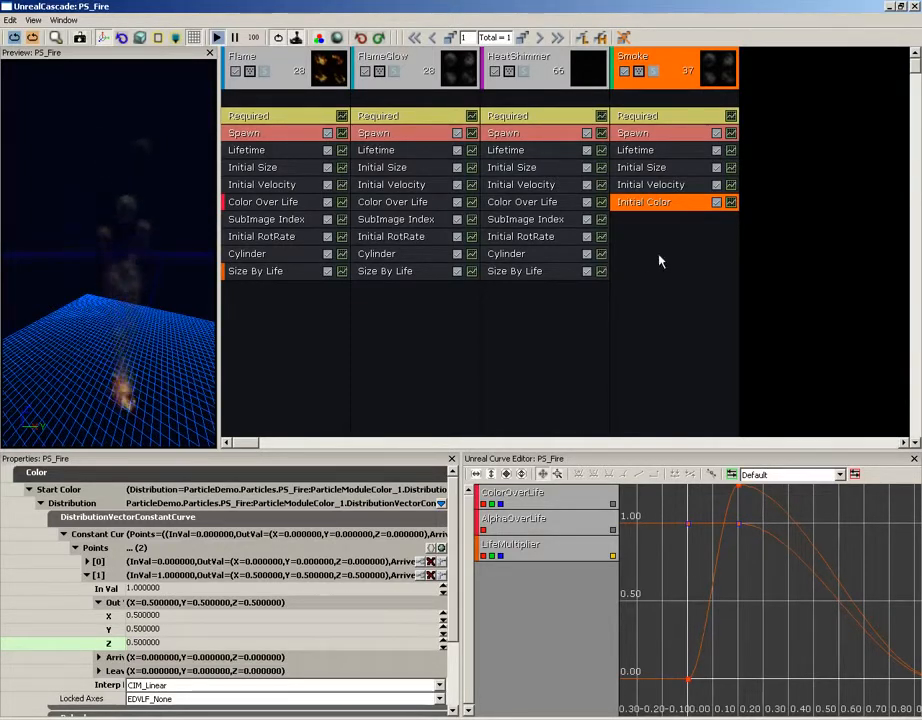
Add a Scale Color/Life module to the Smoke emitter.
right_click(630, 229)
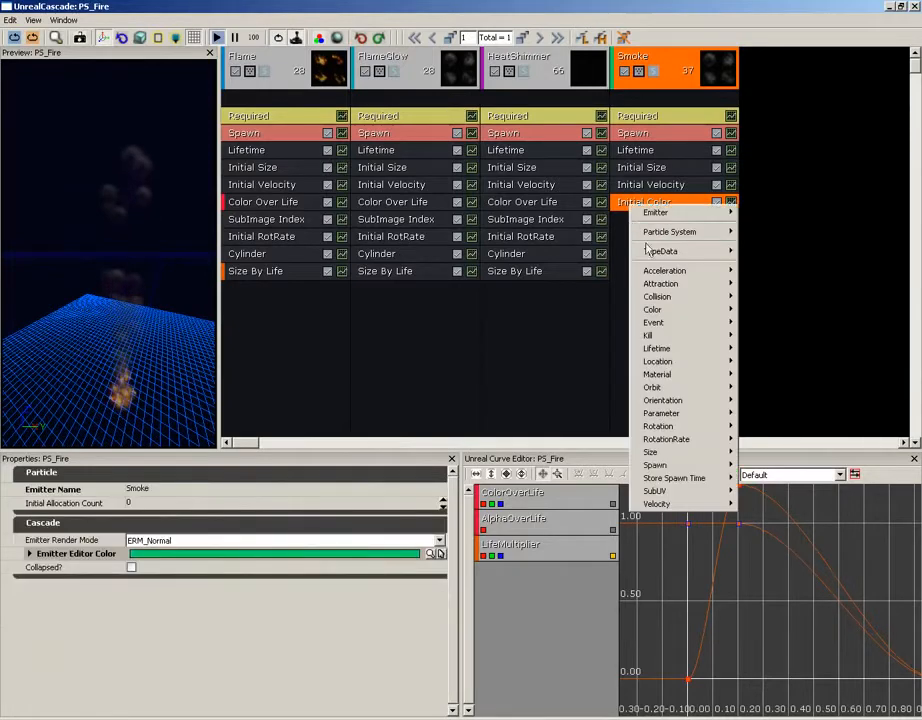
mouse_move(690, 309)
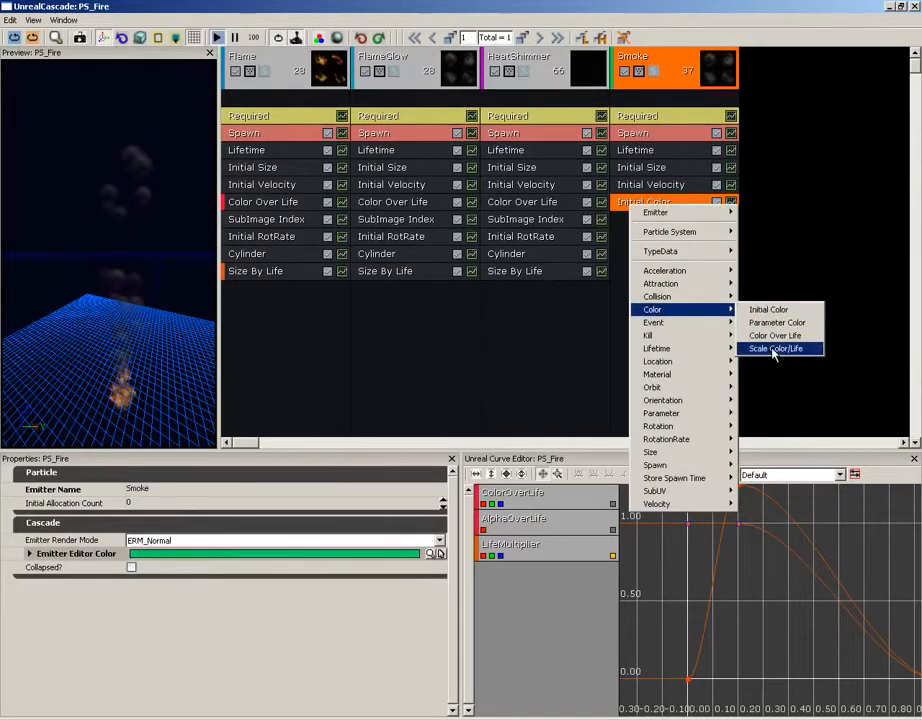
left_click(774, 349)
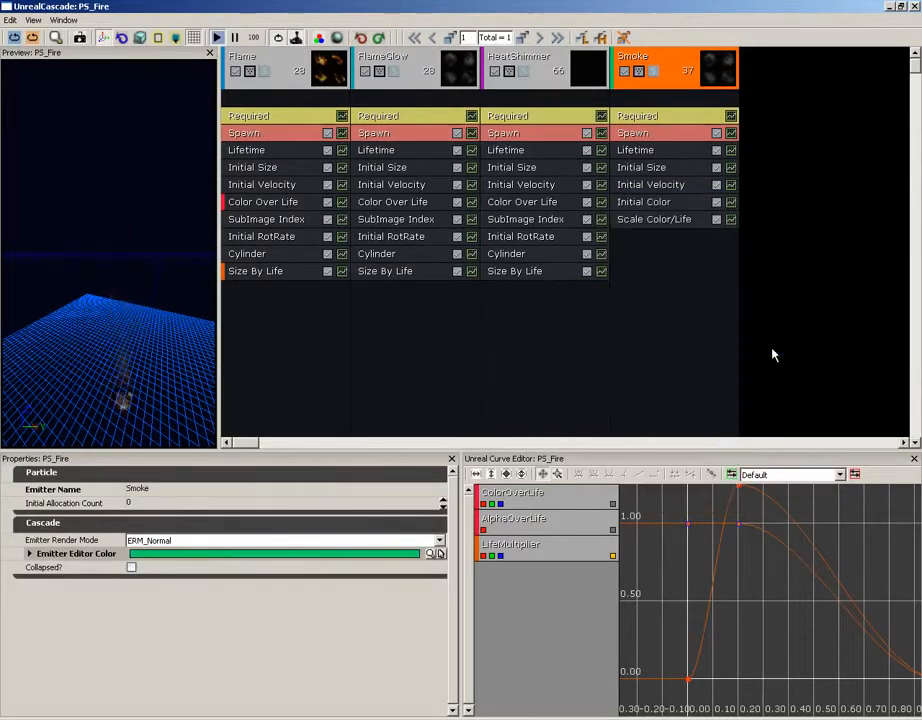
Expand the Scale Color/Life module's Color Scale Over Life curve and enter 1 for the Out Val X of point [0].
left_click(640, 221)
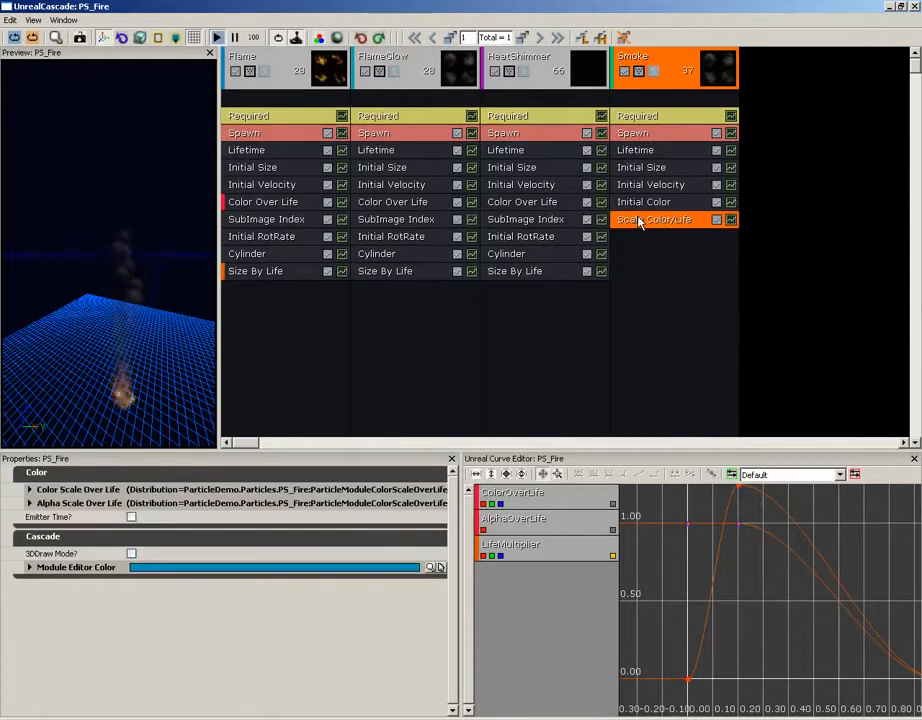
double_click(71, 494)
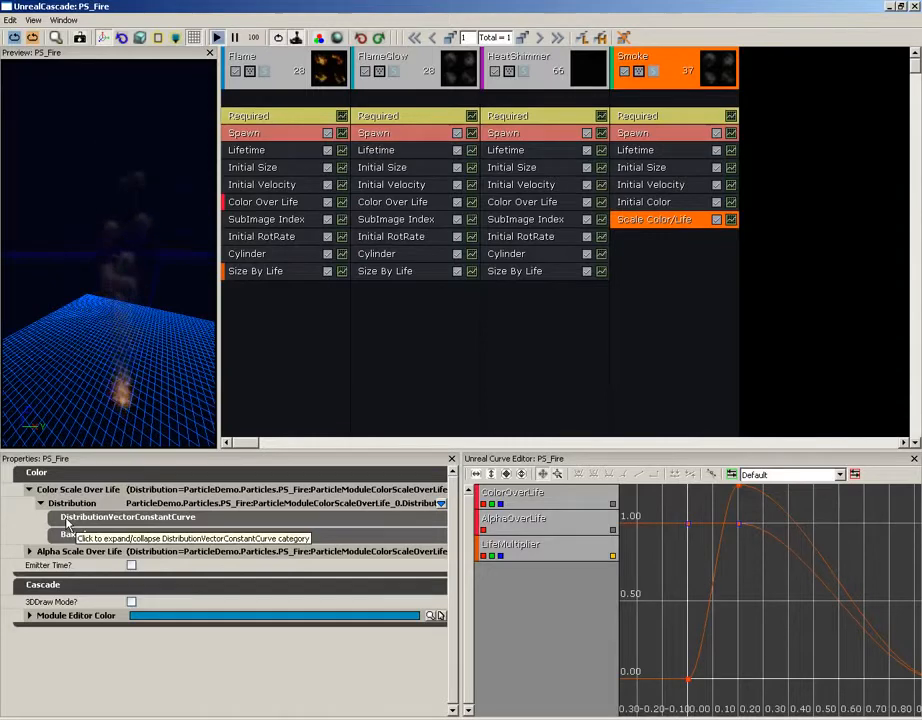
left_click(67, 520)
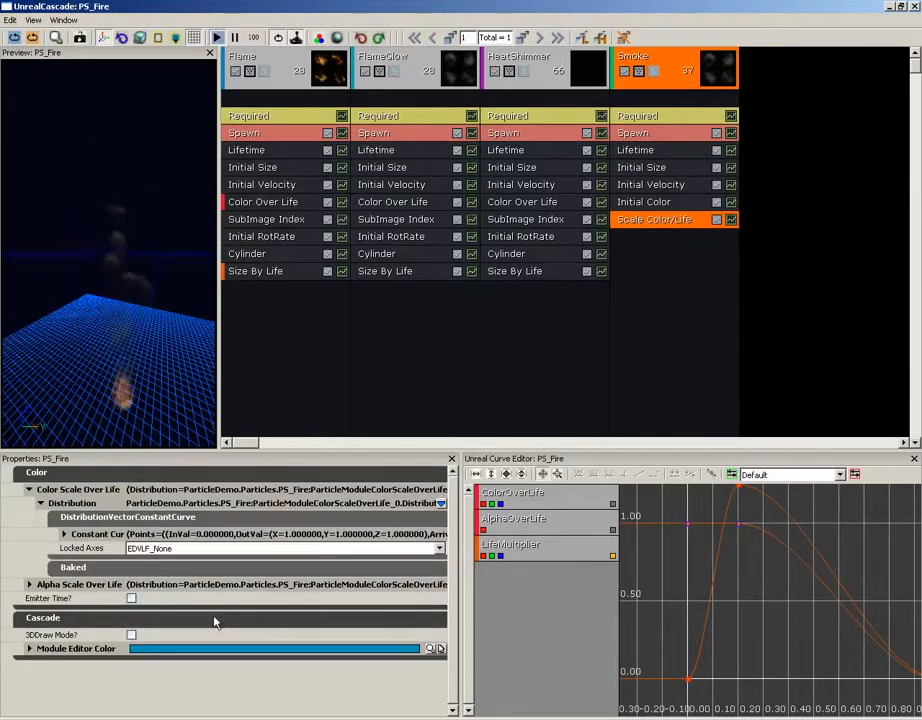
left_click(65, 534)
left_click(76, 548)
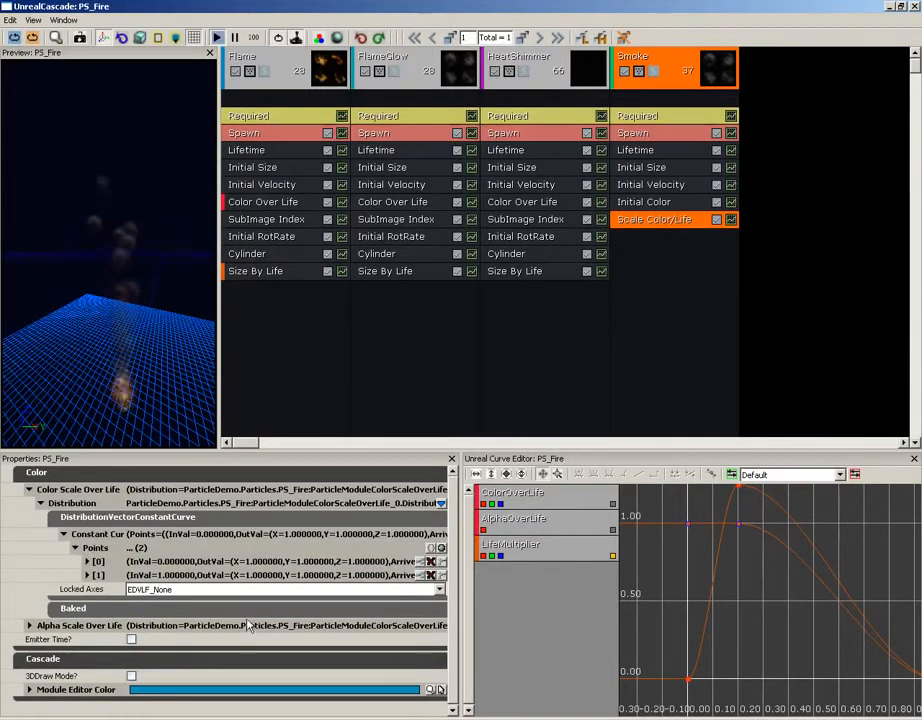
left_click(88, 562)
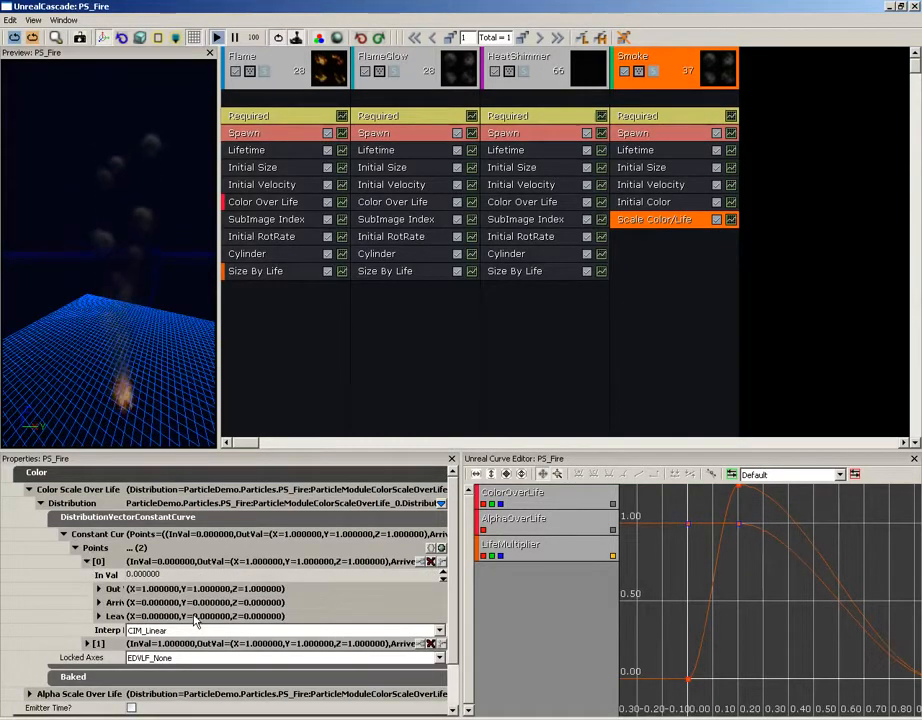
left_click(99, 589)
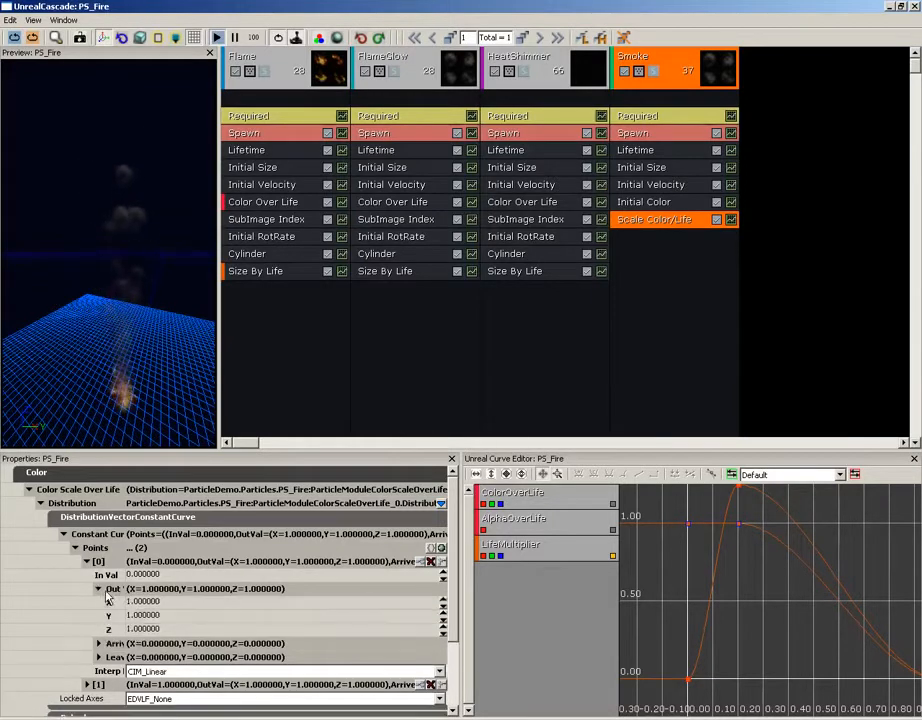
left_click(156, 604)
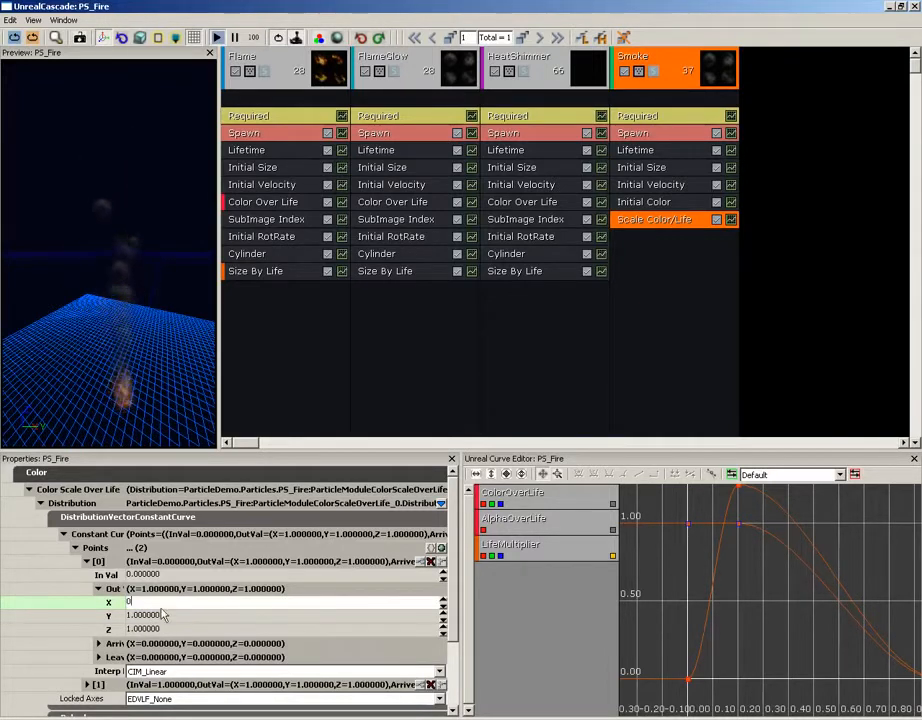
type("1")
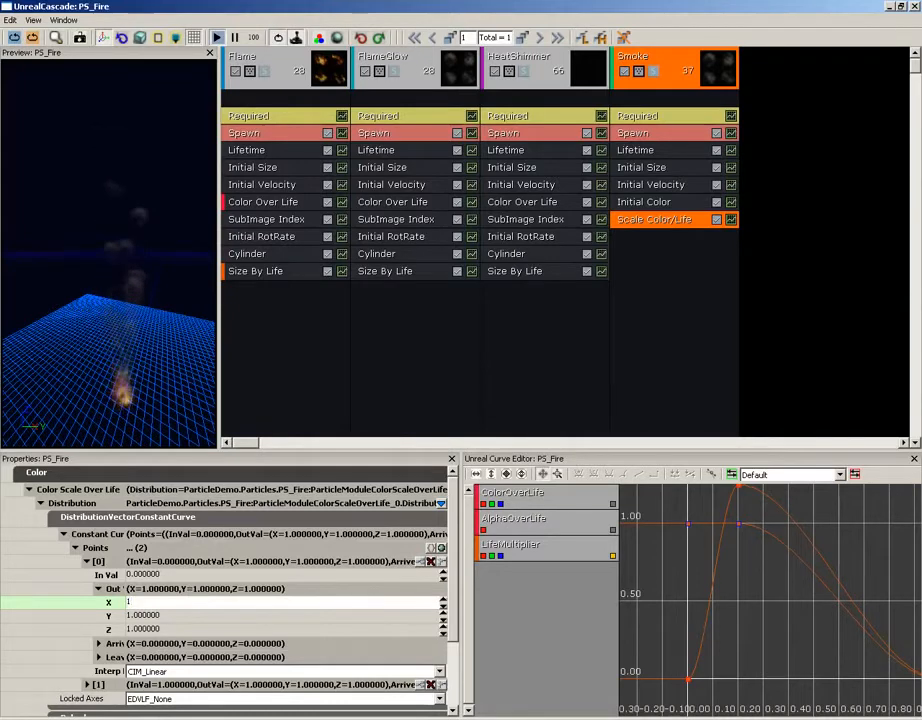
Set the Out Val of Color Scale Over Life point [1] to 0 for X, Y and Z.
left_click(87, 561)
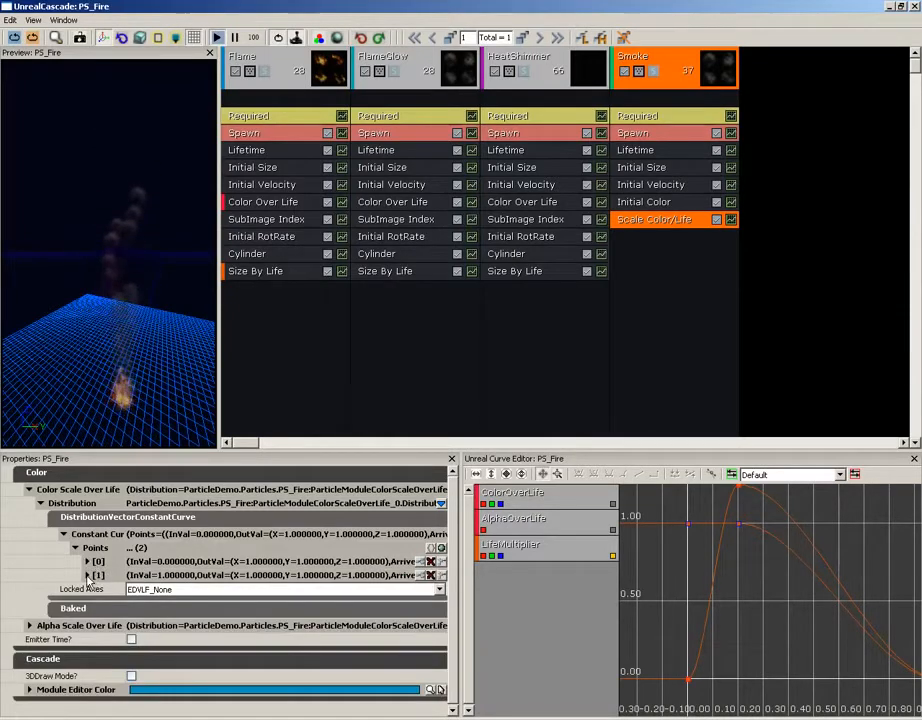
left_click(87, 575)
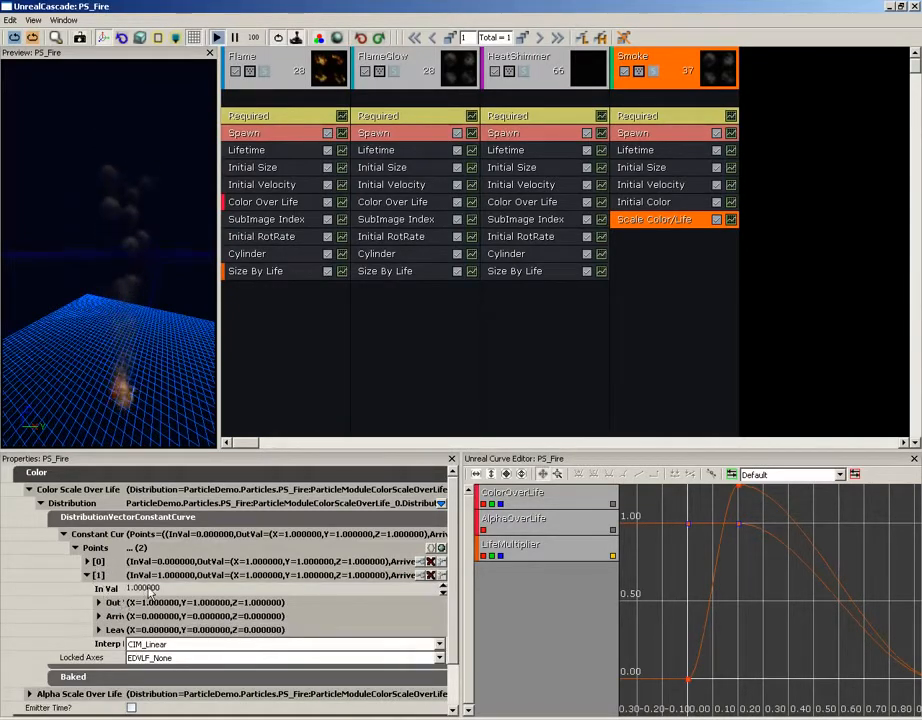
left_click(150, 589)
left_click(98, 602)
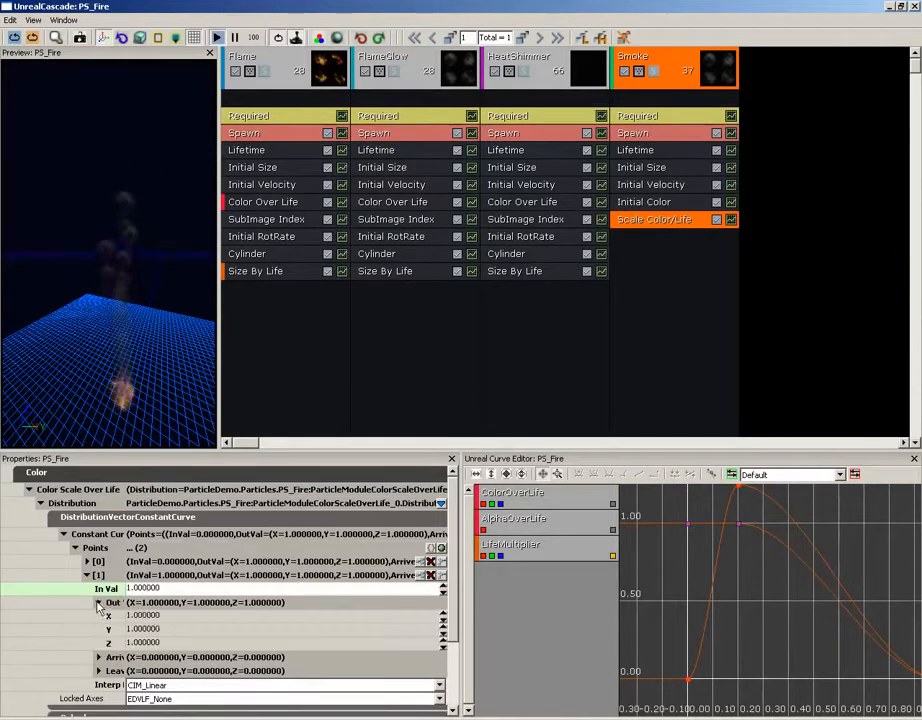
left_click(150, 616)
type("0")
key("Tab")
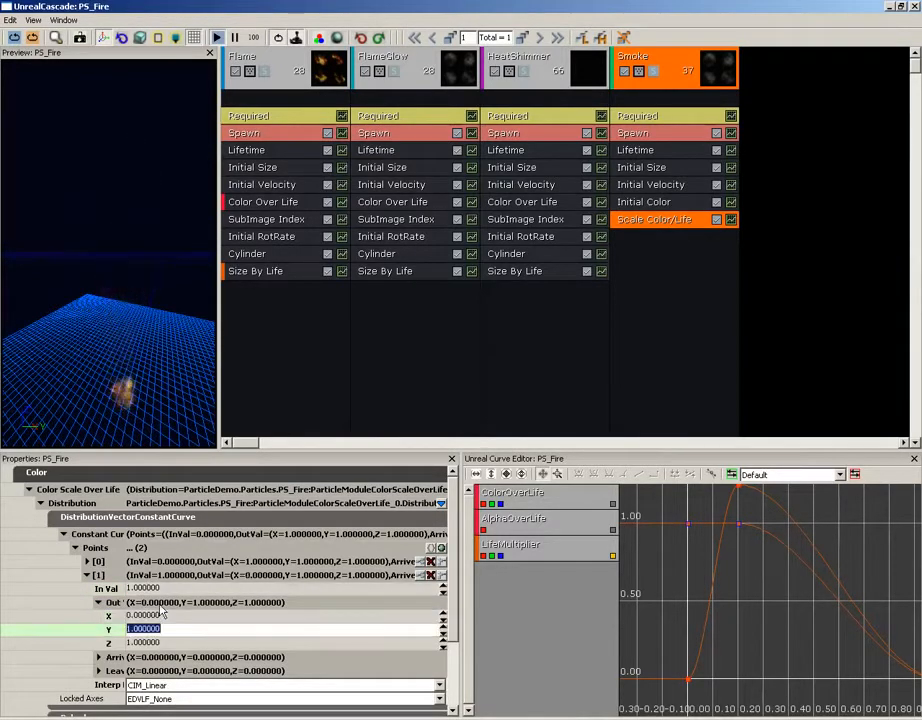
type("0")
key("Tab")
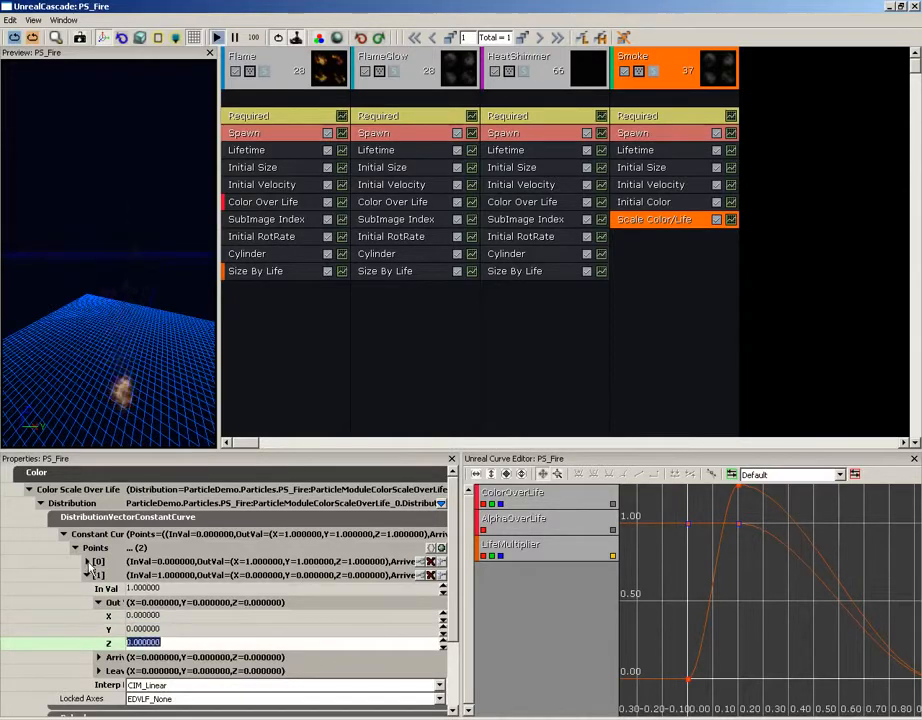
Set the preview background to a grey-blue of RGB 125, 125, 151 and inspect the smoke against it.
left_click_drag(128, 329, 160, 356)
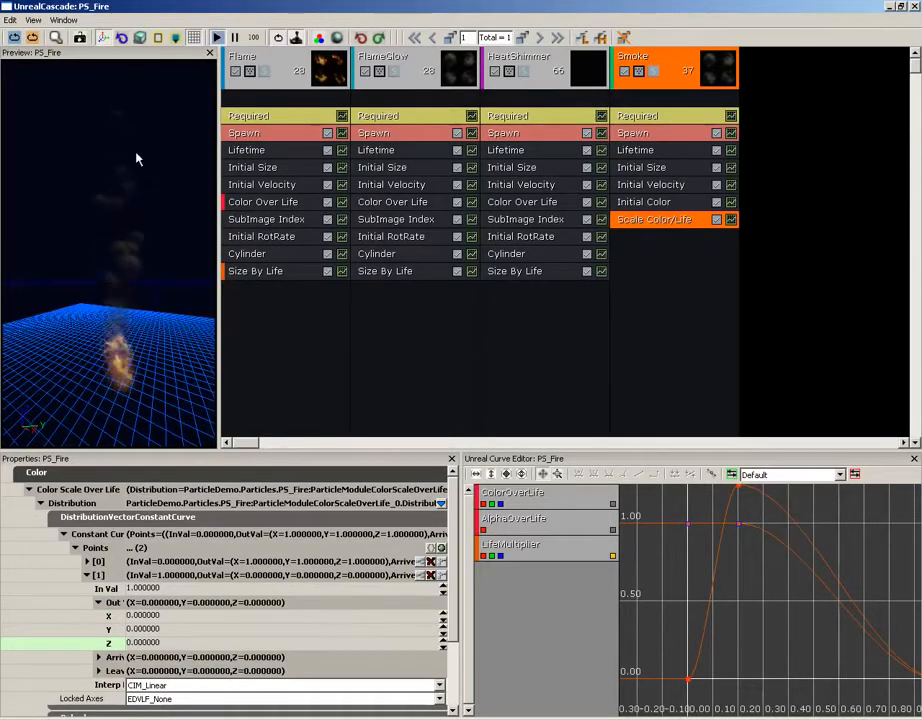
left_click_drag(128, 183, 128, 211)
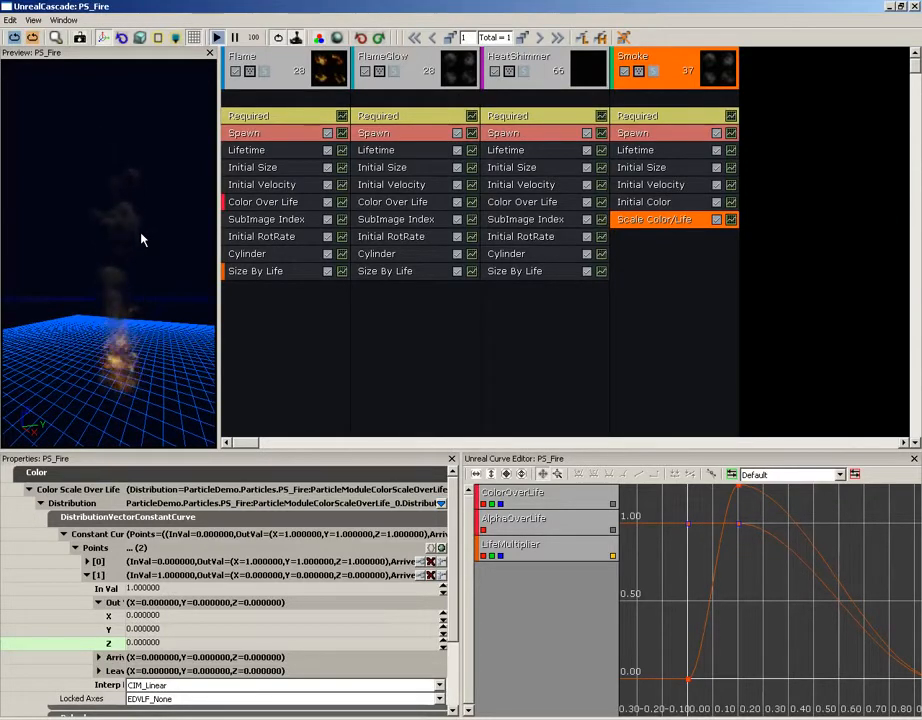
left_click(318, 37)
left_click(312, 140)
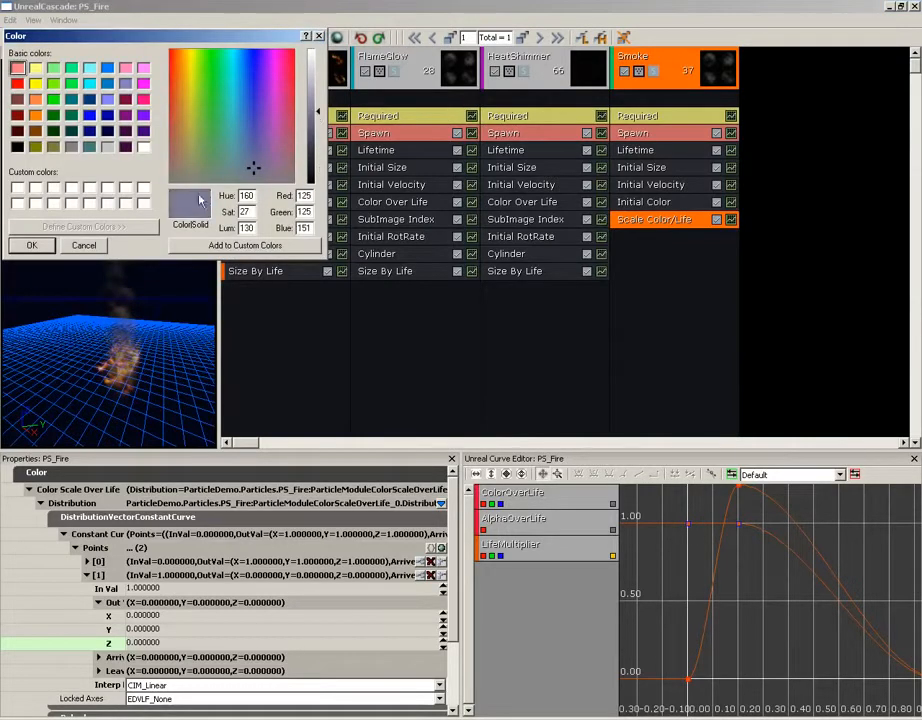
left_click(40, 247)
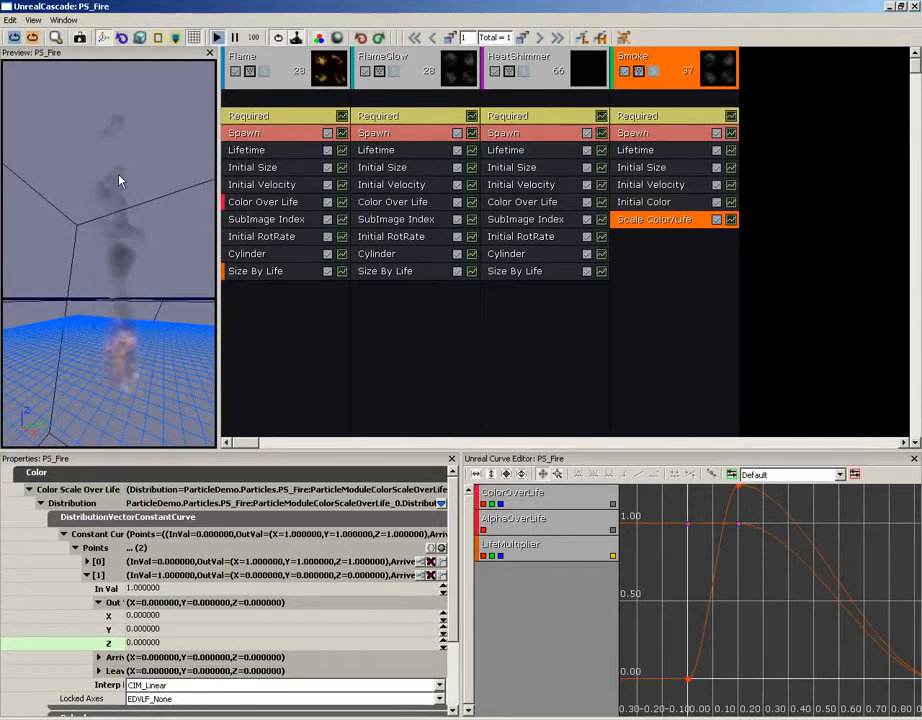
Set the preview background color to black.
left_click(320, 40)
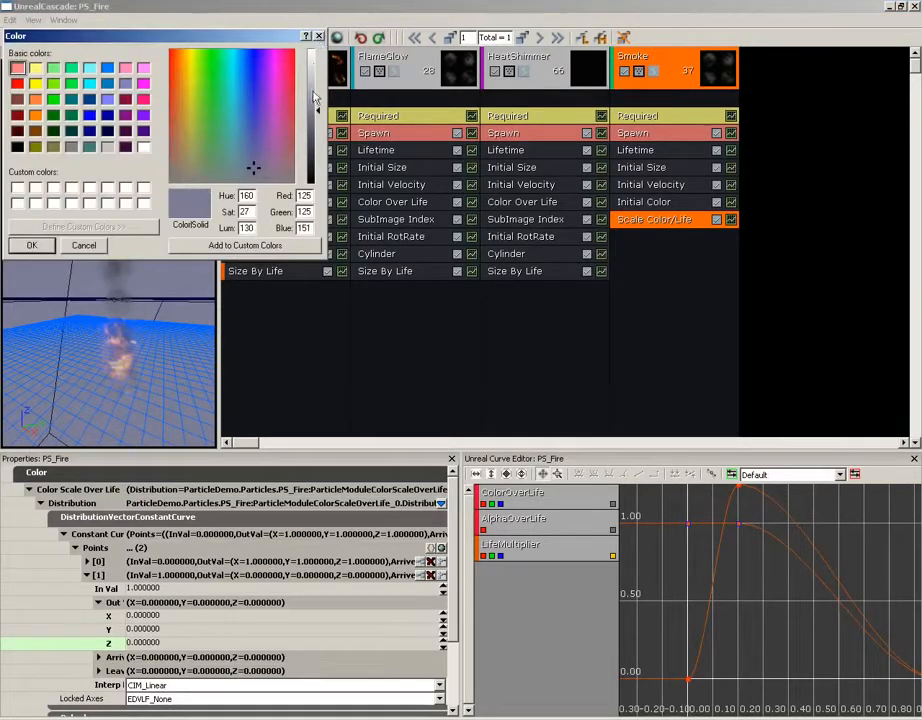
left_click_drag(314, 97, 317, 188)
left_click(32, 247)
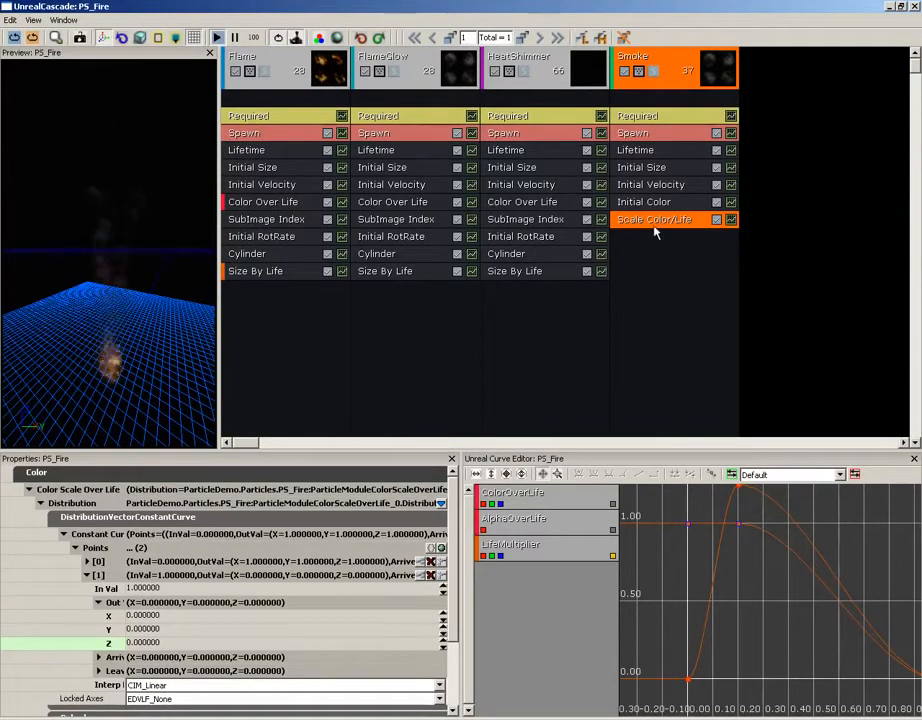
Change the Alpha Scale Over Life distribution of the Scale Color/Life module to DistributionFloatConstantCurve.
left_click(41, 504)
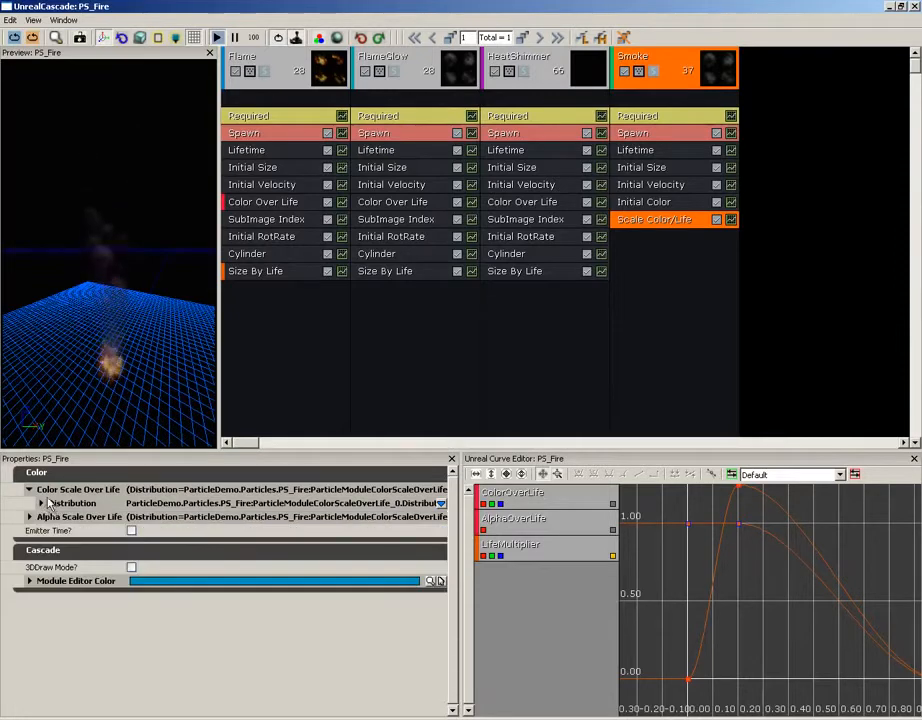
left_click(30, 517)
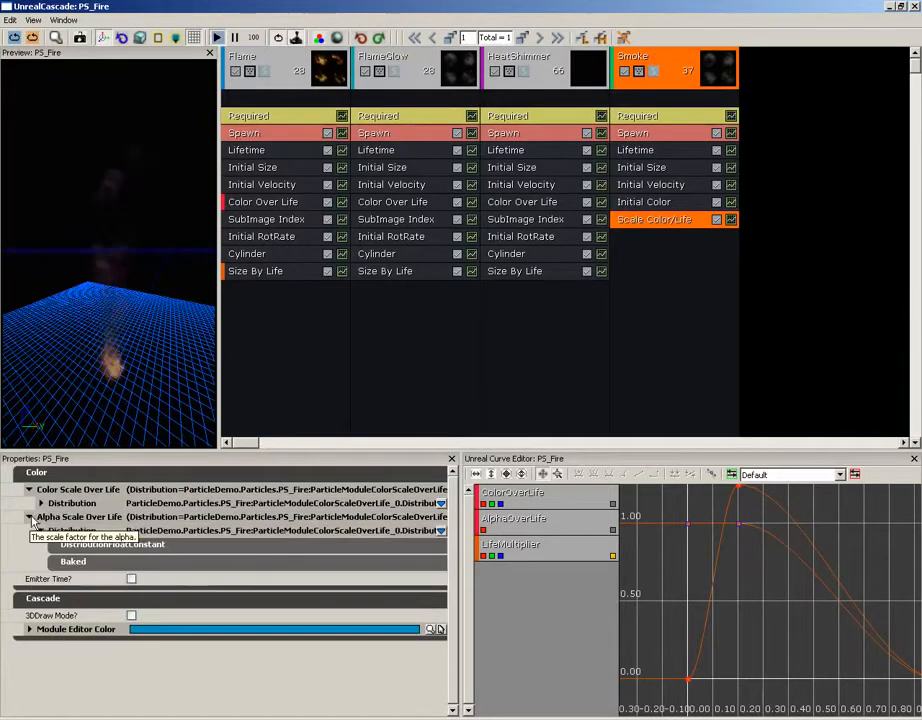
left_click(131, 546)
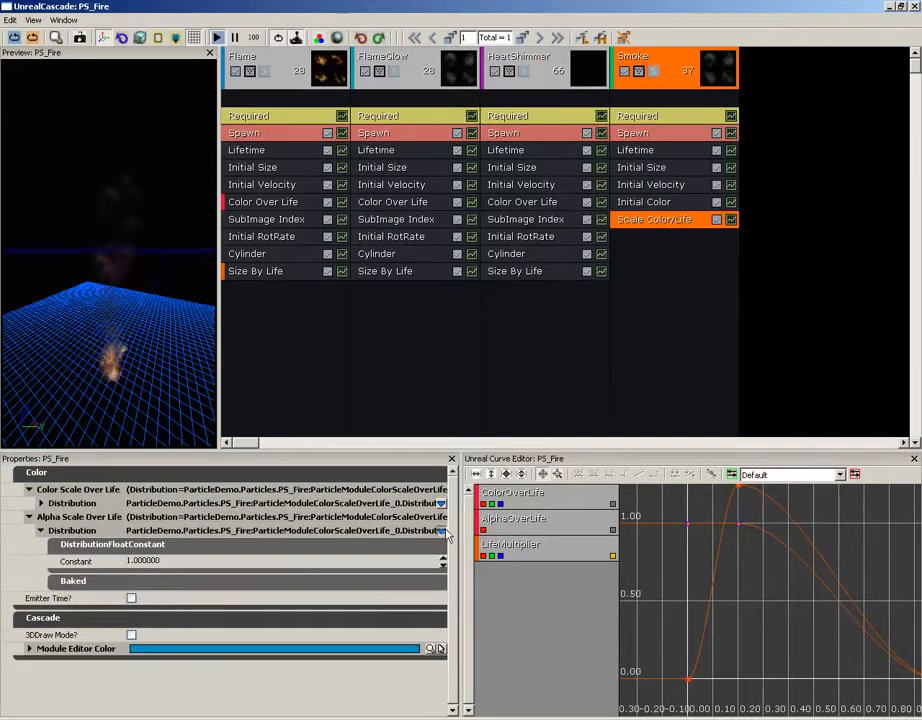
left_click(441, 531)
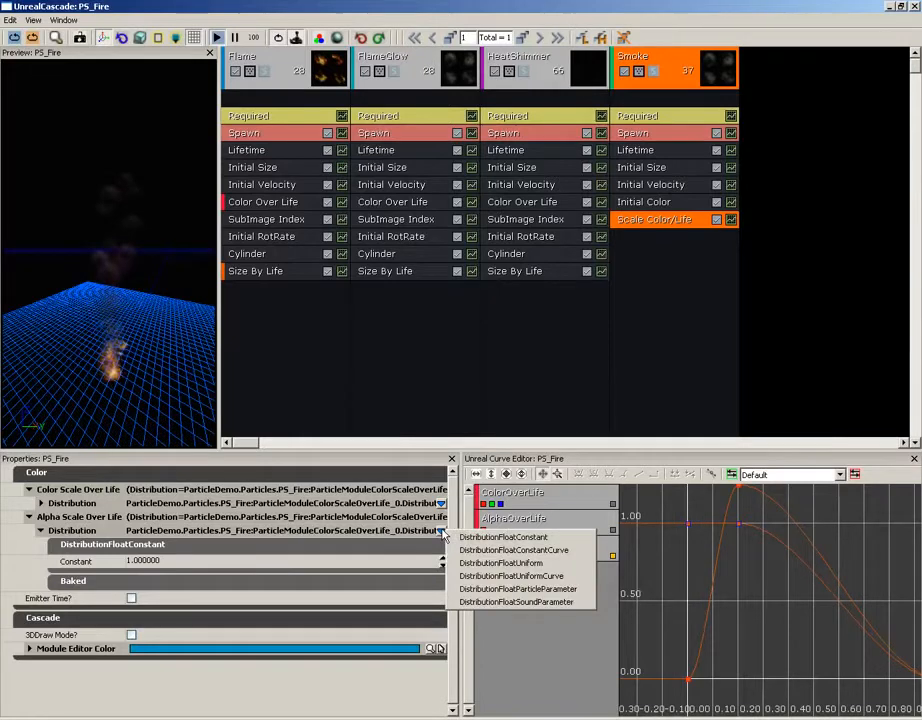
left_click(491, 550)
left_click(75, 546)
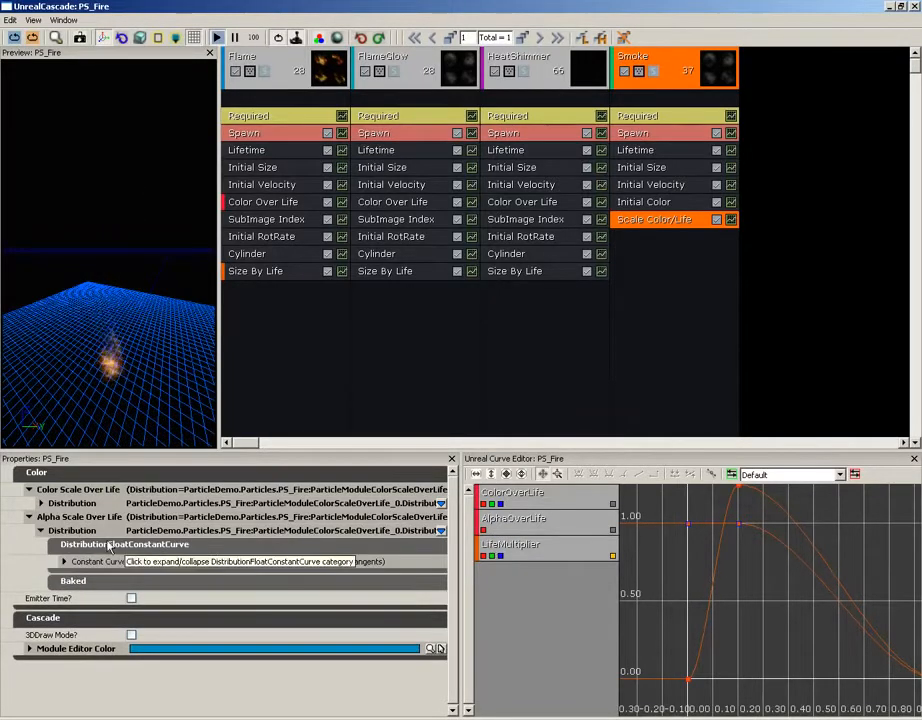
Add two points to the Alpha Scale Over Life constant curve.
left_click(106, 564)
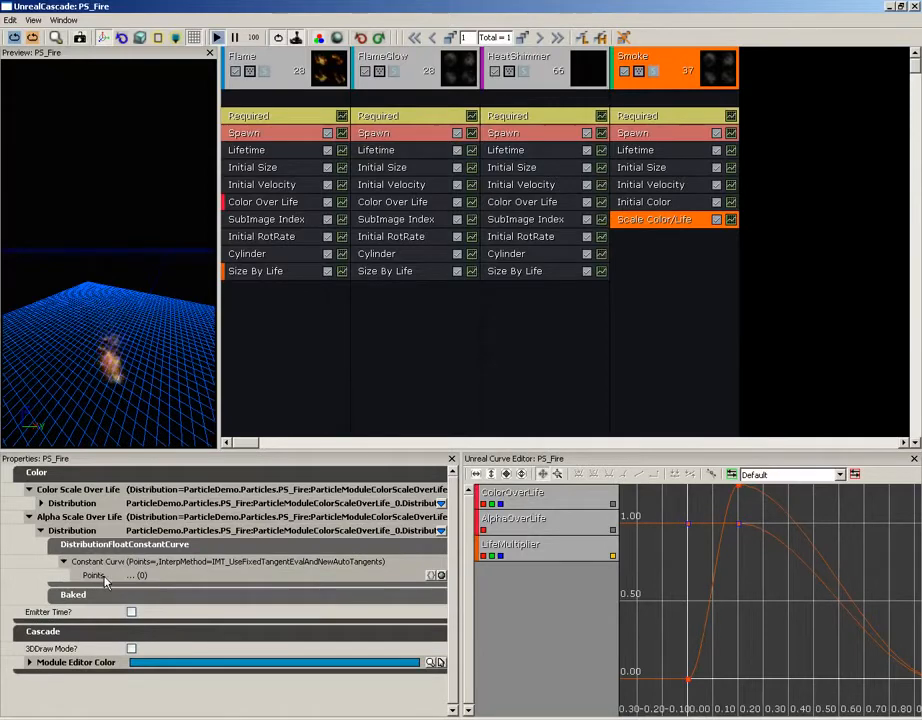
left_click_drag(120, 375, 122, 320)
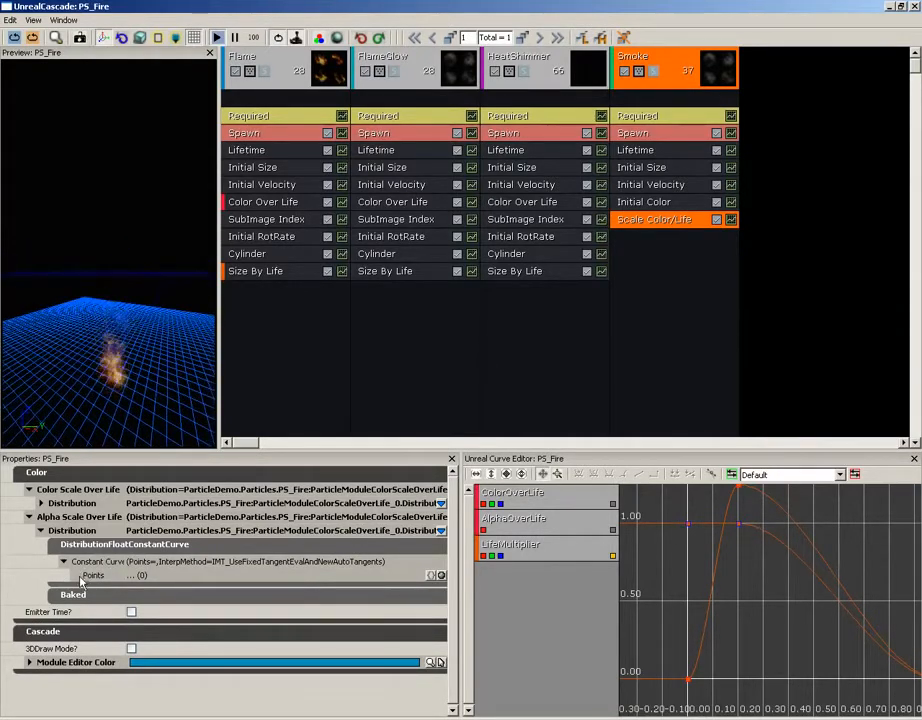
left_click(441, 577)
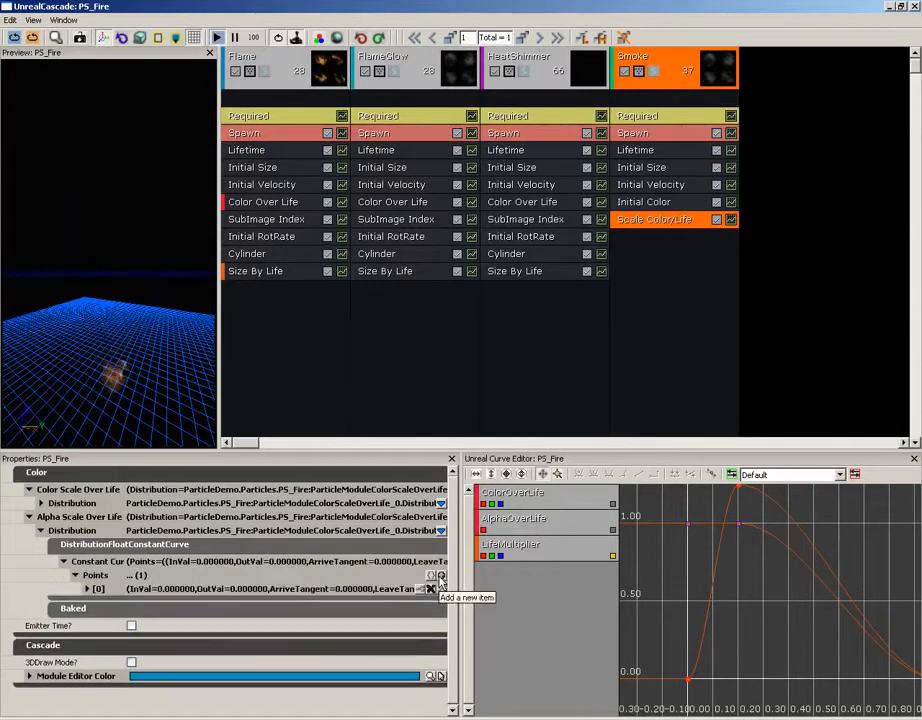
left_click(441, 577)
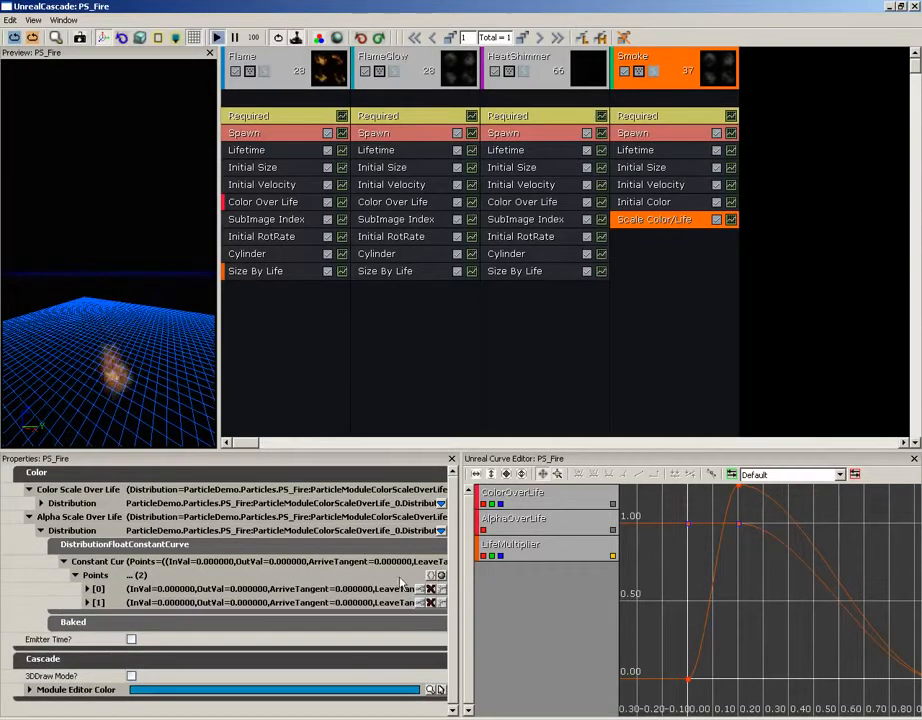
Set the alpha curve's point [0] Out Val to 1 and its point [1] In Val to 1.
left_click(88, 589)
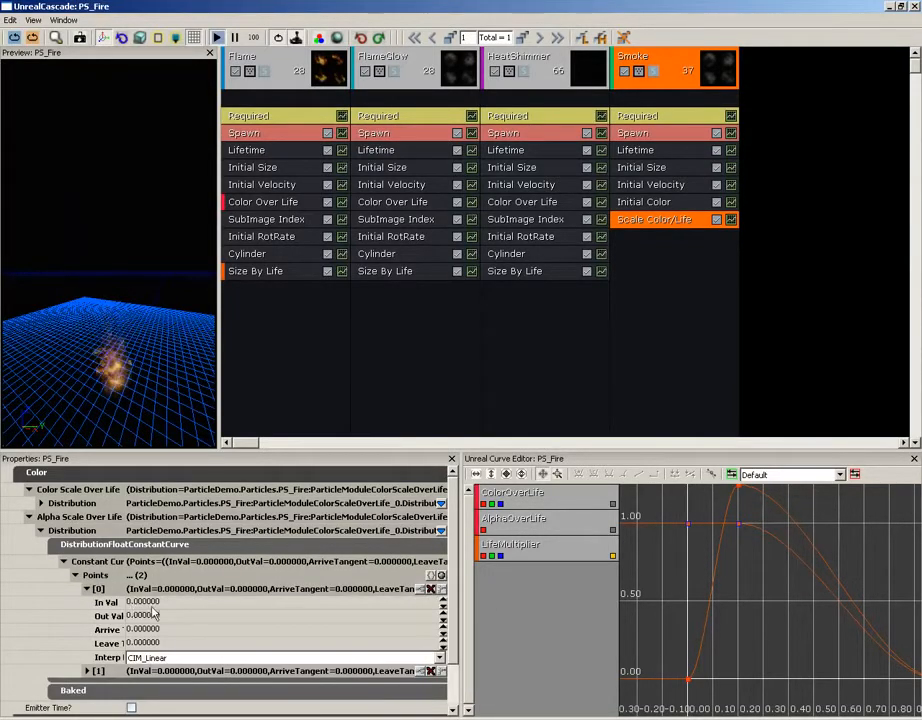
left_click(153, 618)
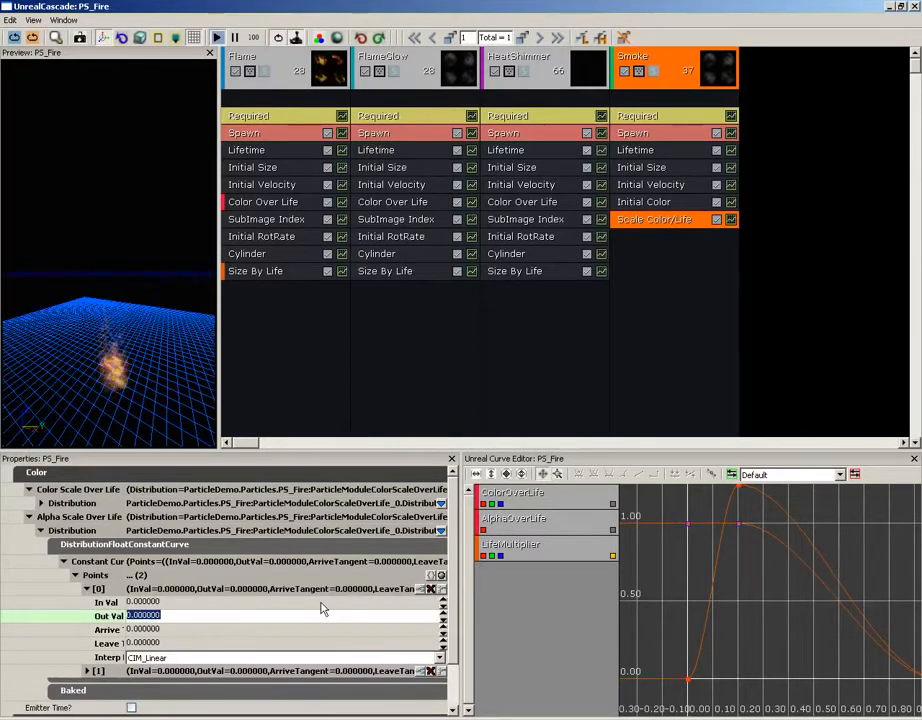
left_click(87, 589)
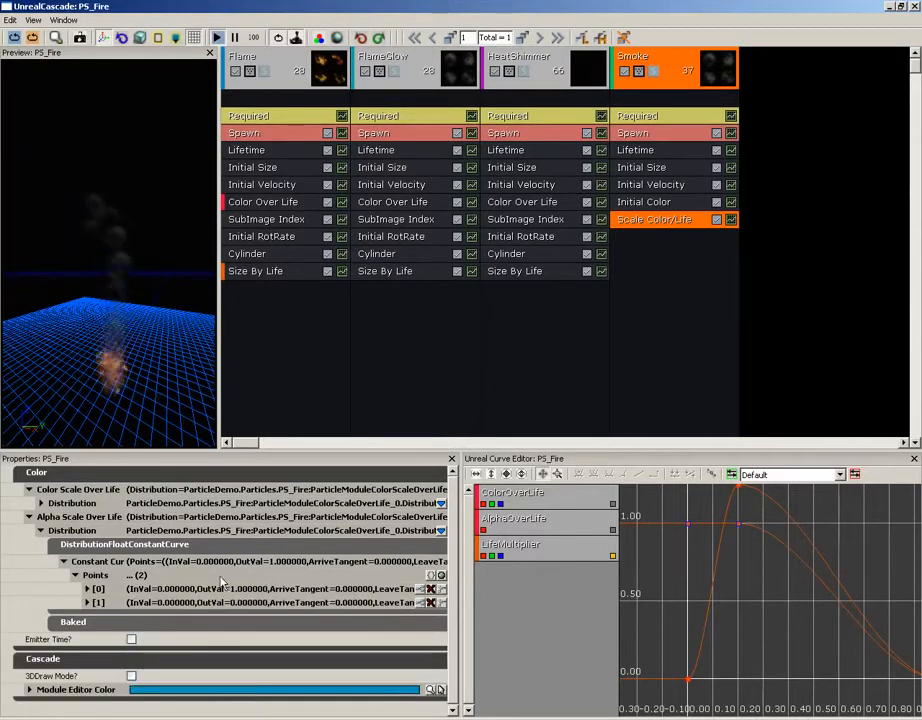
left_click(88, 603)
left_click(158, 616)
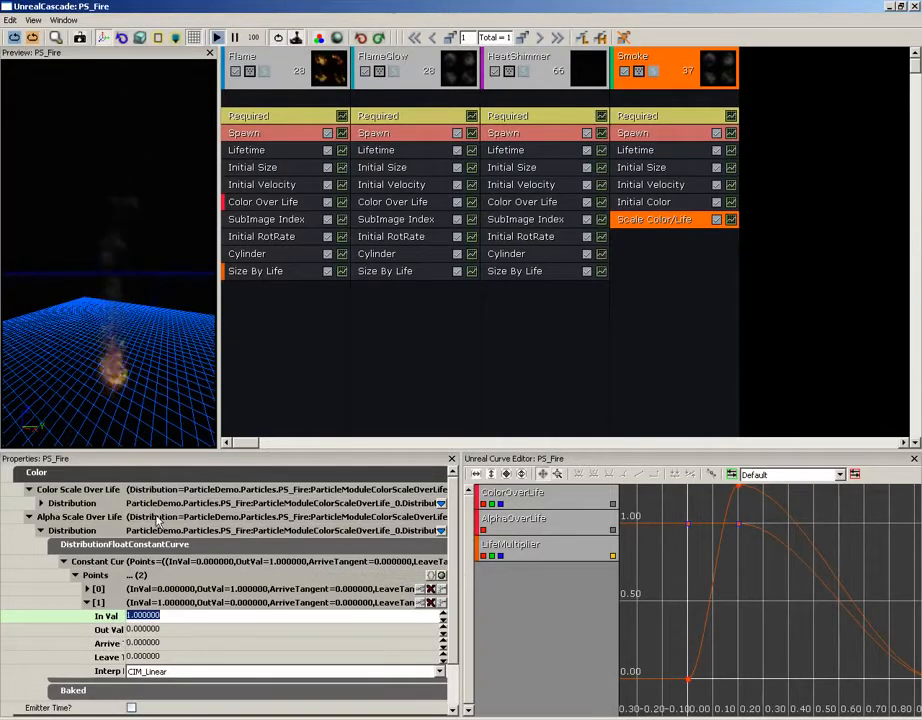
Inspect the fading smoke against a mid-grey preview background of RGB 129, 129, 129, and restore the background to black.
left_click_drag(142, 372, 144, 298)
left_click(319, 38)
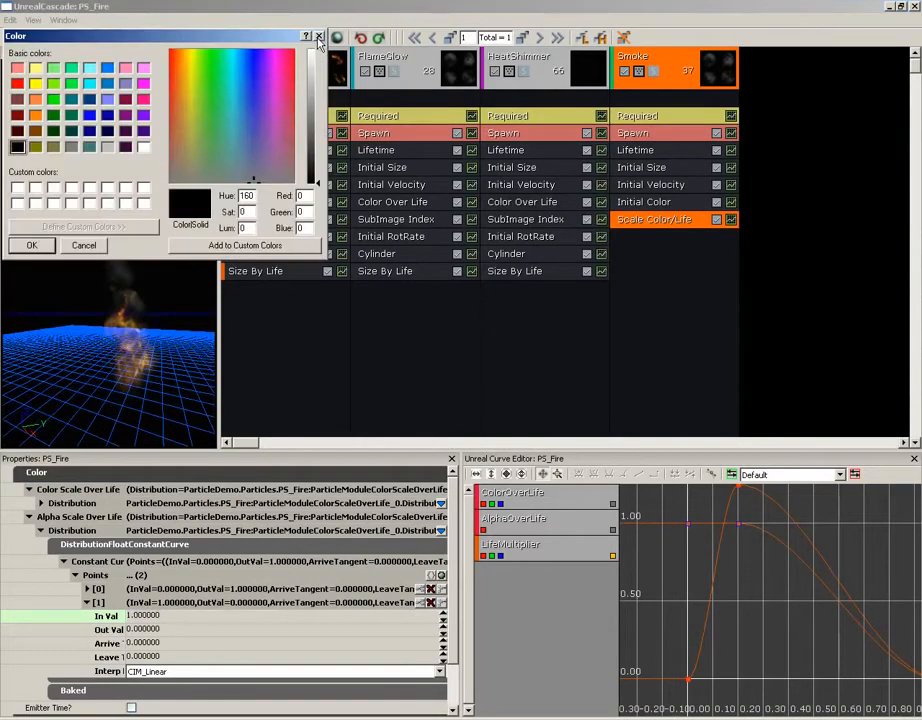
left_click(309, 130)
left_click(31, 245)
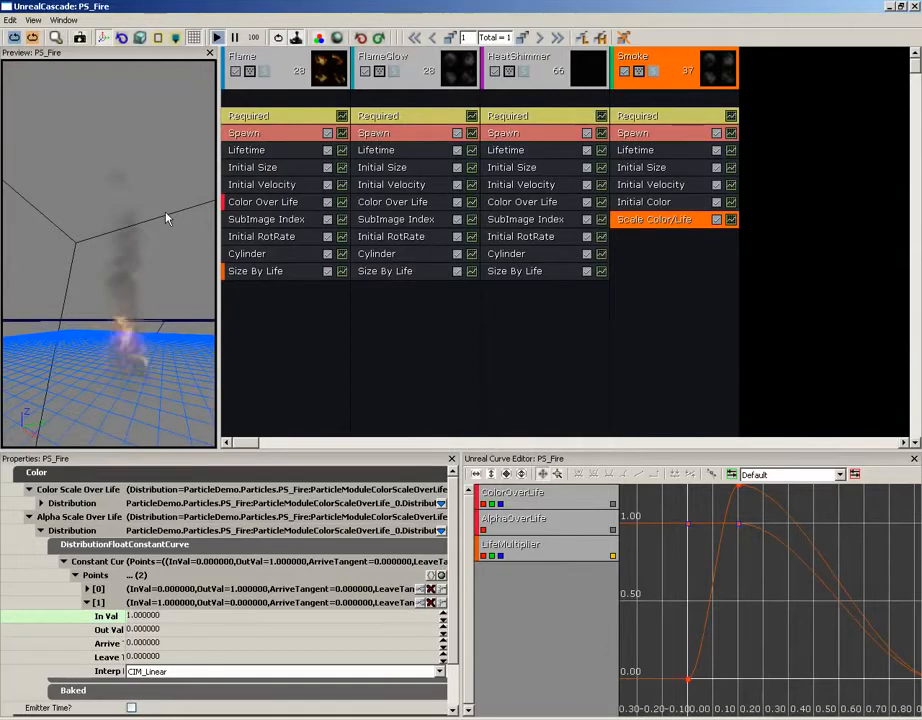
left_click(319, 38)
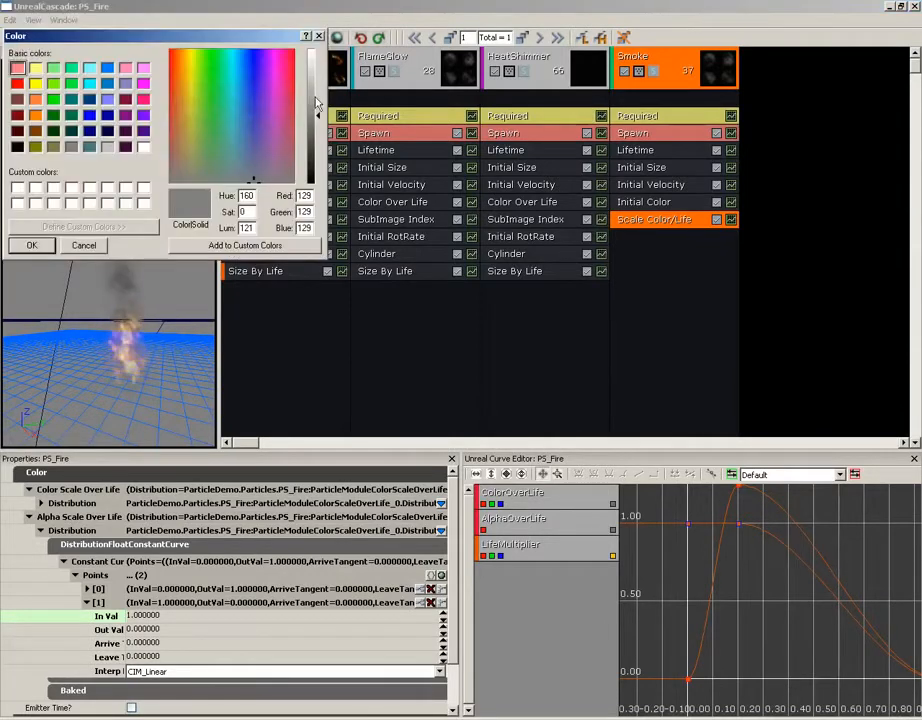
left_click_drag(317, 120, 317, 190)
left_click(42, 247)
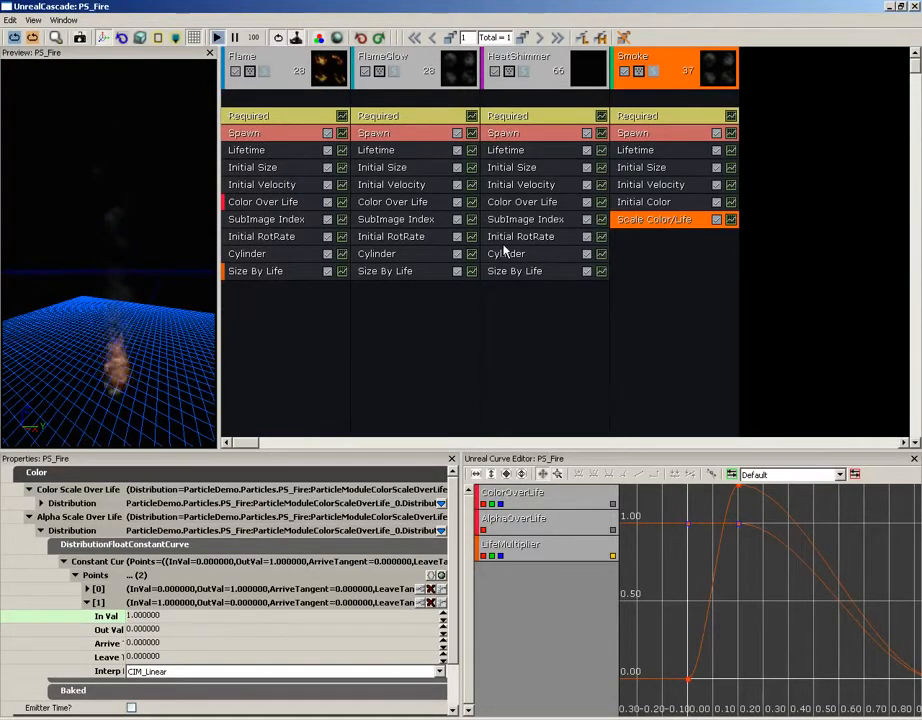
Add a Size By Life module to the Smoke emitter.
mouse_move(142, 310)
left_mouse_down()
mouse_move(154, 288)
mouse_move(135, 307)
left_mouse_up()
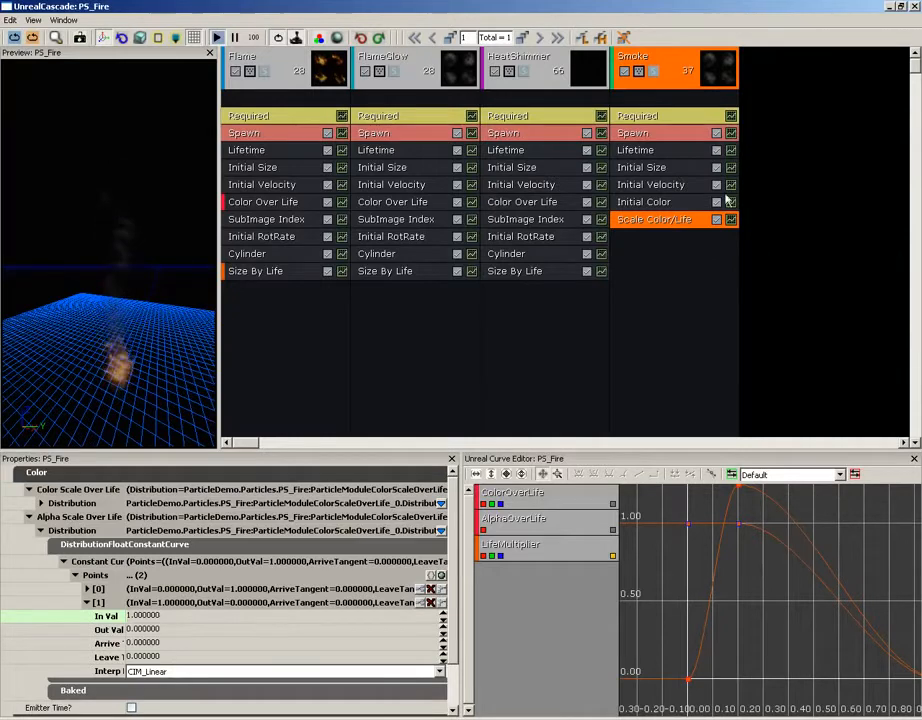
right_click(633, 255)
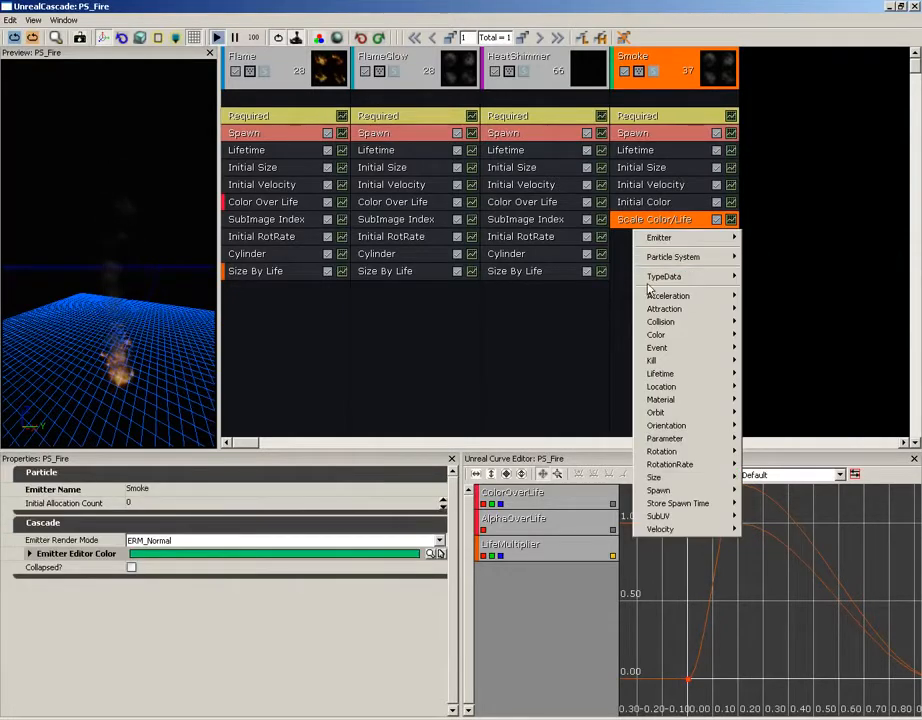
mouse_move(651, 479)
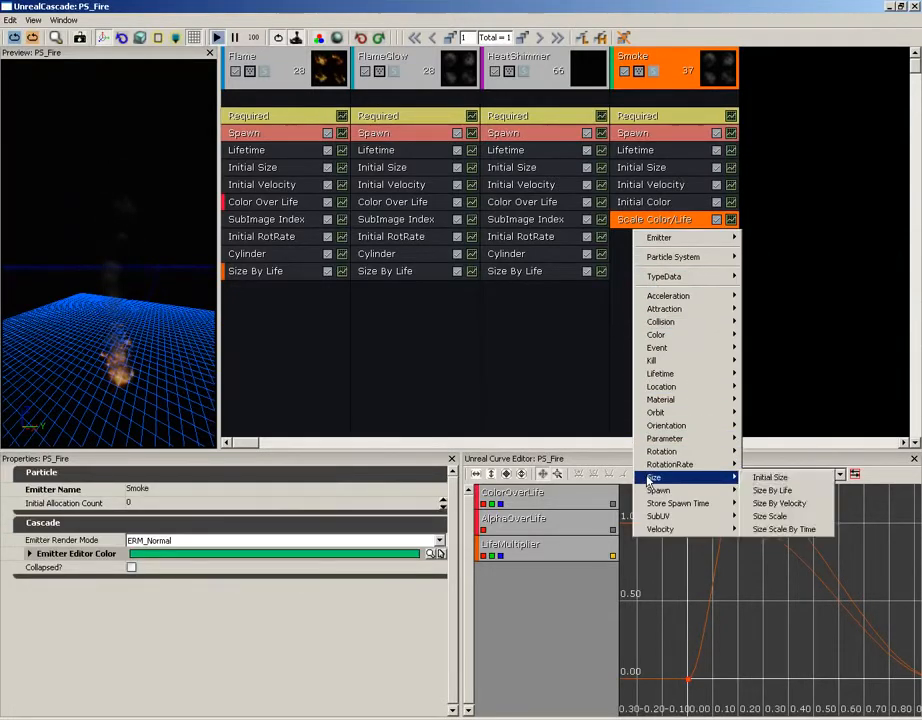
left_click(786, 492)
In the Smoke emitter's Size By Life module, set the Out Val X of Life Multiplier curve point [0] to 0.
left_click(633, 241)
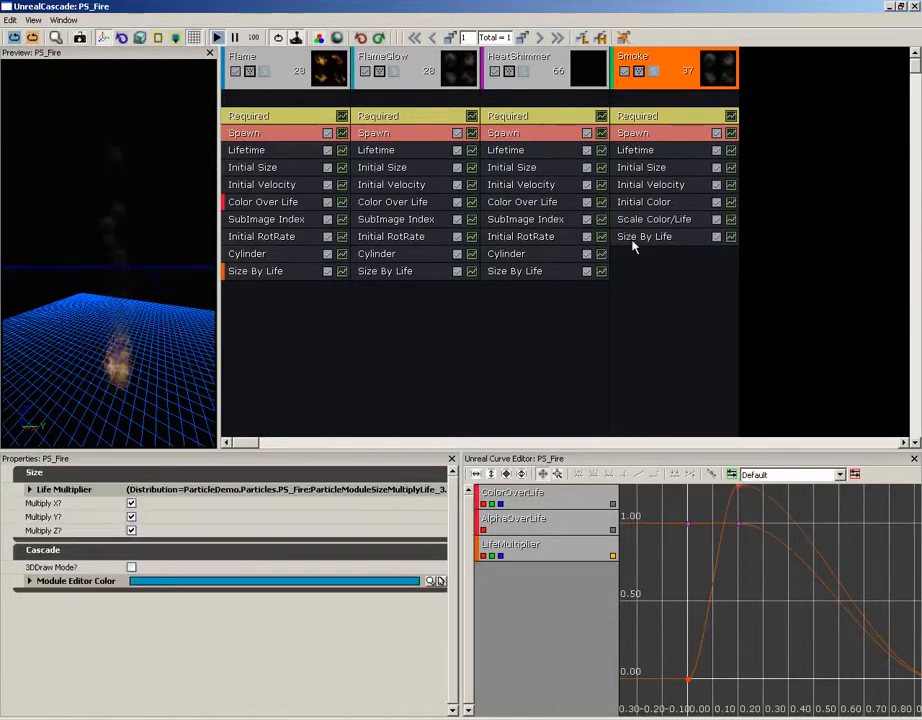
left_click(46, 491)
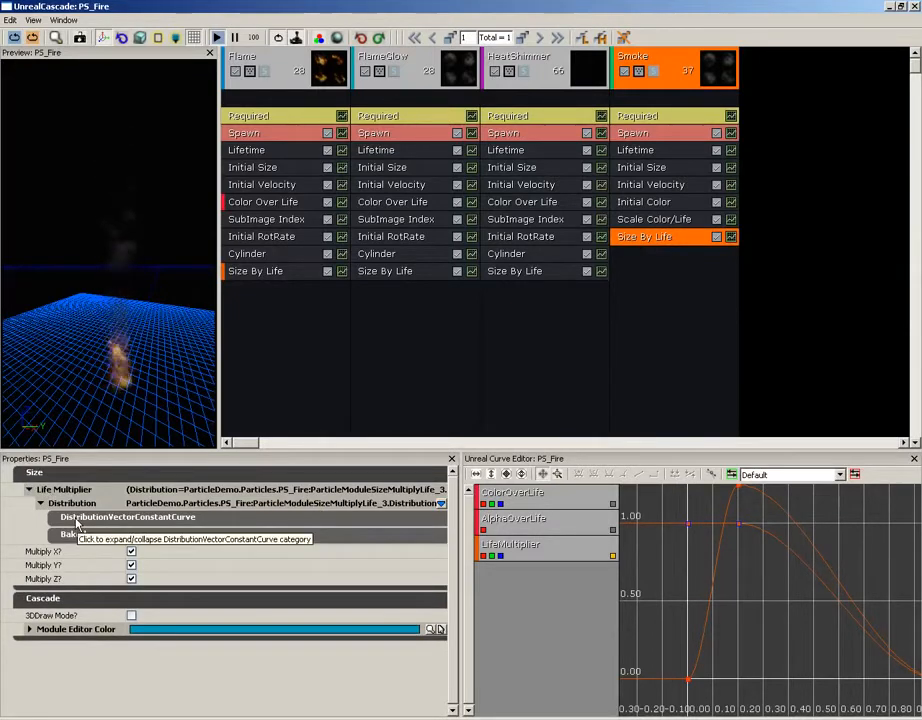
left_click(76, 522)
left_click(64, 534)
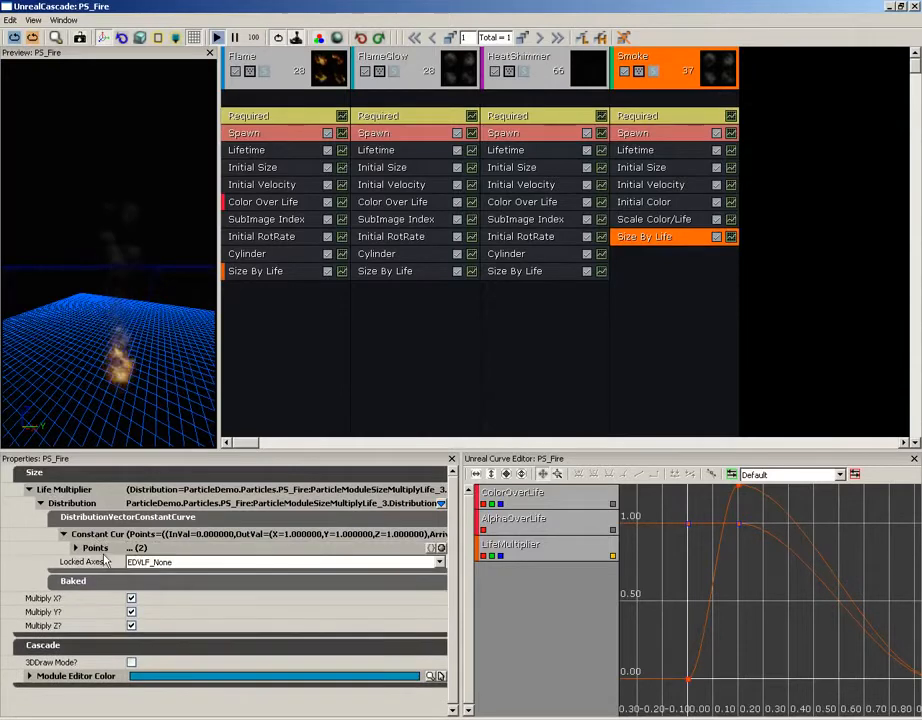
left_click(103, 548)
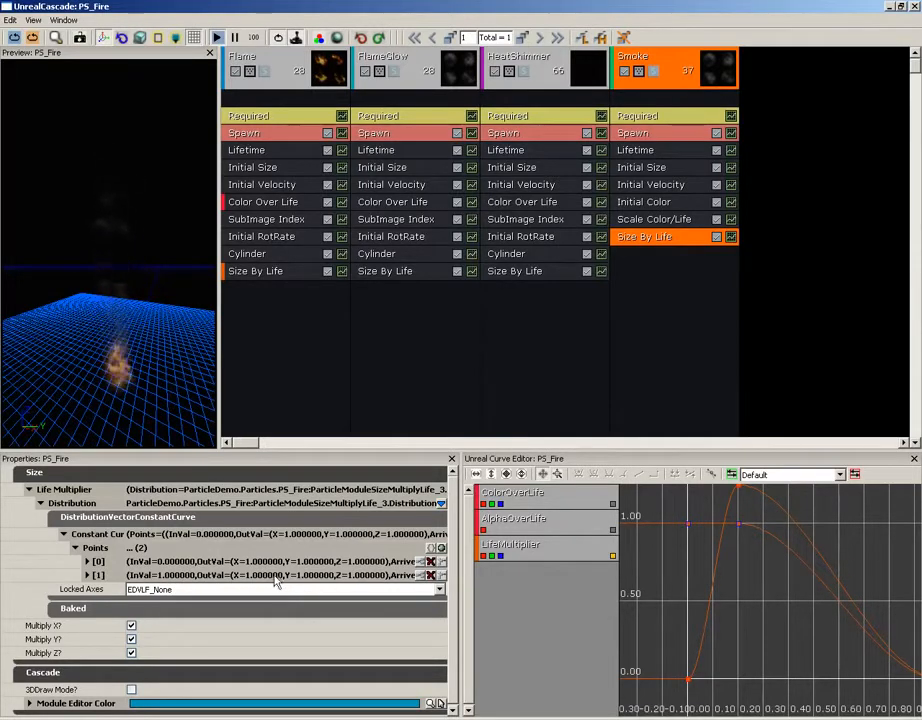
left_click(88, 576)
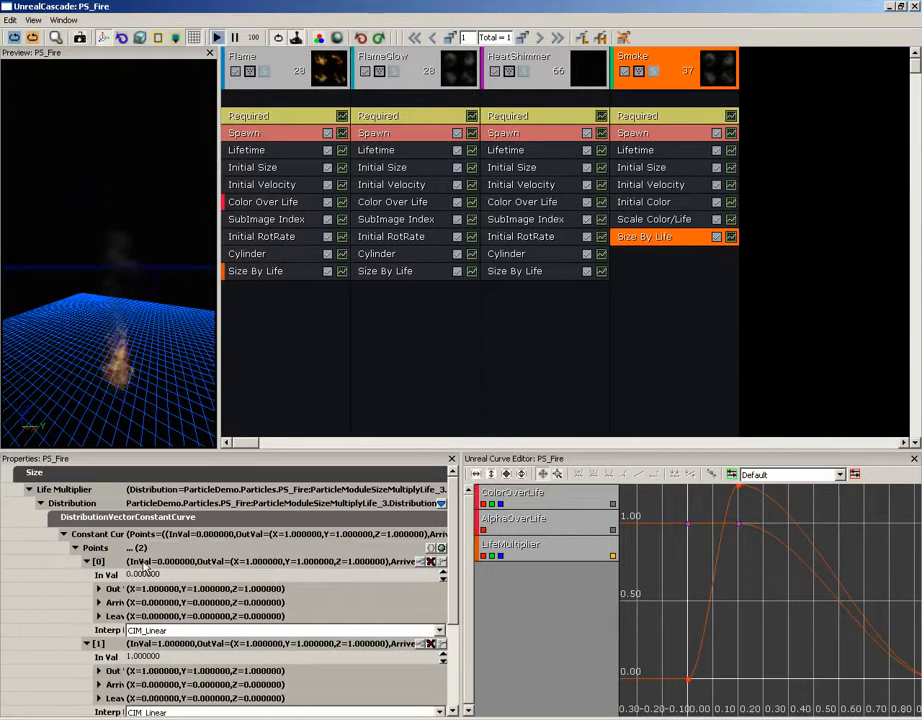
left_click(111, 592)
left_click(166, 602)
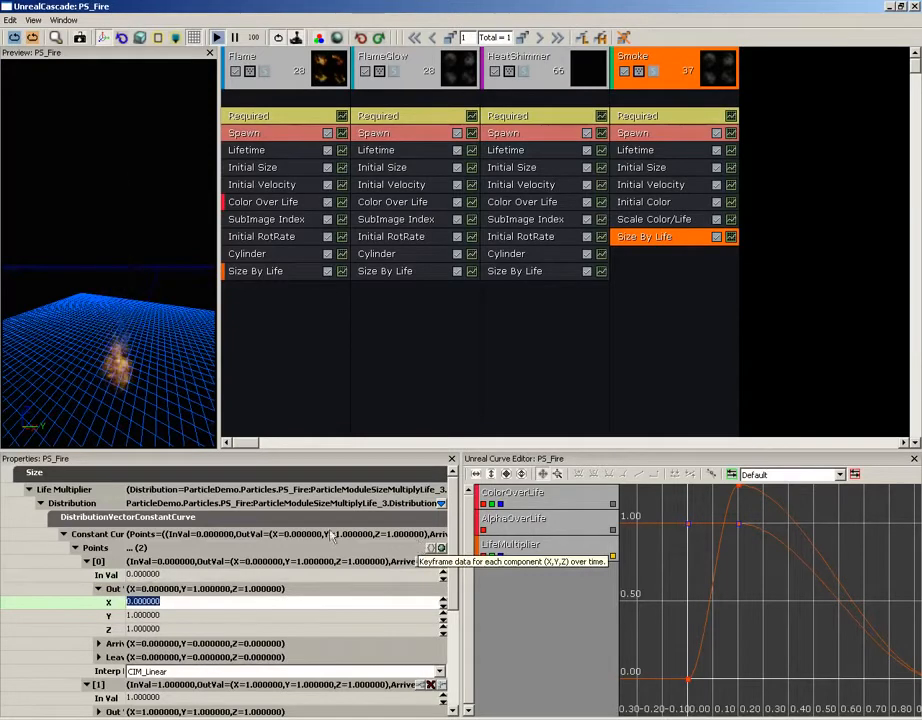
left_click(99, 589)
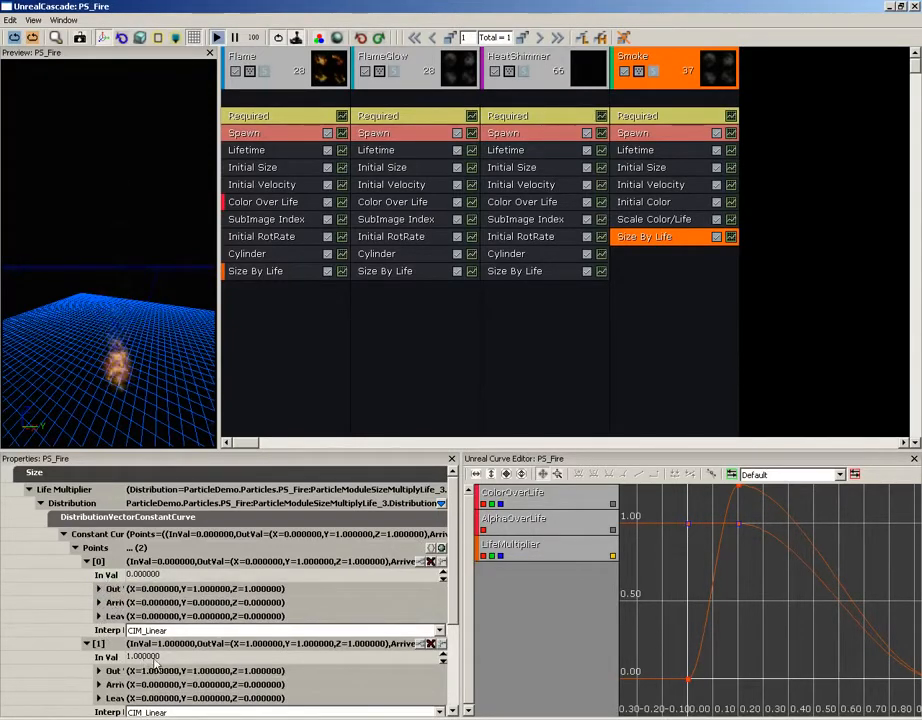
Set the Life Multiplier curve's point [1] In Val to 0.33 and its Out Val X to 2.5.
scroll(452, 563, "down", 3)
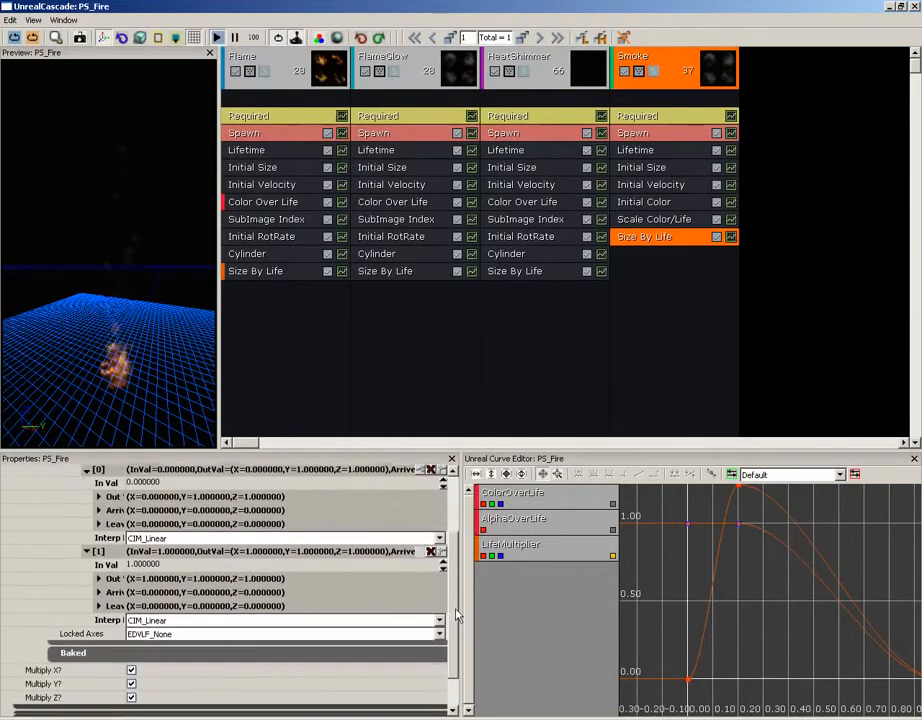
left_click(153, 560)
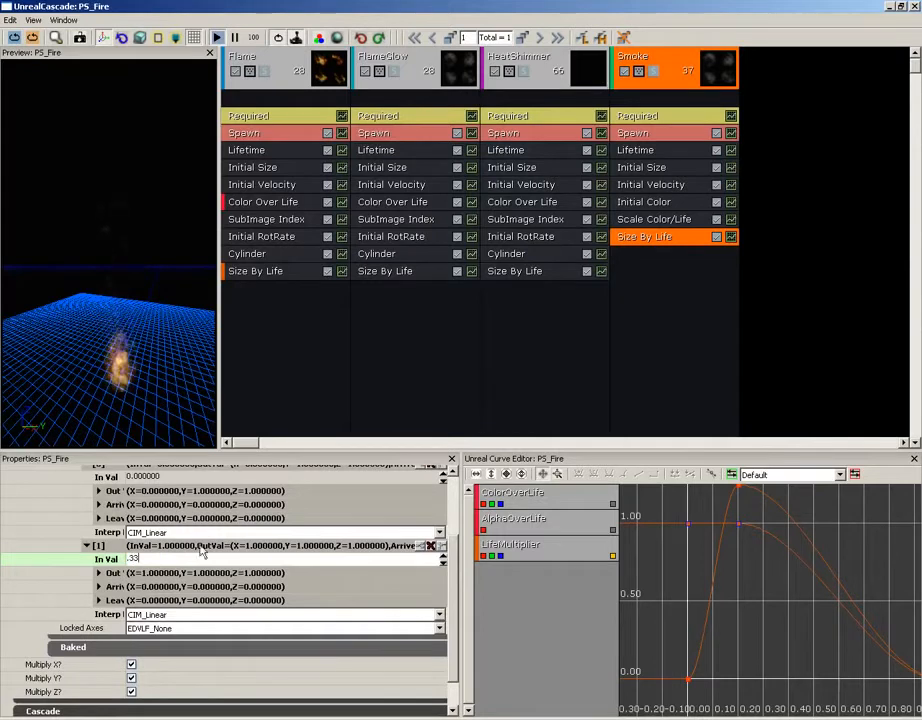
left_click(99, 573)
left_click(156, 587)
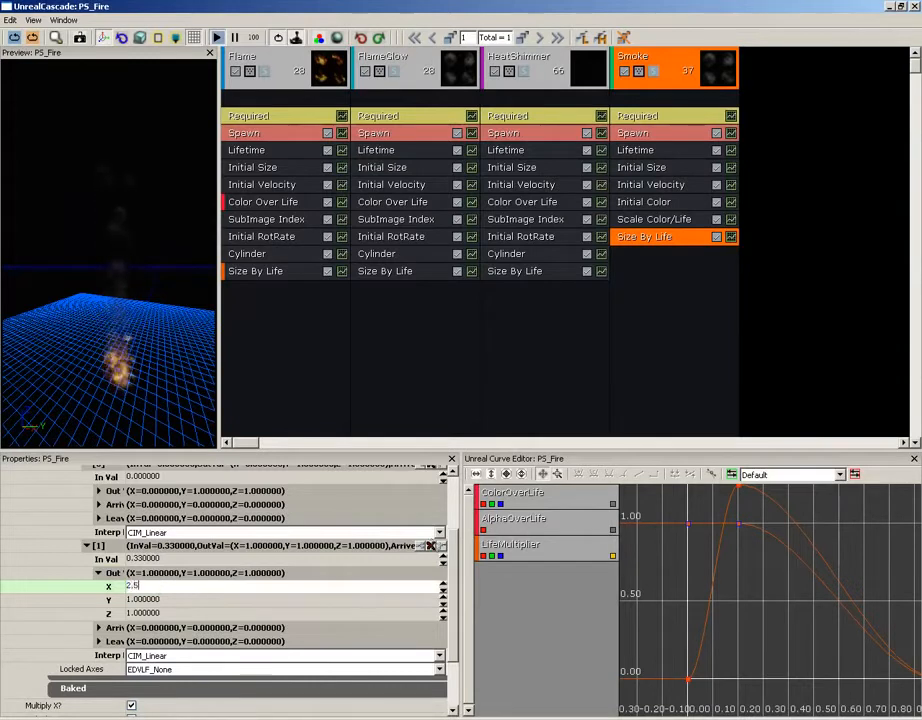
key("Return")
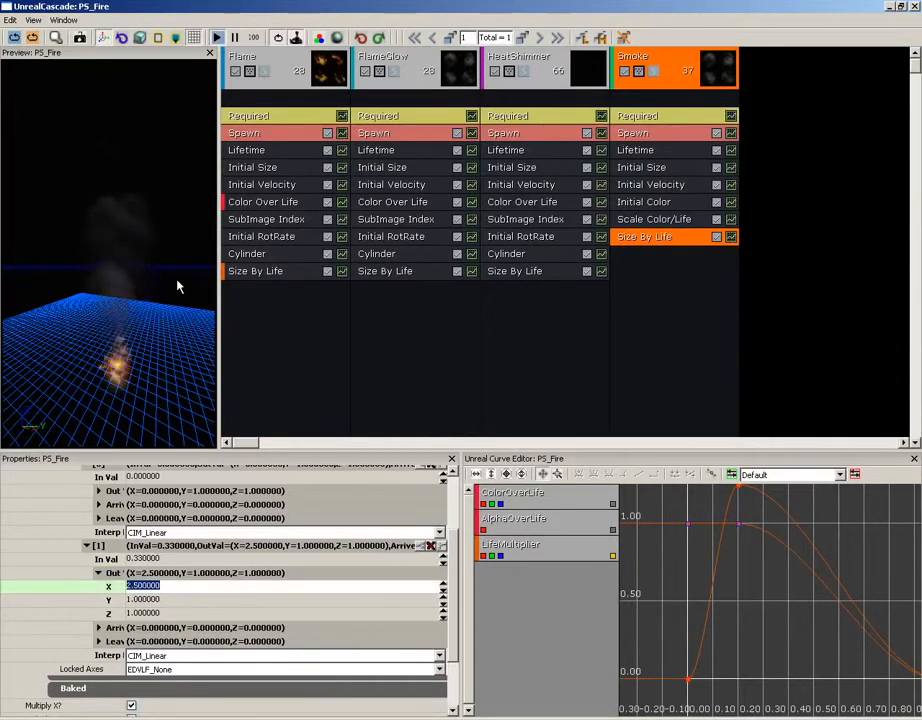
left_click_drag(144, 305, 148, 274)
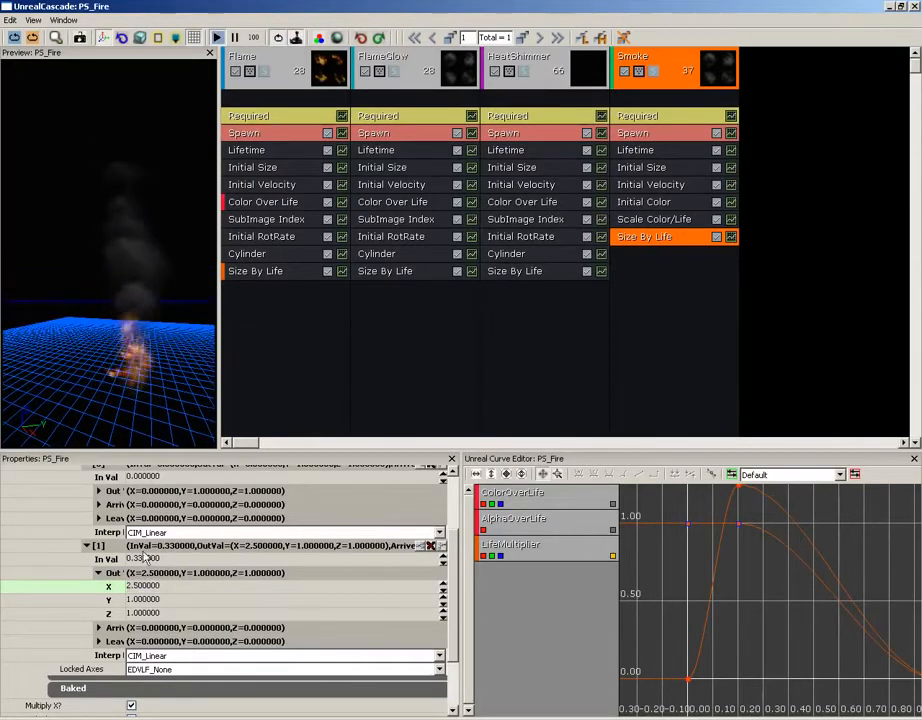
Add a third point to the Life Multiplier constant curve of the Smoke emitter's Size By Life module.
scroll(455, 548, "up", 1)
scroll(455, 548, "up", 1)
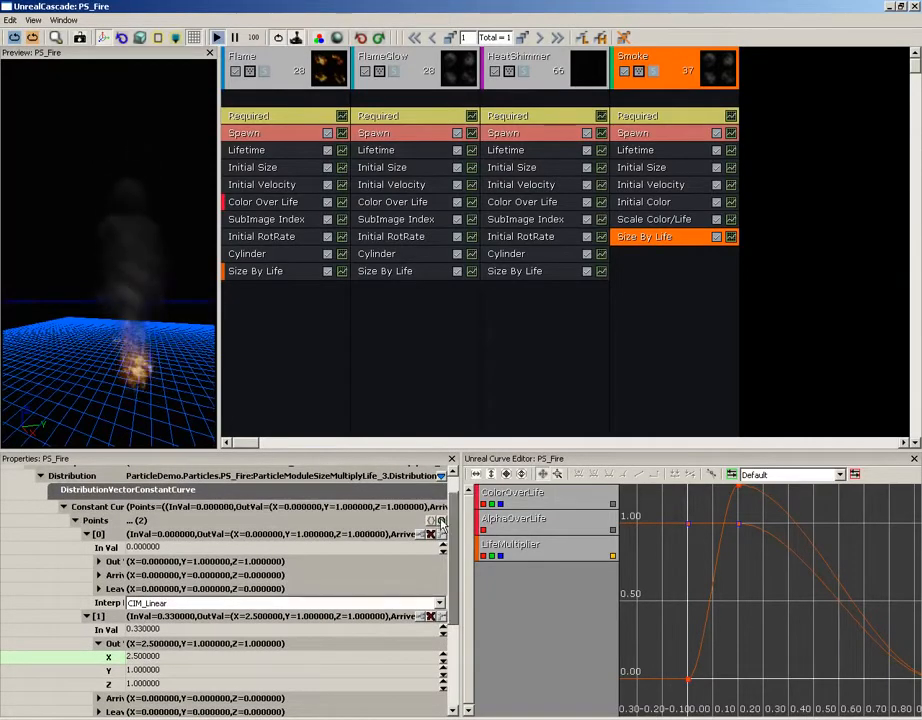
left_click(440, 521)
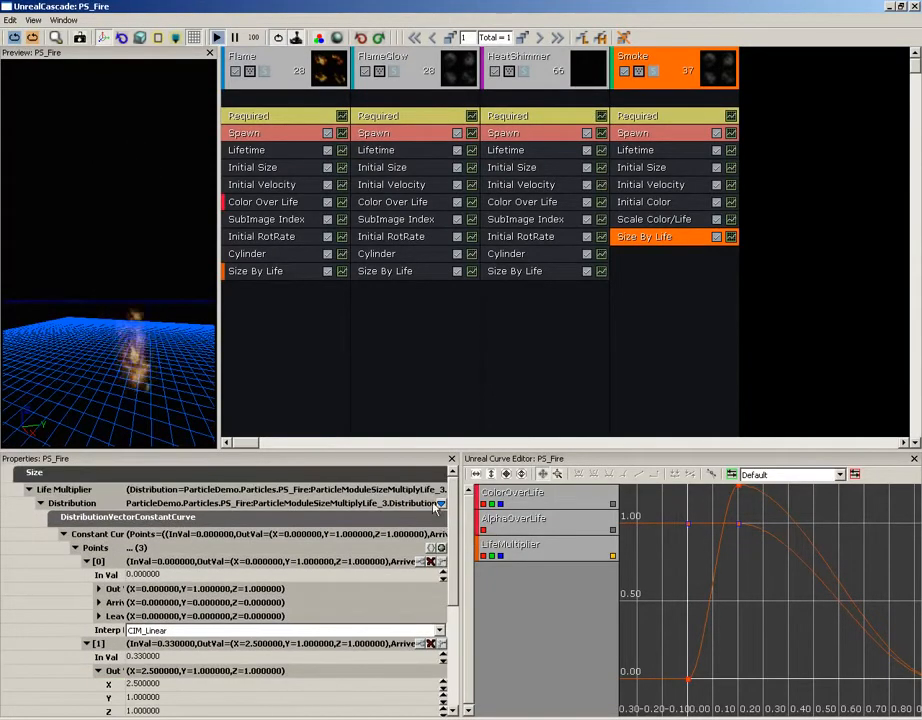
Set the Life Multiplier curve's point [2] In Val to 1 and Out Val X to 8, and check the smoke in the preview.
scroll(453, 530, "down", 4)
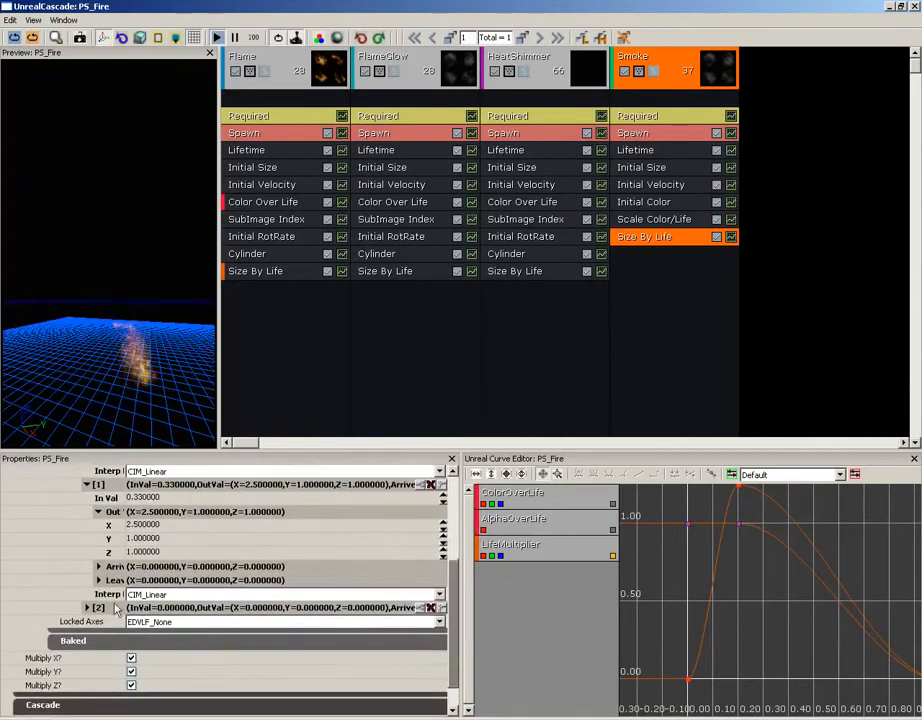
left_click(87, 608)
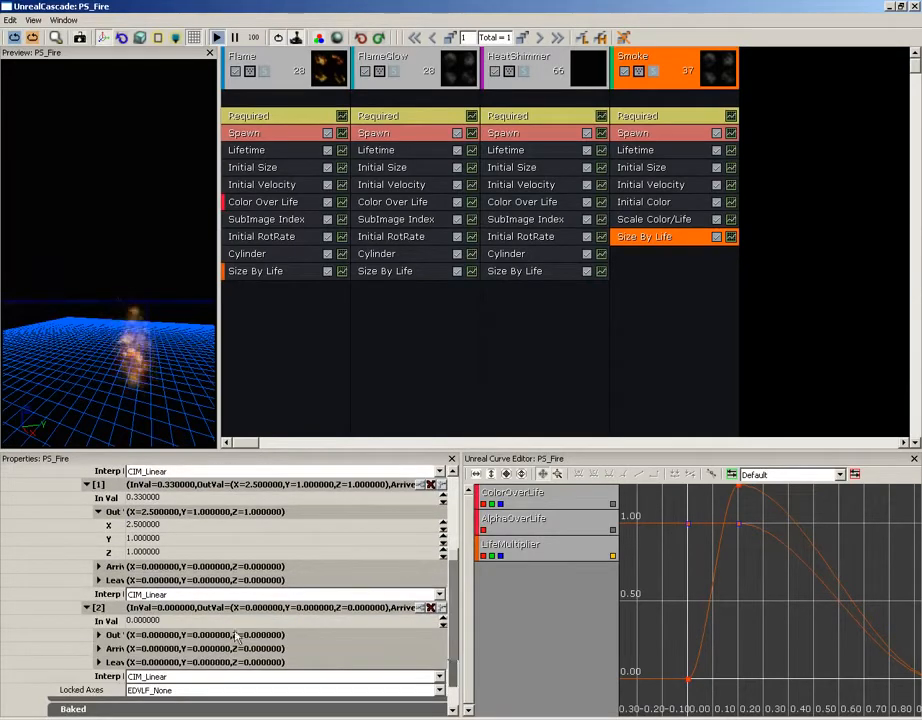
left_click(166, 621)
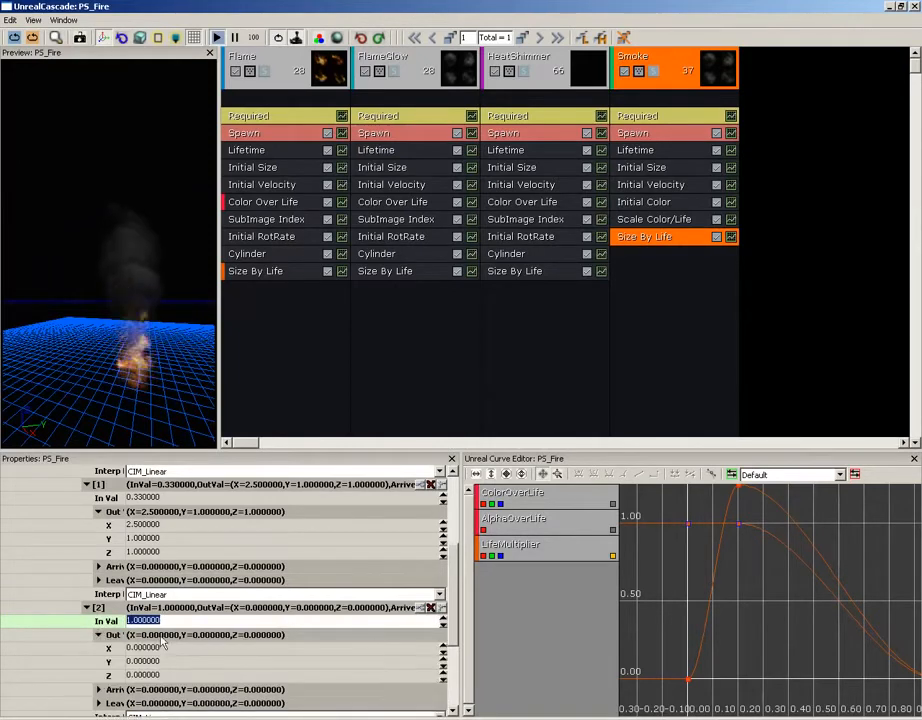
left_click(98, 635)
type("8")
key("Return")
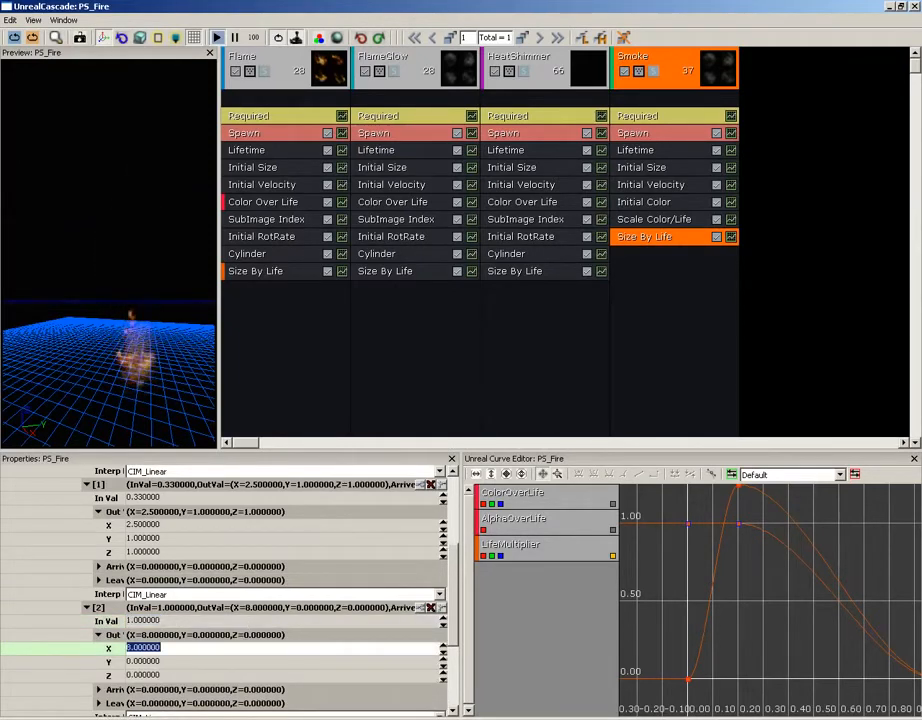
left_click_drag(130, 296, 99, 327)
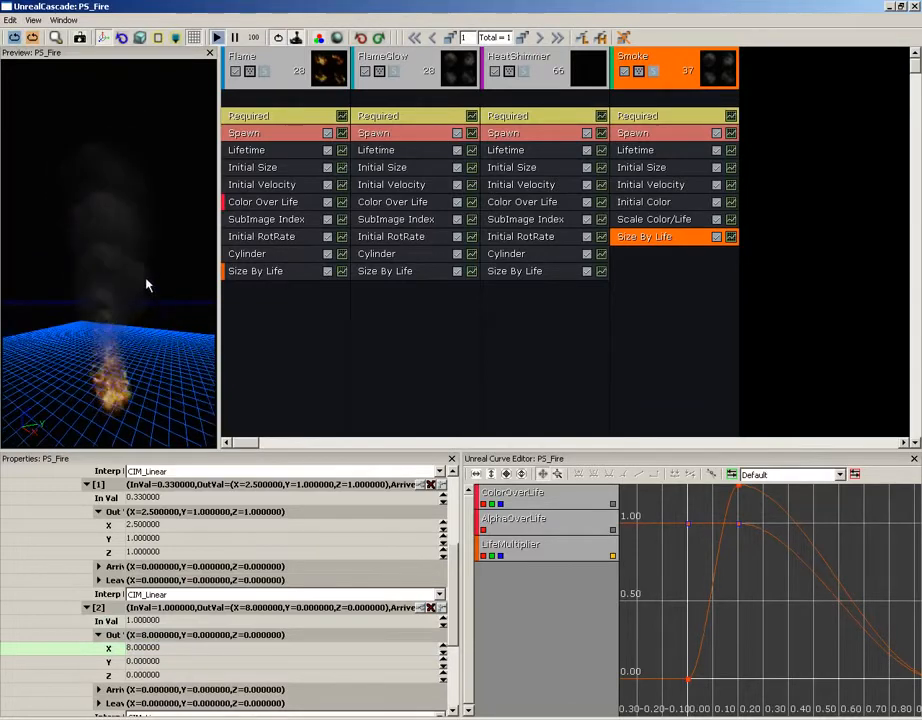
left_click_drag(146, 284, 137, 329)
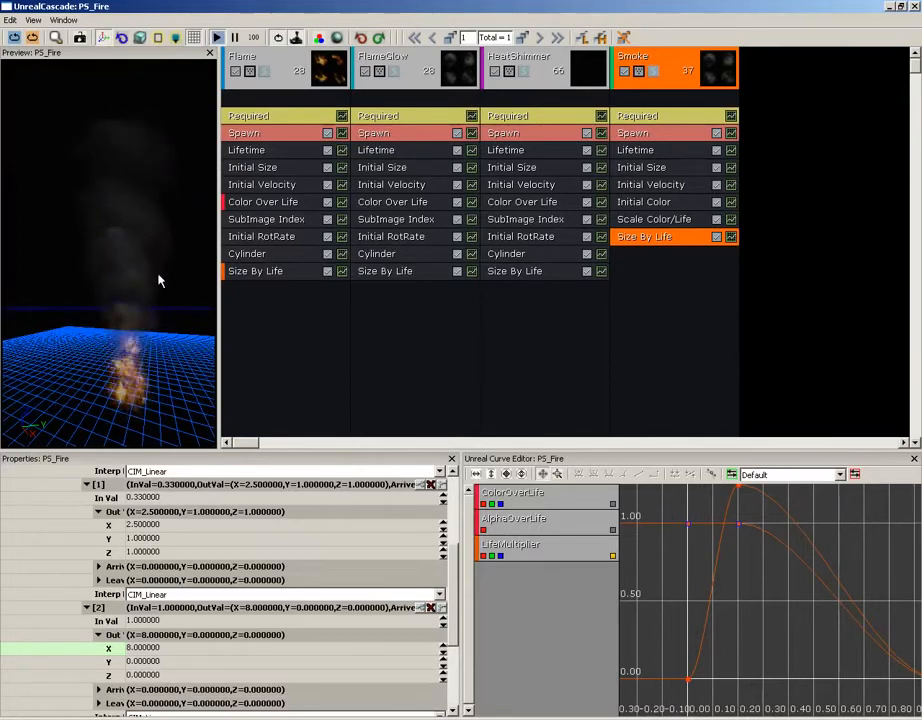
mouse_move(160, 280)
left_mouse_down()
mouse_move(162, 327)
mouse_move(148, 294)
left_mouse_up()
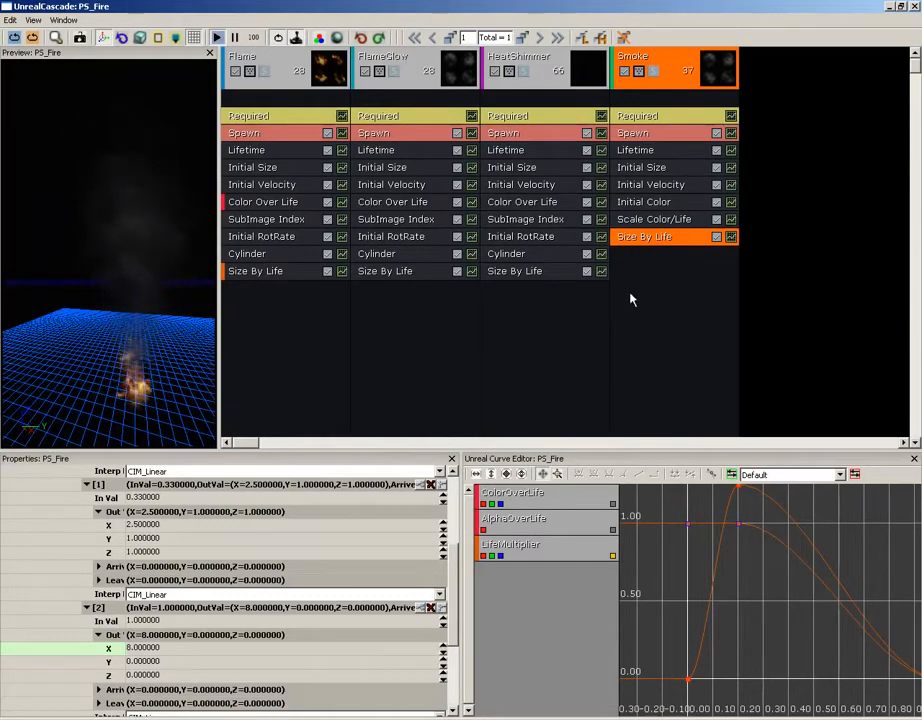
Add an Initial RotRate module to the Smoke emitter and set its Start Rotation Rate to Min -0.2 and Max 0.2.
right_click(635, 260)
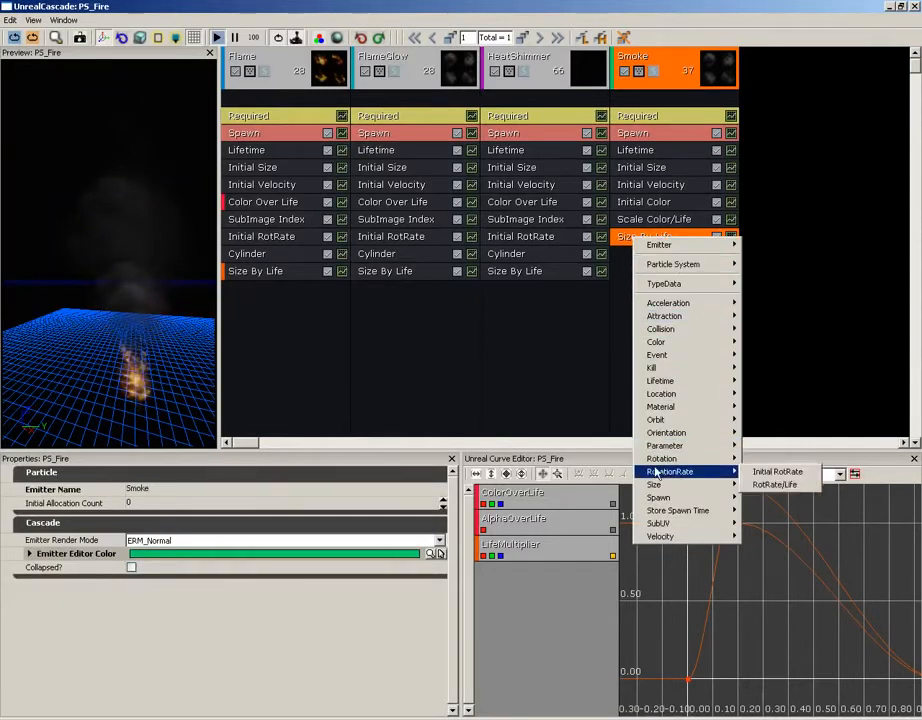
left_click(778, 472)
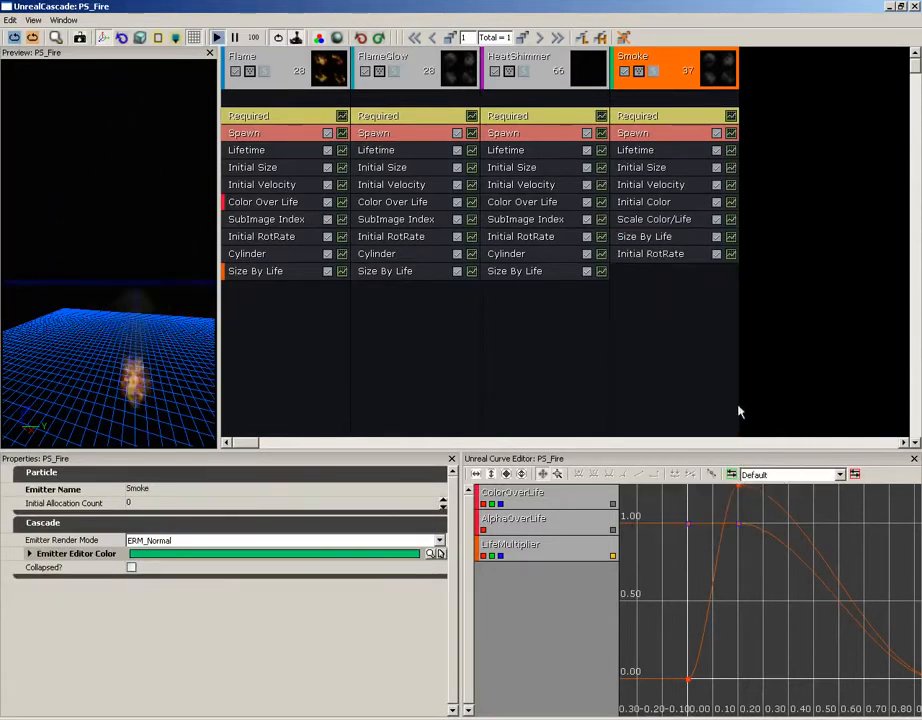
left_click(653, 255)
left_click(40, 490)
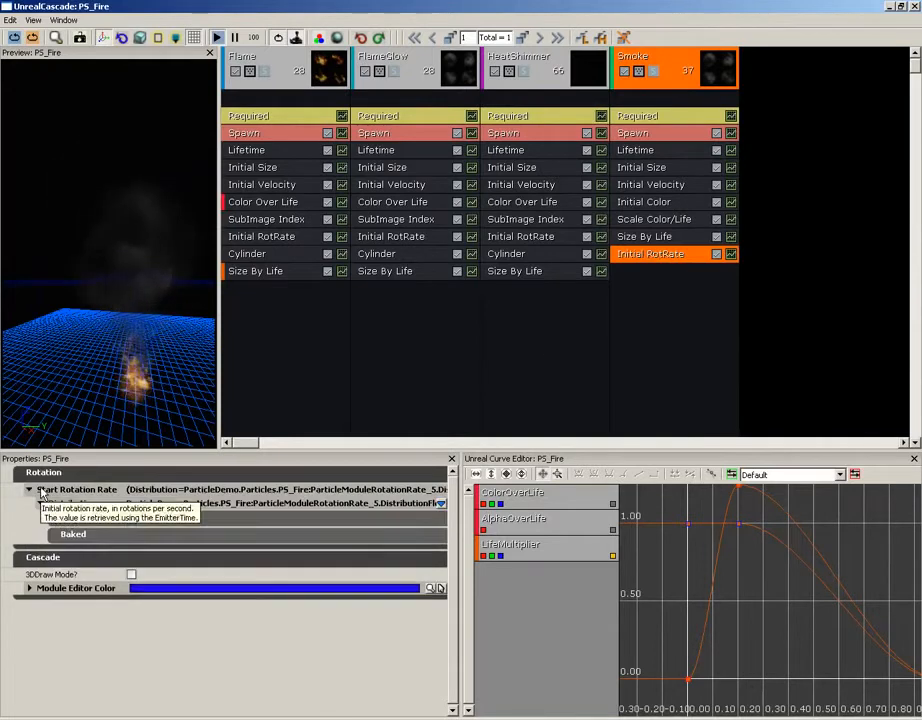
left_click(41, 503)
left_click(68, 518)
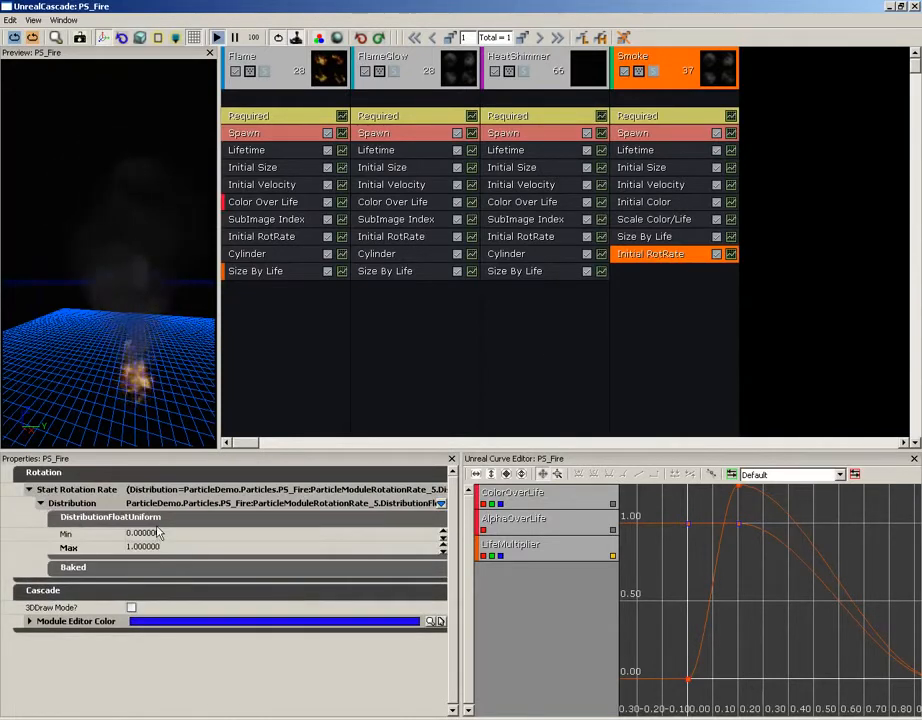
left_click(150, 534)
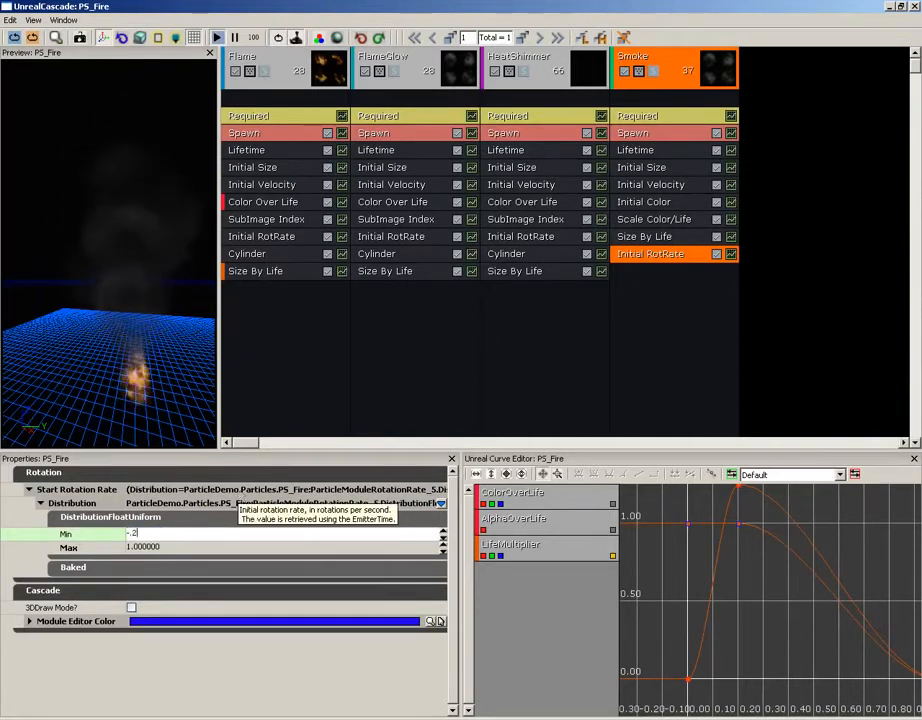
key("Tab")
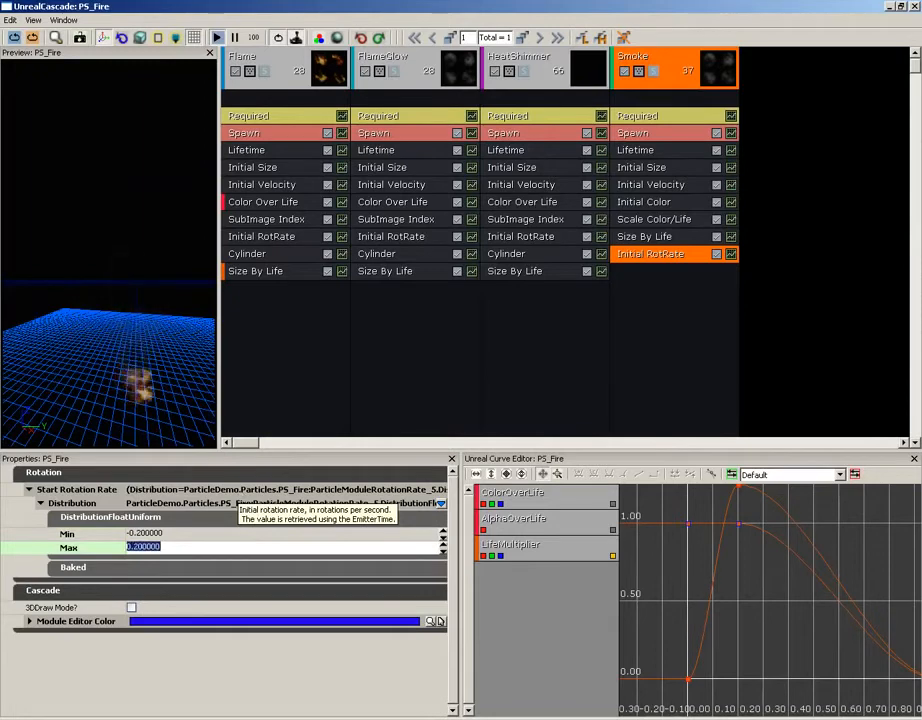
left_click_drag(157, 316, 157, 286)
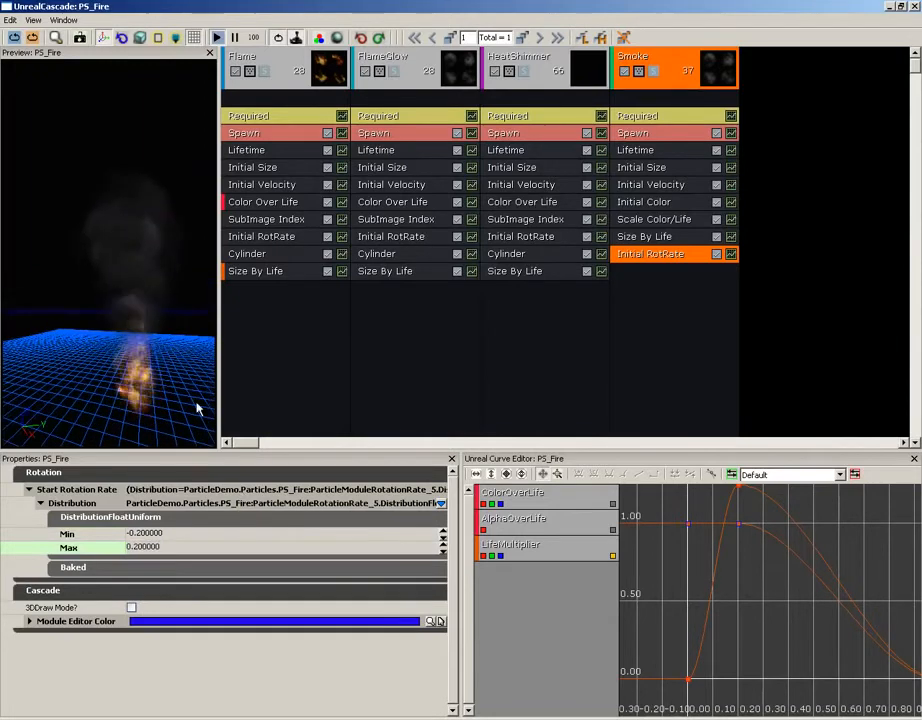
left_click_drag(197, 408, 185, 377)
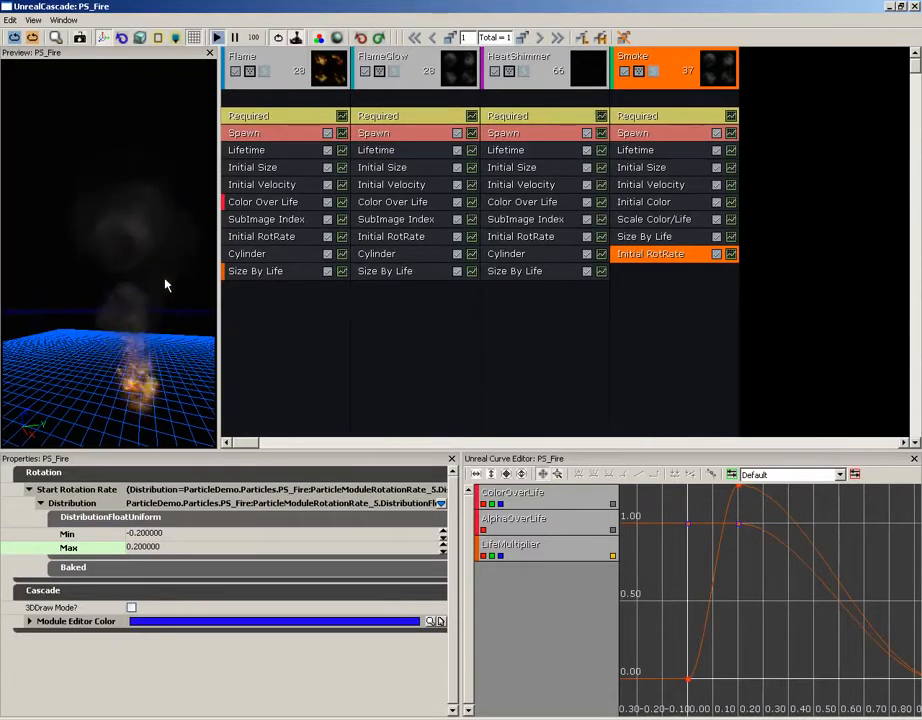
left_click_drag(165, 284, 82, 249)
Add a Cylinder location module to the Smoke emitter and enable its 3DDraw Mode.
right_click(623, 276)
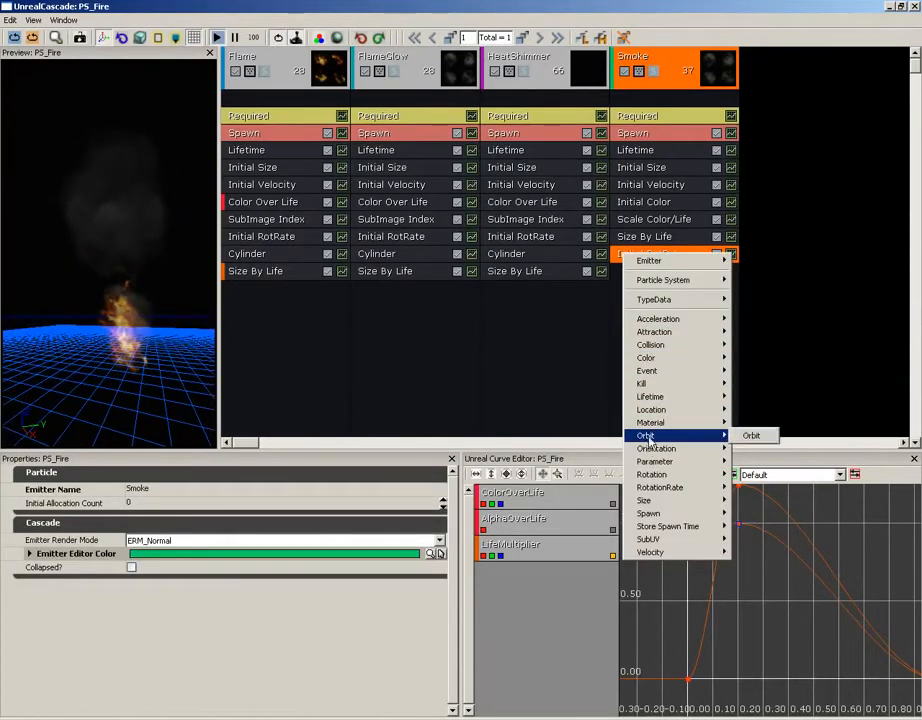
mouse_move(701, 415)
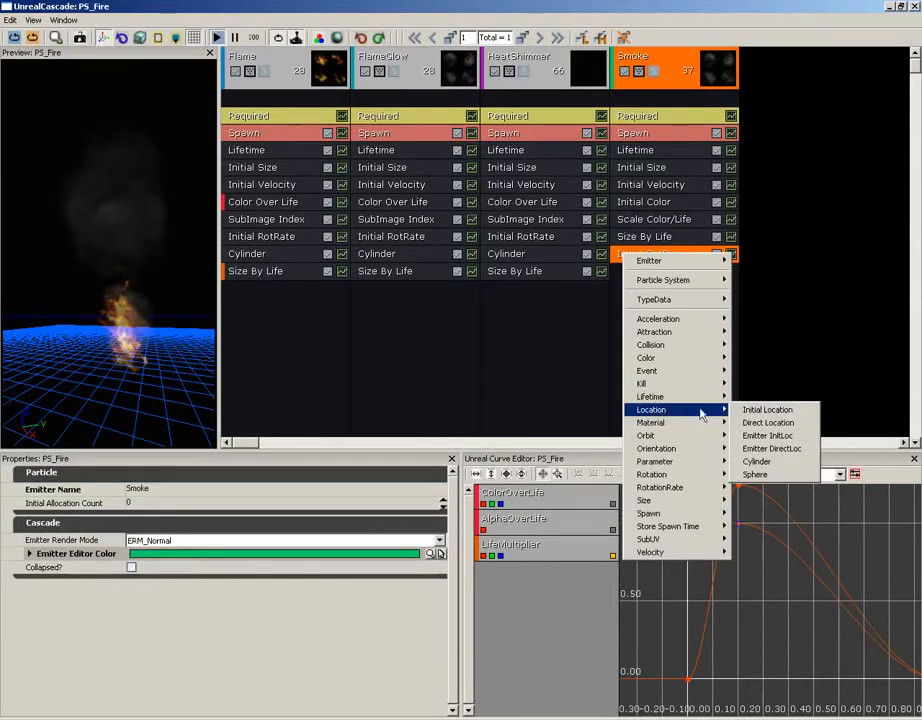
left_click(757, 461)
left_click(641, 272)
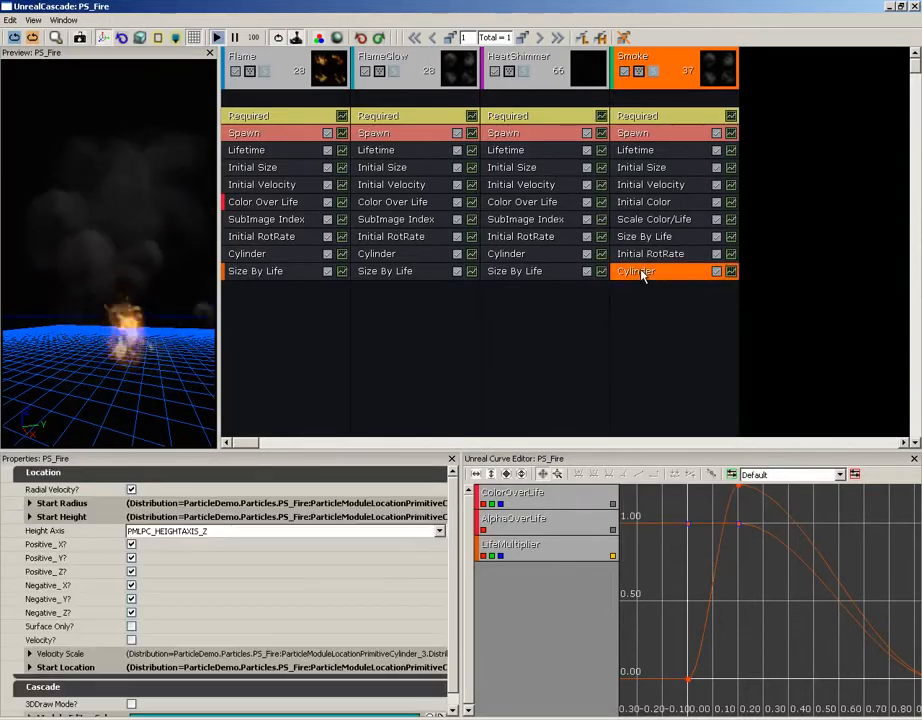
scroll(453, 592, "down", 1)
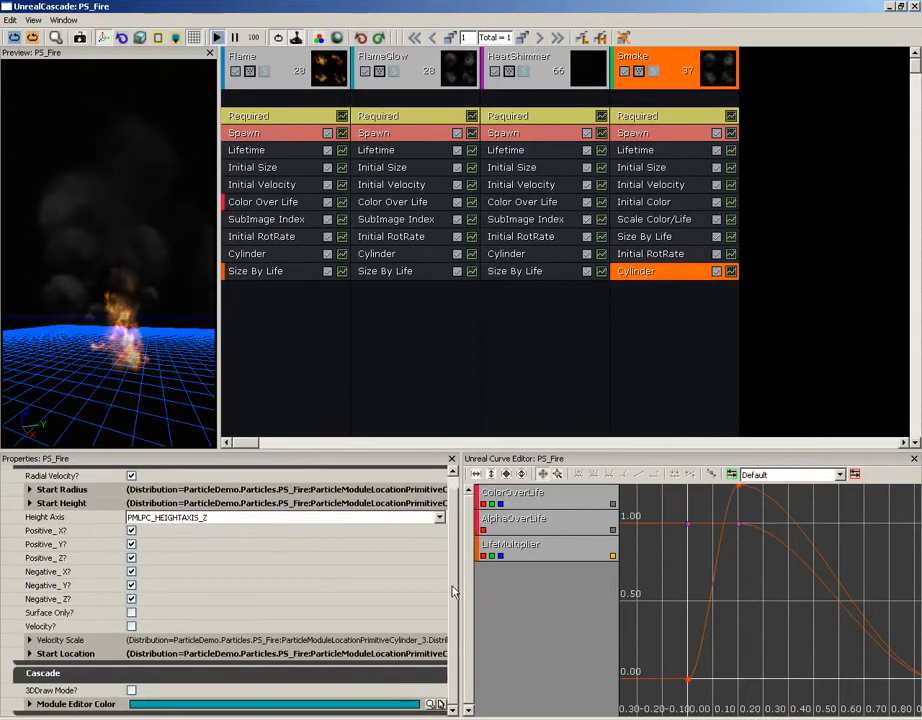
left_click(131, 690)
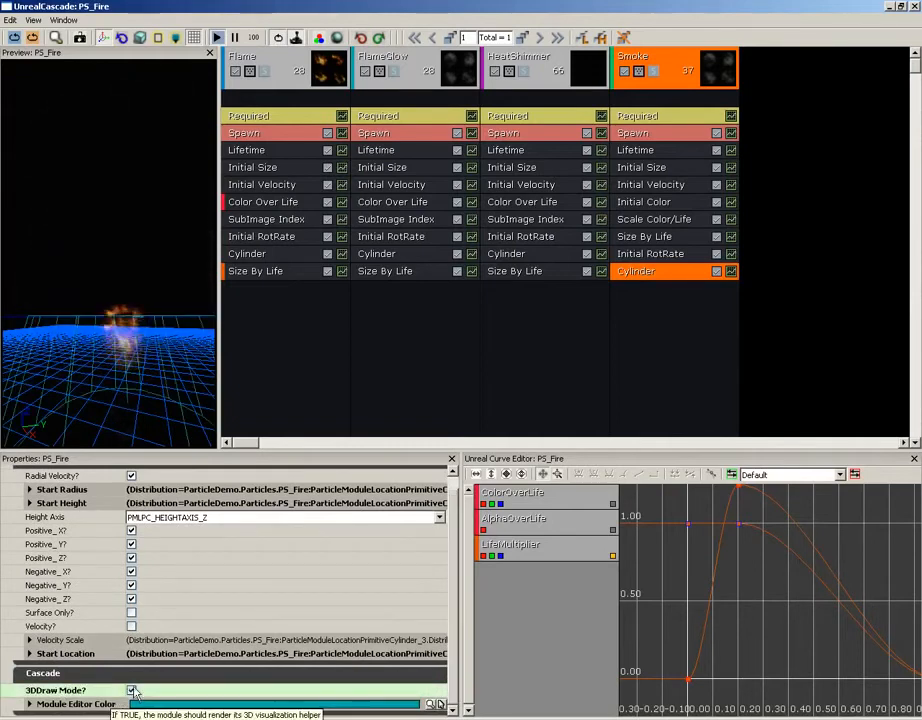
left_click_drag(140, 325, 130, 366)
right_click_drag(130, 366, 146, 323)
left_click_drag(146, 323, 137, 315)
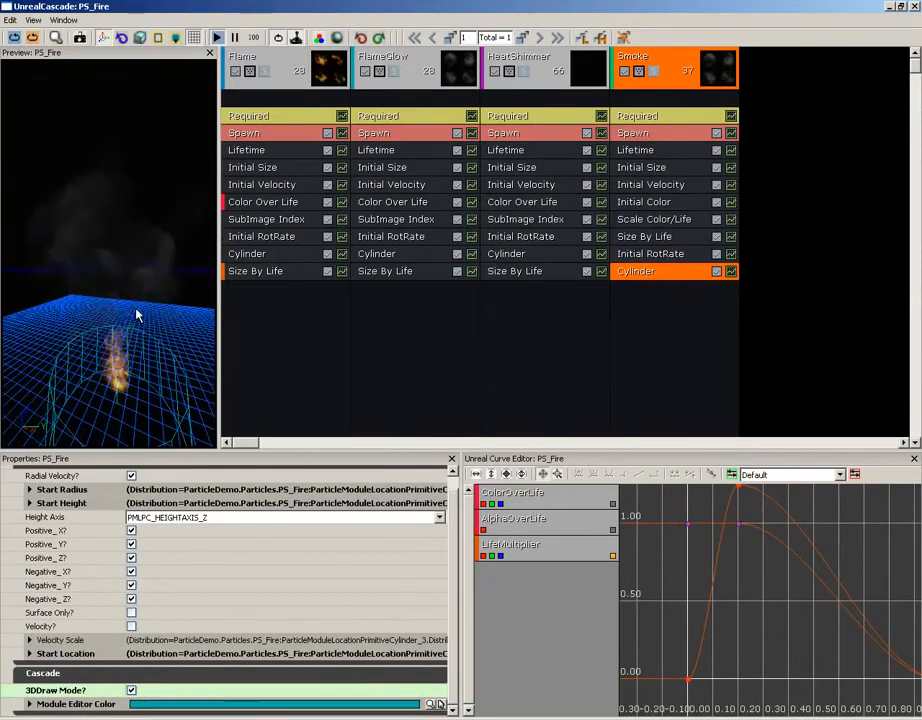
Set the Start Radius constant of the Smoke emitter's Cylinder module to 5.
left_click(30, 489)
left_click(41, 503)
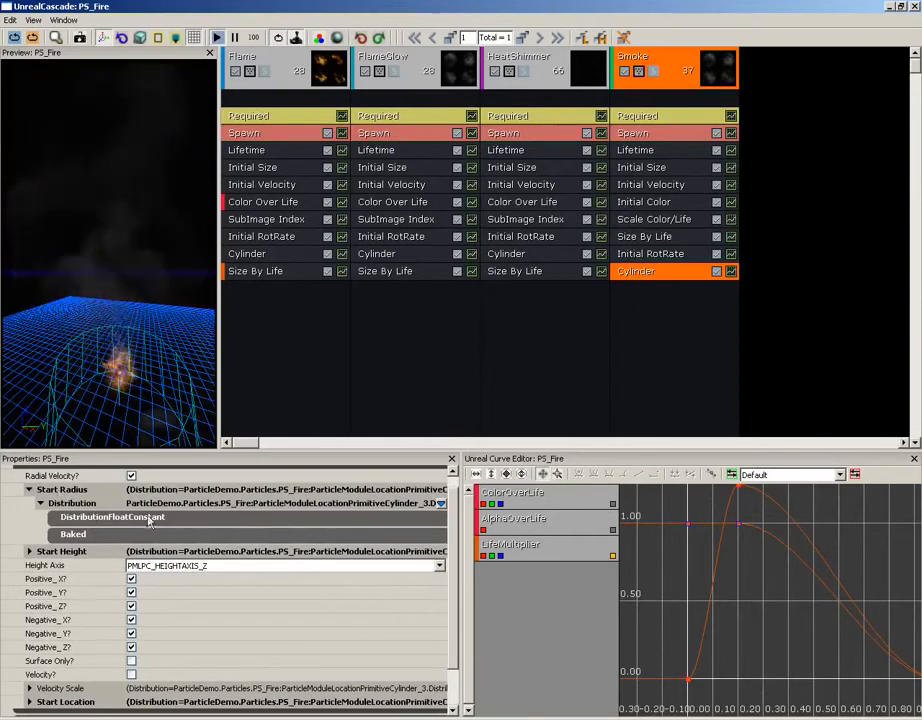
left_click(148, 516)
left_click(158, 534)
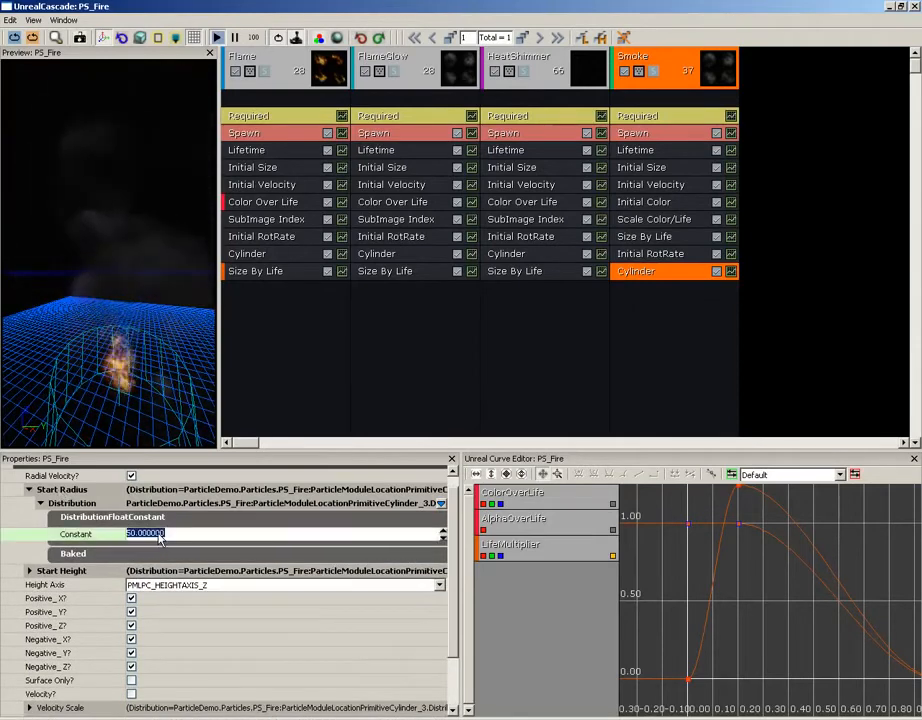
type("5")
key("Return")
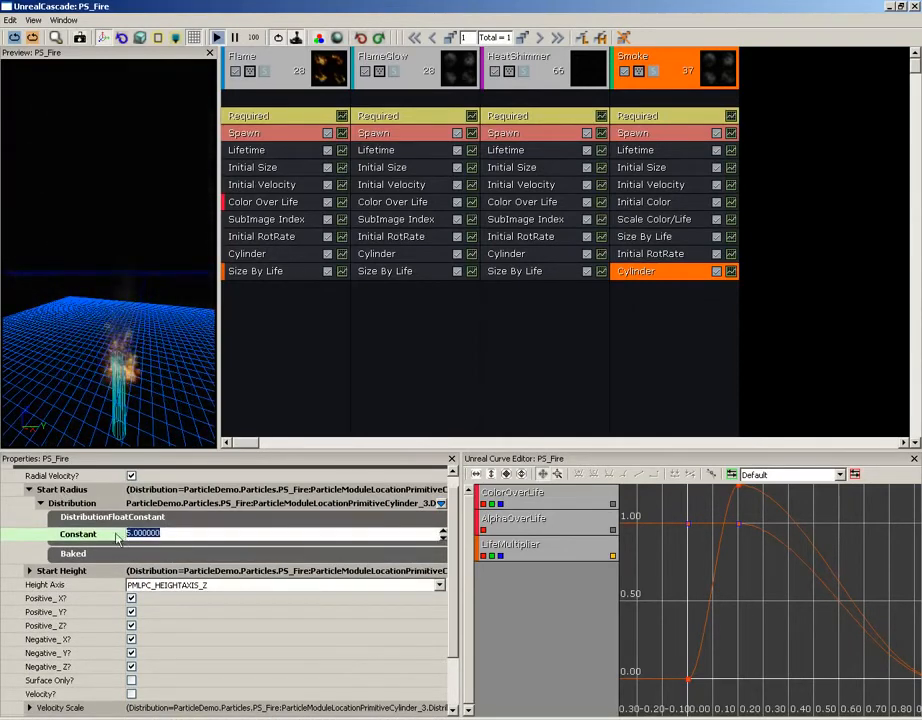
Set the Start Height constant of the Smoke emitter's Cylinder module to 20 and check the cylinder in the preview.
left_click(83, 517)
left_click(73, 534)
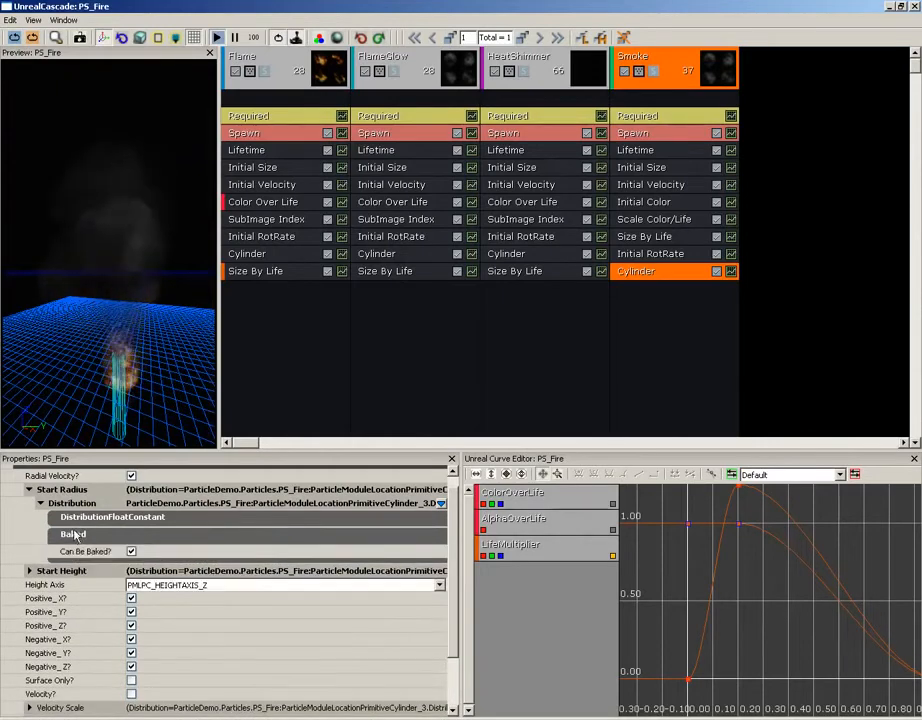
left_click(73, 534)
left_click(29, 489)
left_click(29, 503)
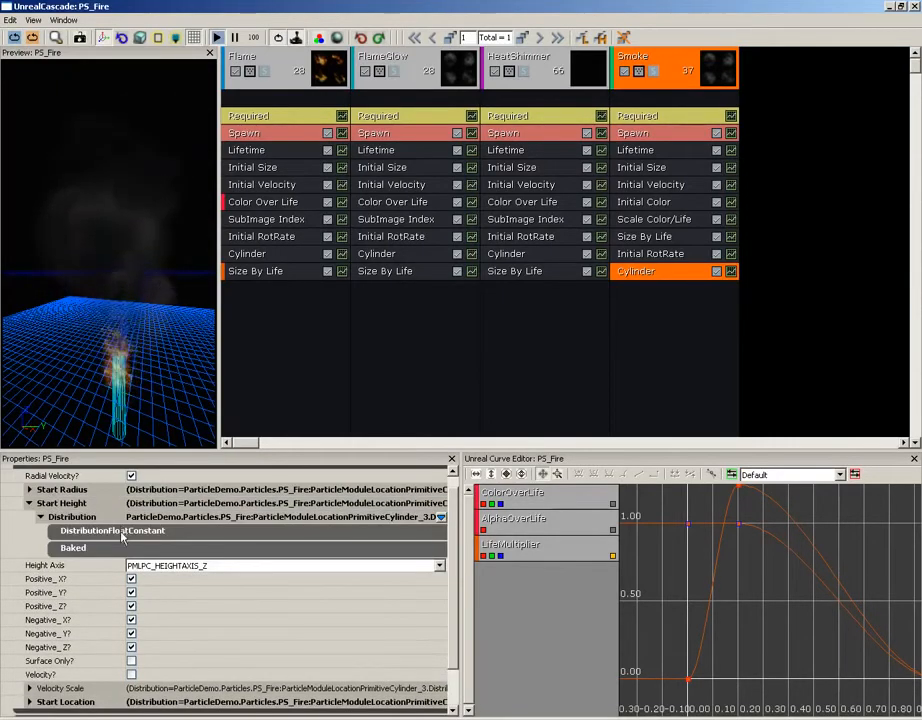
left_click(110, 530)
left_click(160, 549)
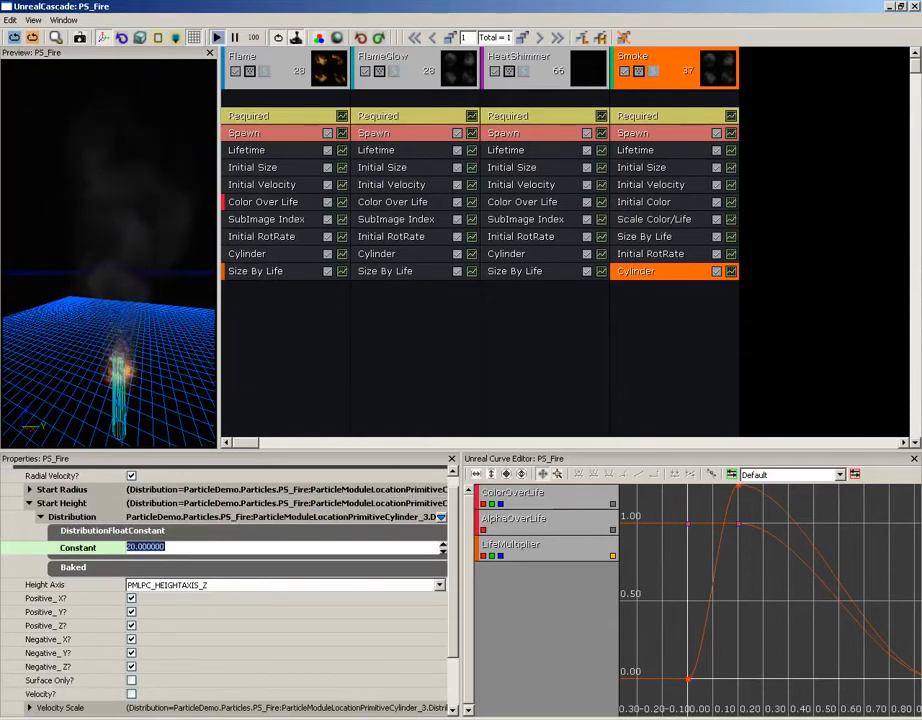
left_click_drag(128, 348, 134, 284)
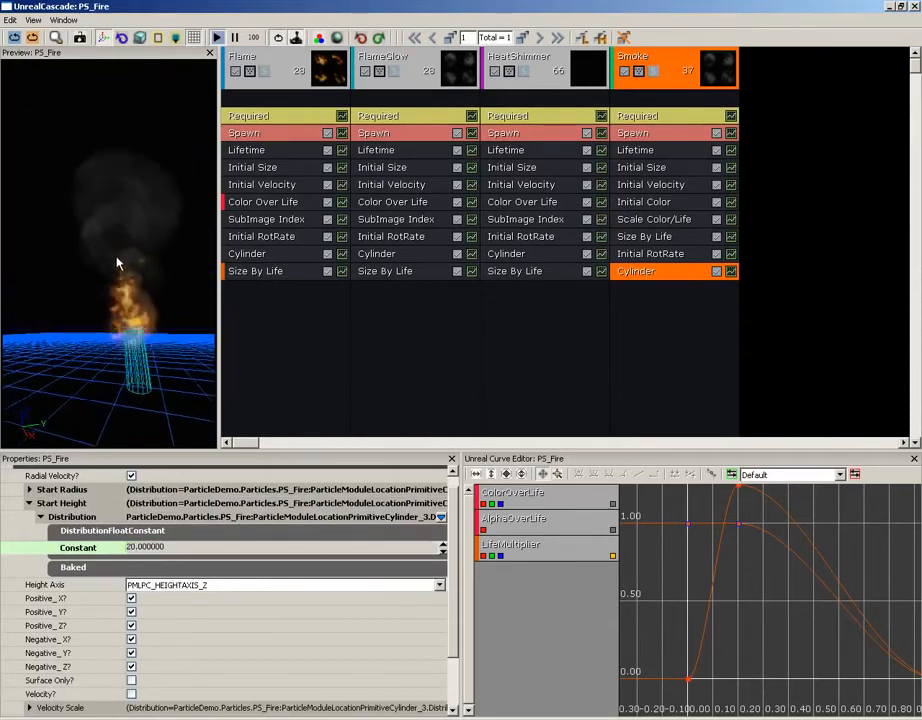
left_click(64, 520)
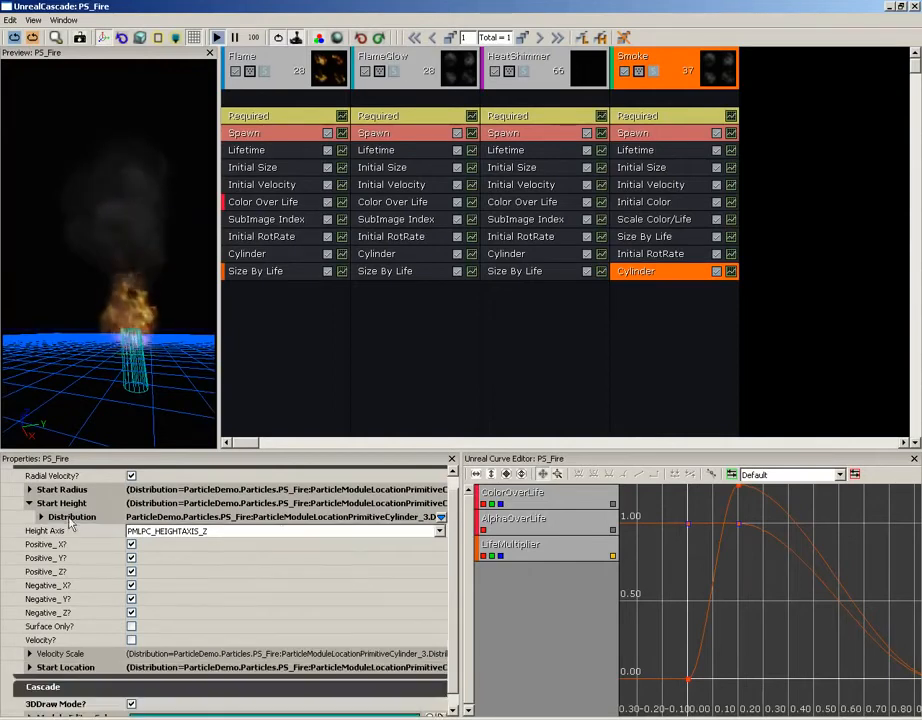
Set the Z value of the Cylinder module's Start Location constant to 20.
double_click(83, 665)
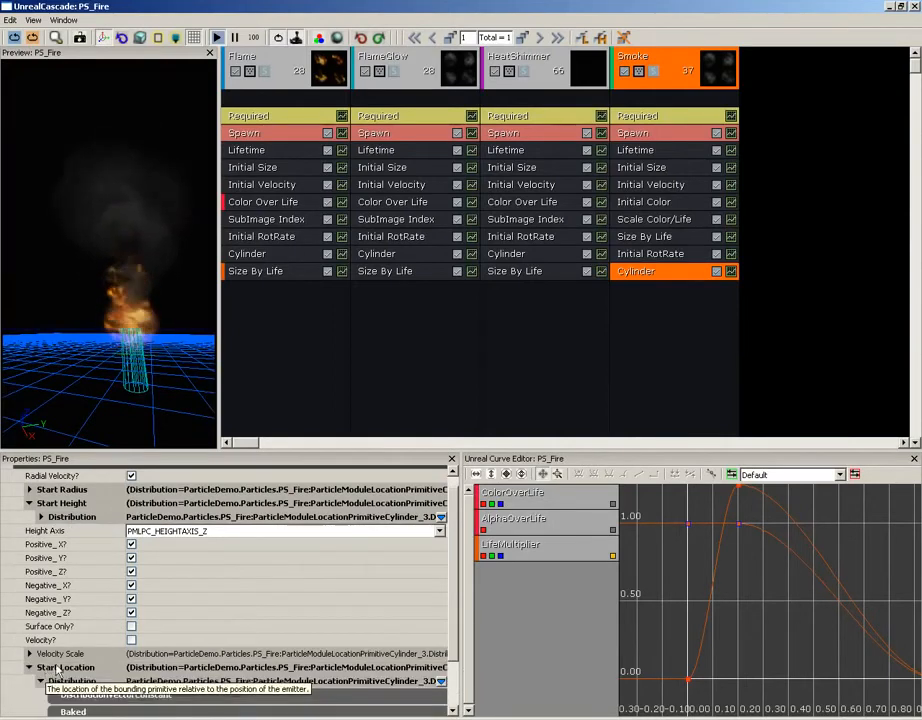
scroll(455, 543, "down", 2)
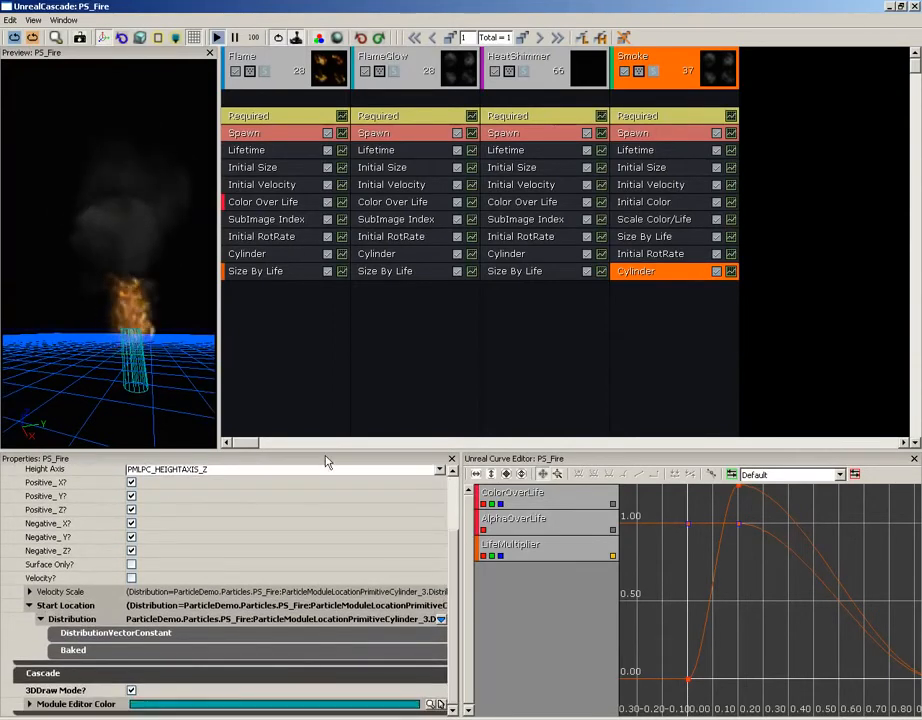
double_click(135, 633)
double_click(137, 651)
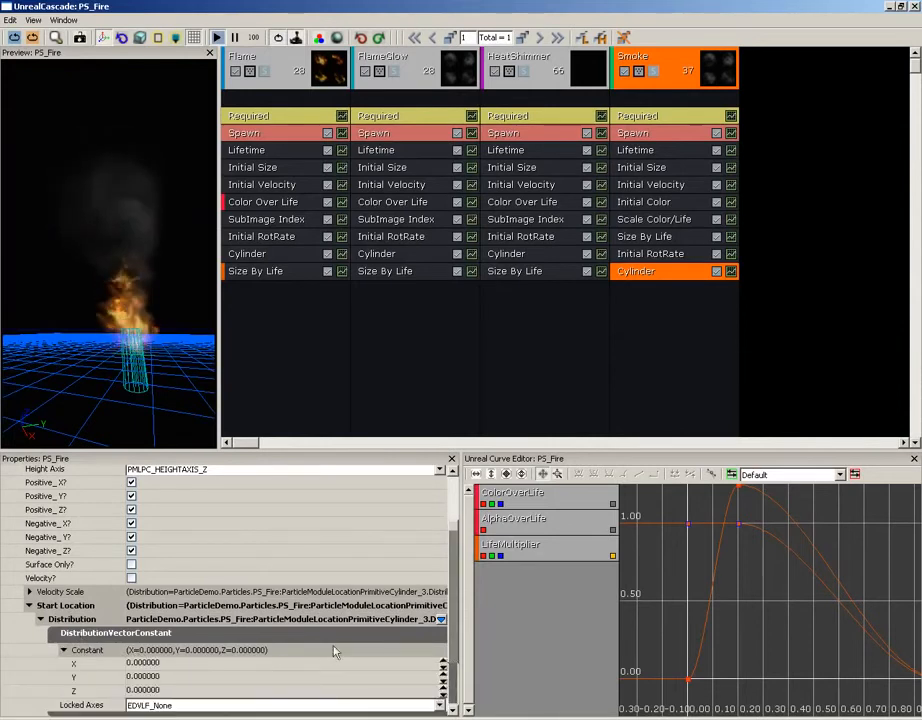
scroll(451, 621, "down", 2)
left_click(150, 638)
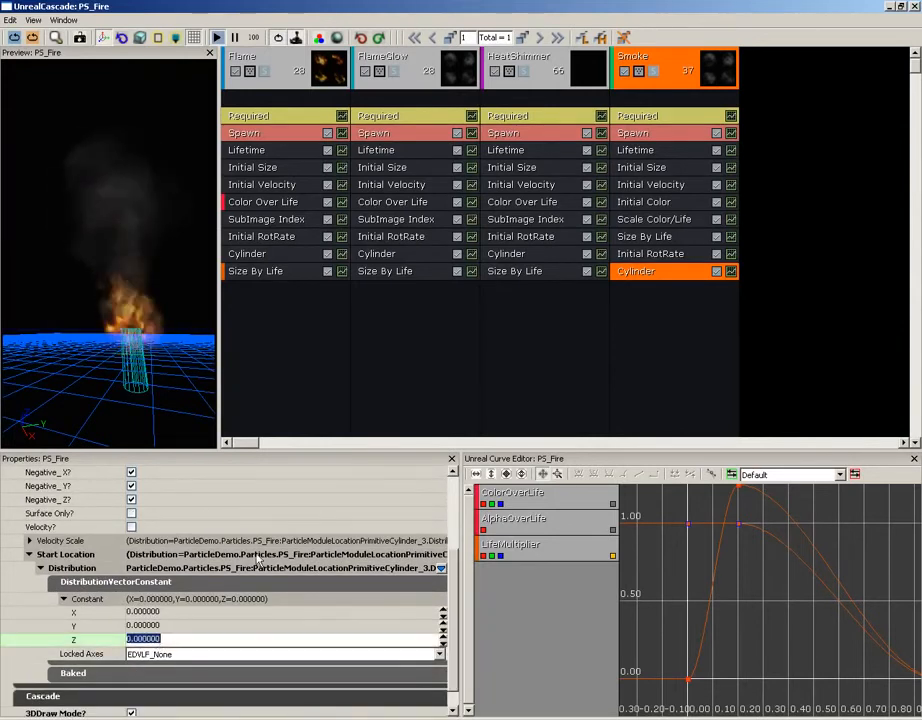
type("20")
key("Return")
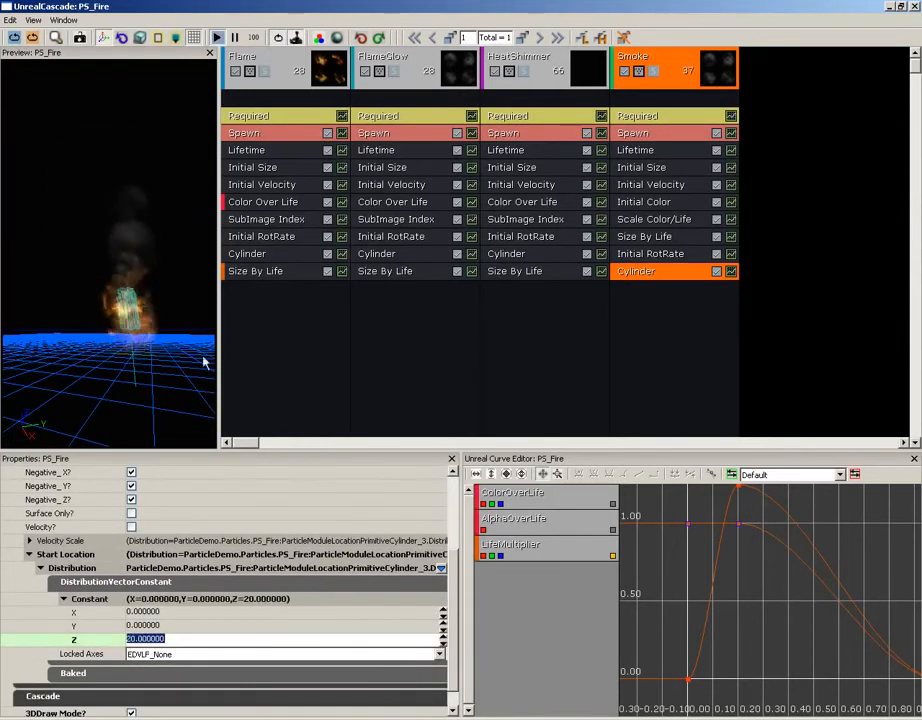
Inspect the smoke in the preview, and turn off the Cylinder module's 3DDraw Mode and the preview grid.
left_click_drag(128, 354, 93, 349)
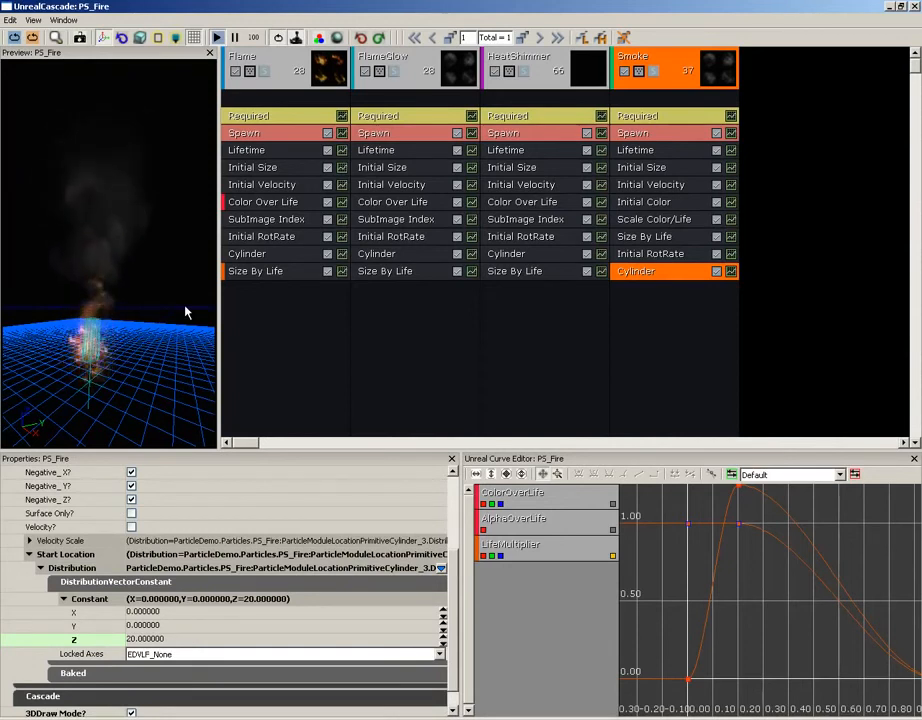
left_click_drag(185, 311, 144, 311)
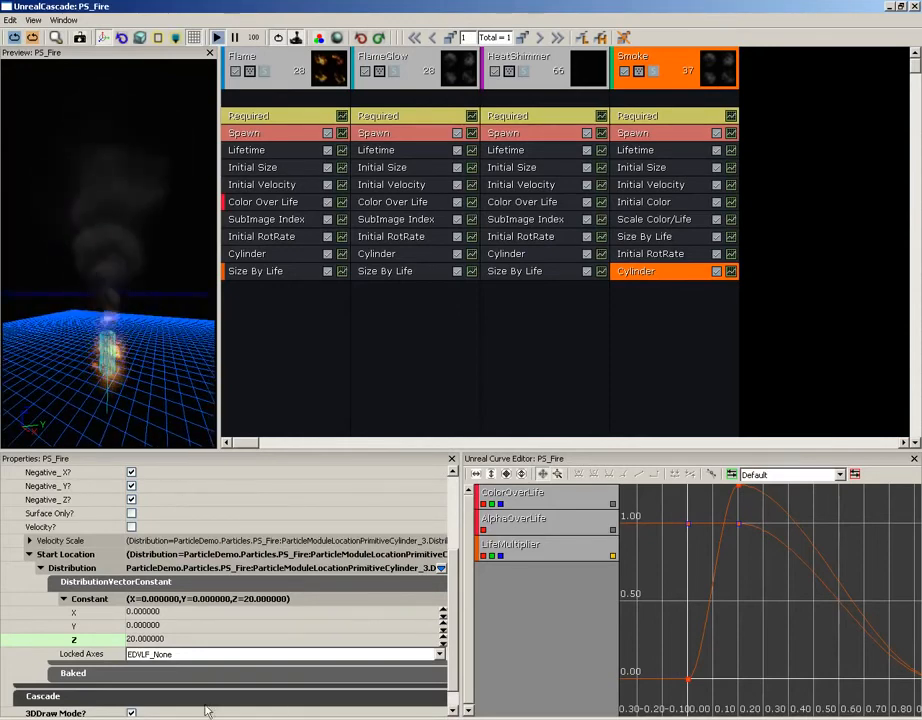
left_click(131, 713)
left_click_drag(158, 337, 123, 327)
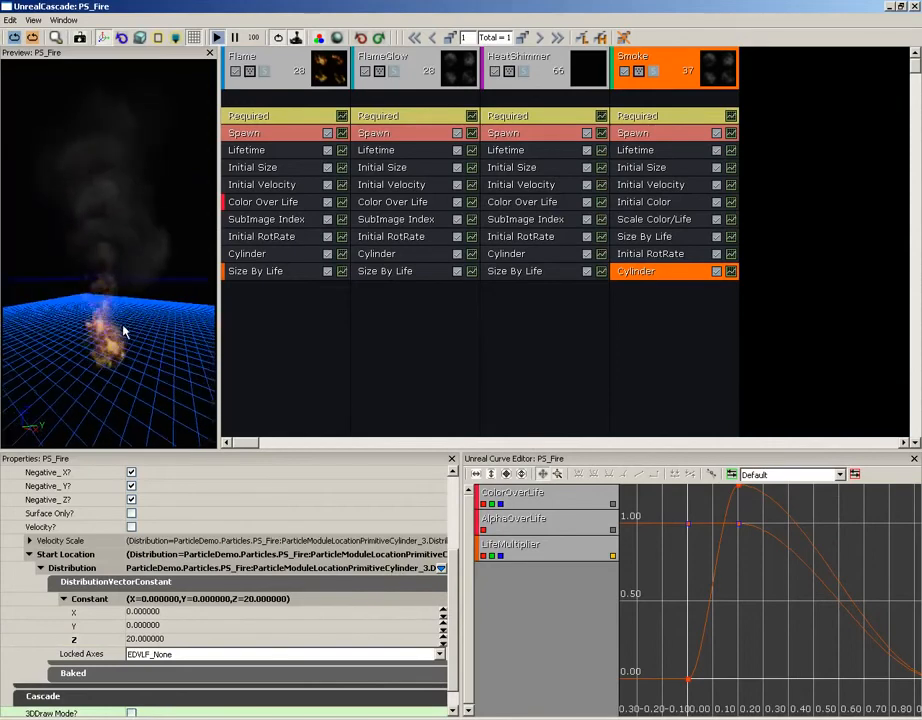
left_click(193, 38)
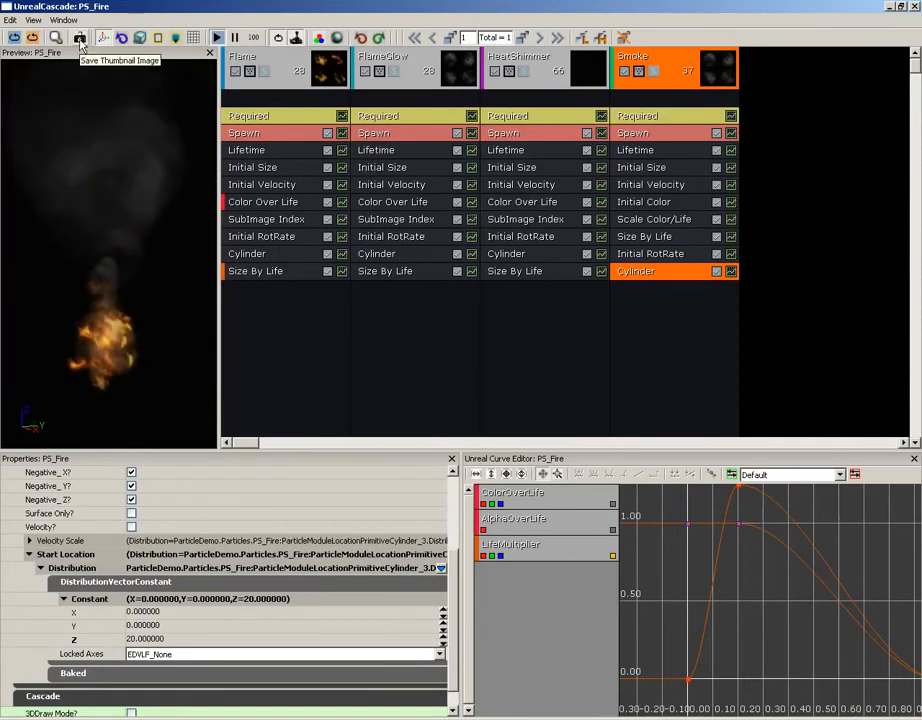
Close the PS_Fire particle editor and save the ParticleDemo package from the Content Browser.
left_click(914, 7)
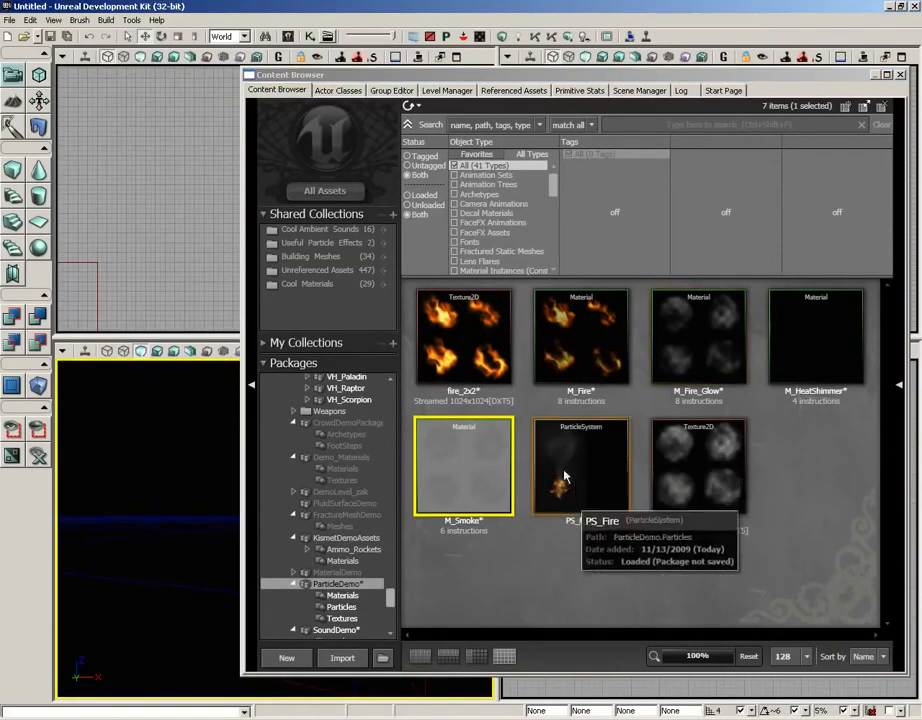
left_click(352, 587)
key("ctrl+s")
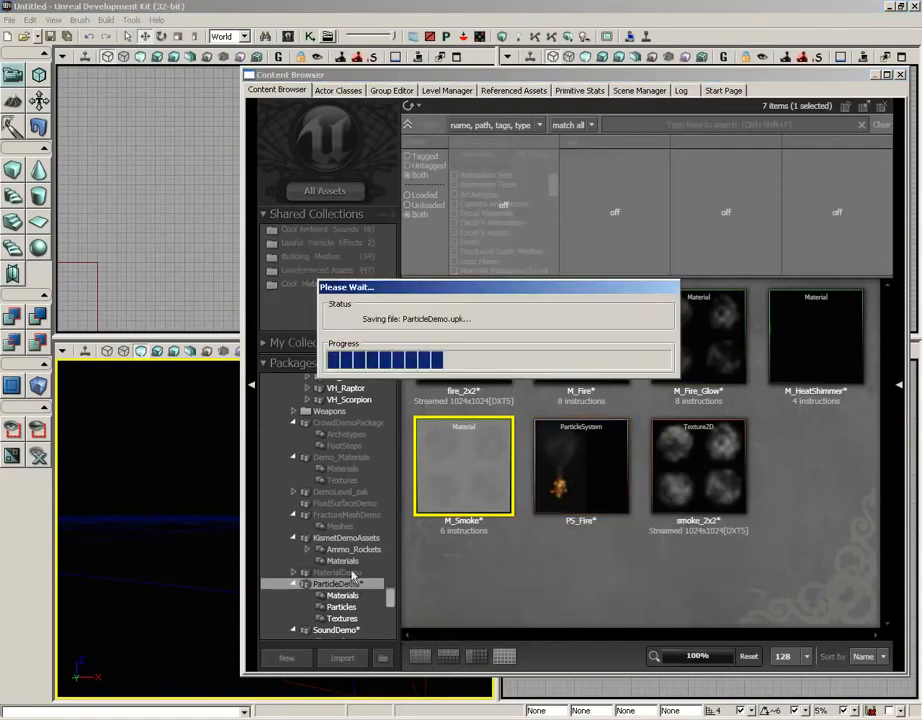